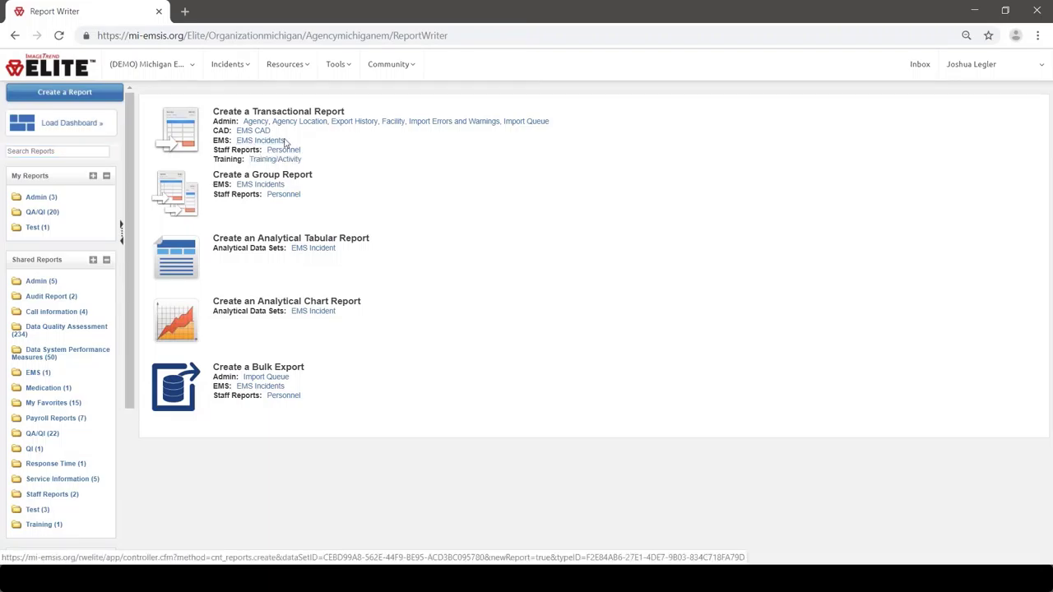
Step: Create a transactional EMS Incidents report and add the column Situation Provider Primary Impression Description Only (eSituation.11)
{"action": "left_click", "coordinate": [273, 142]}
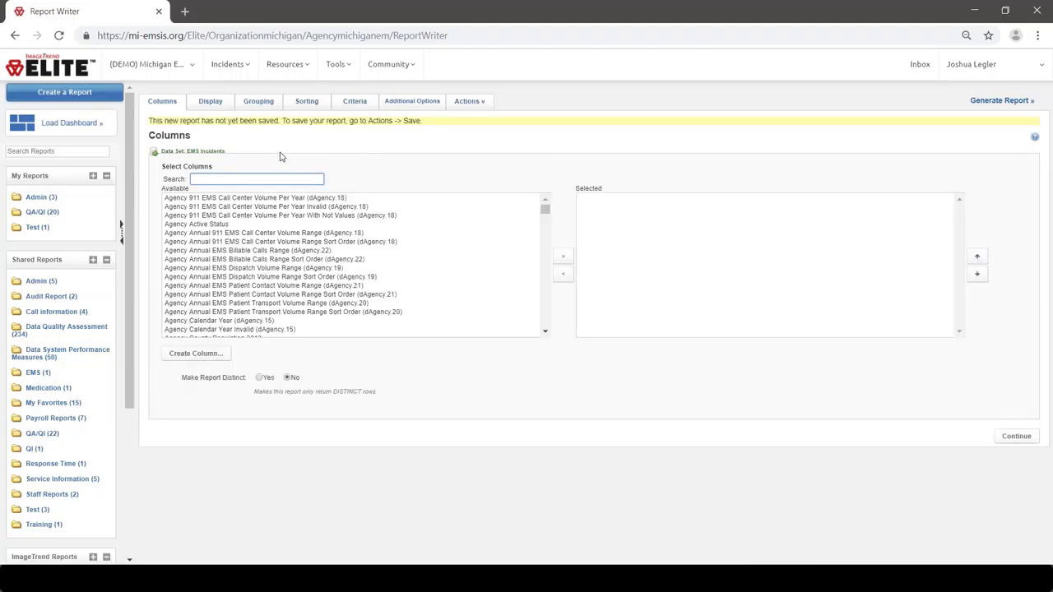
{"action": "key", "text": "Down"}
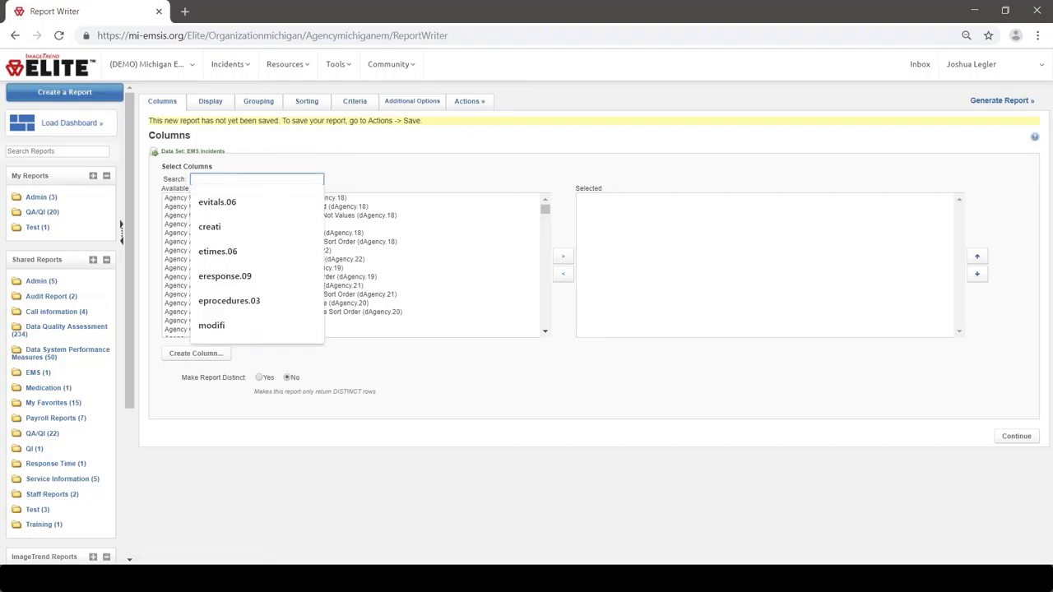
{"action": "type", "text": "primary impression"}
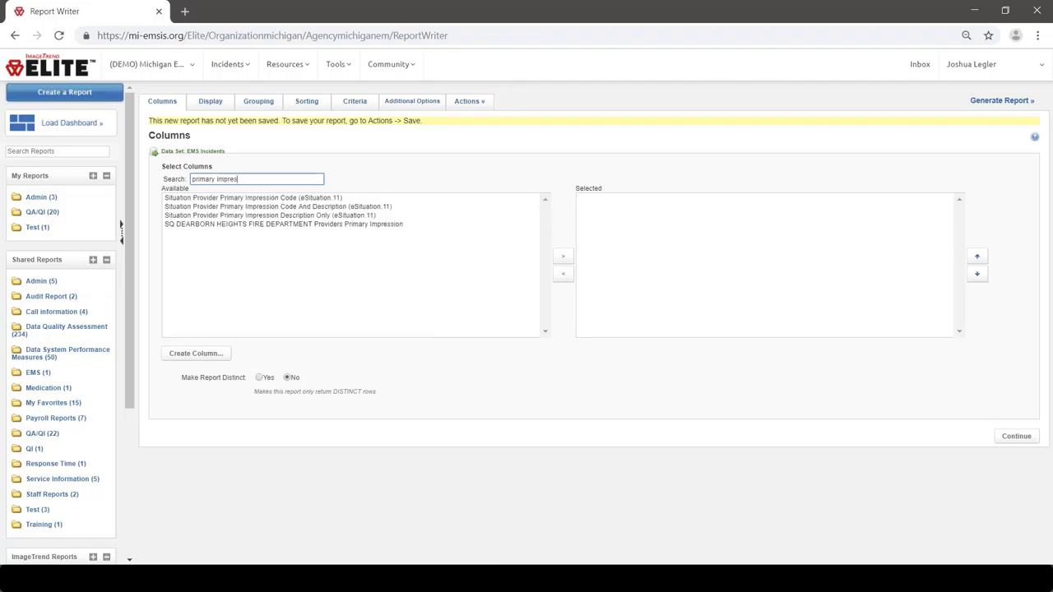
{"action": "left_click", "coordinate": [238, 216]}
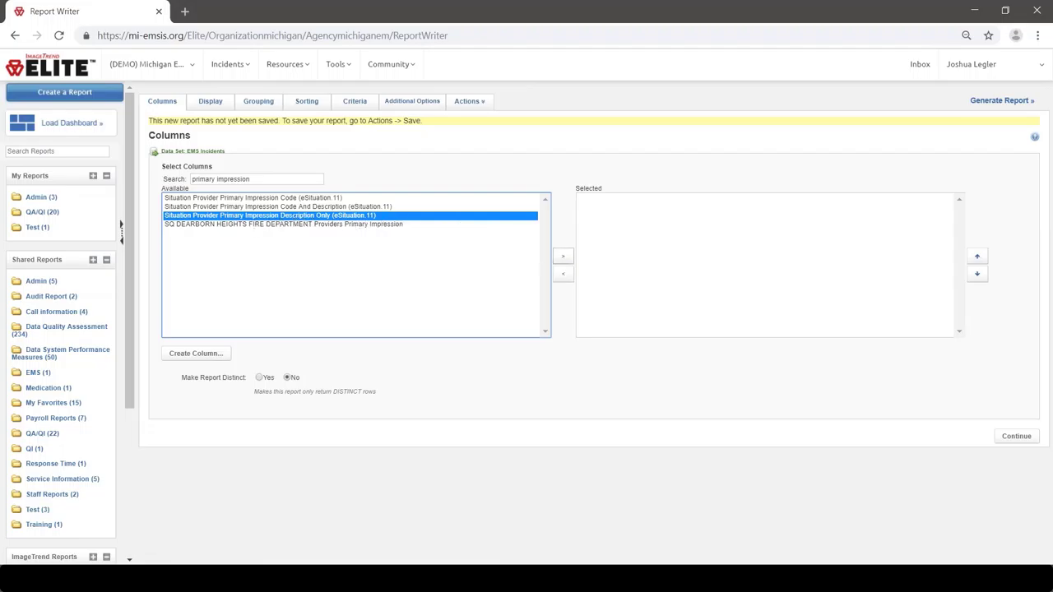
{"action": "left_click", "coordinate": [562, 258]}
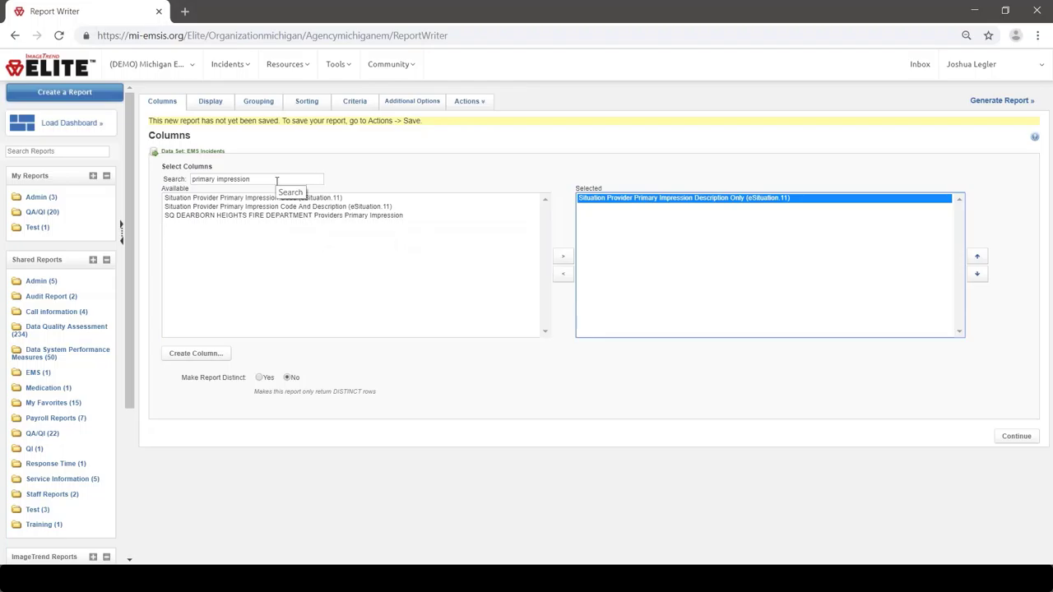
Step: Create a custom column of type Count named "Count" that counts all rows, and add it to the report
{"action": "left_click", "coordinate": [190, 353]}
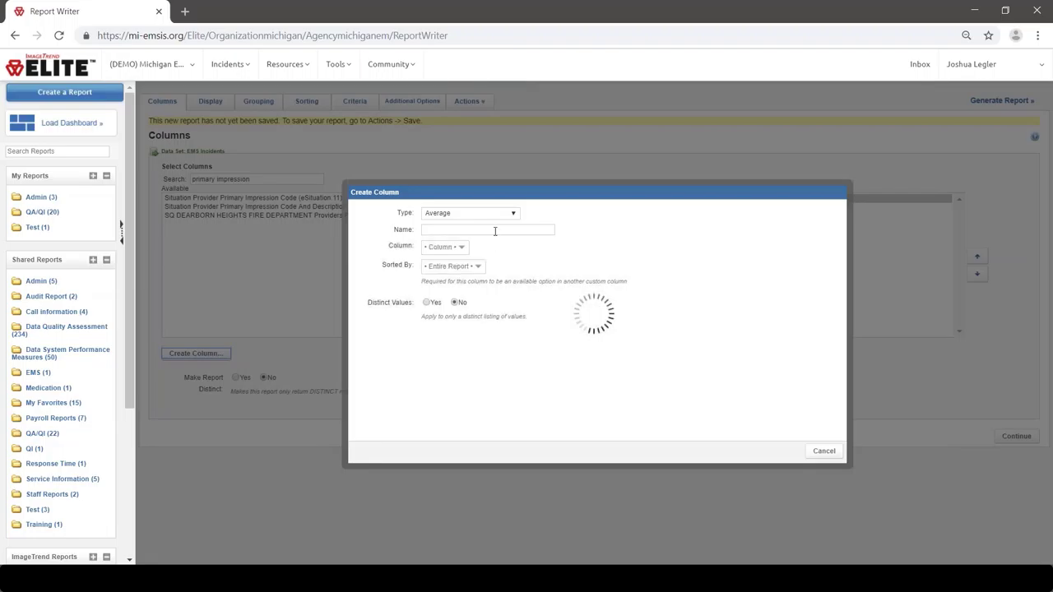
{"action": "left_click", "coordinate": [496, 217]}
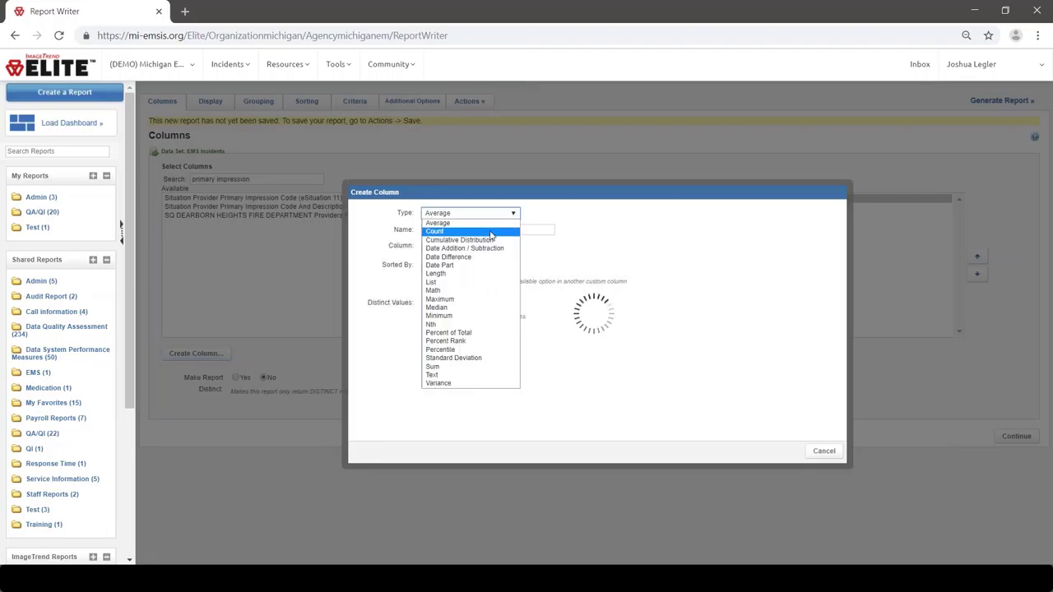
{"action": "left_click", "coordinate": [491, 232]}
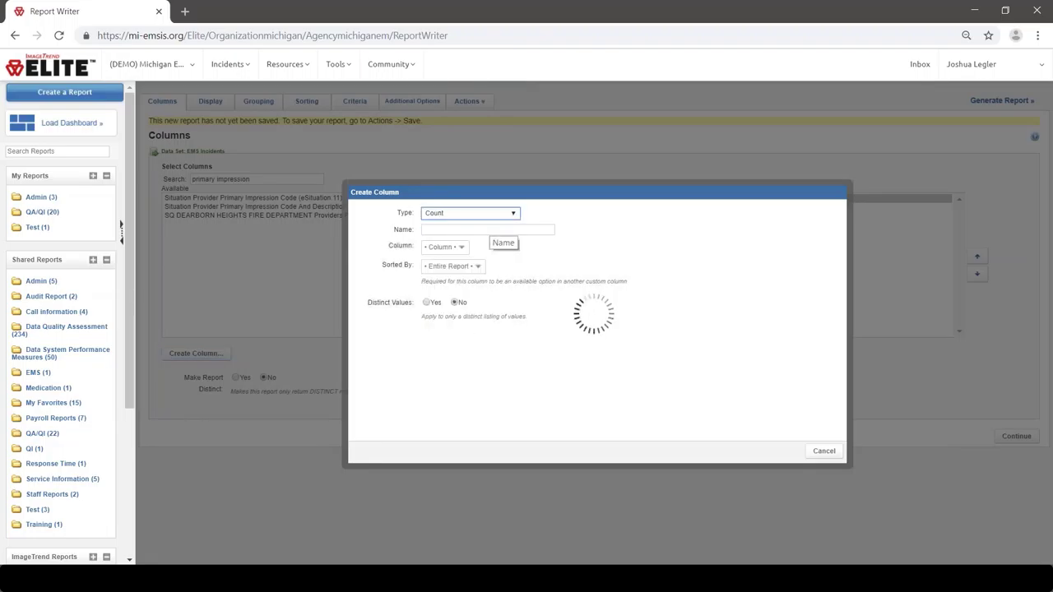
{"action": "left_click", "coordinate": [491, 230]}
{"action": "type", "text": "Count"}
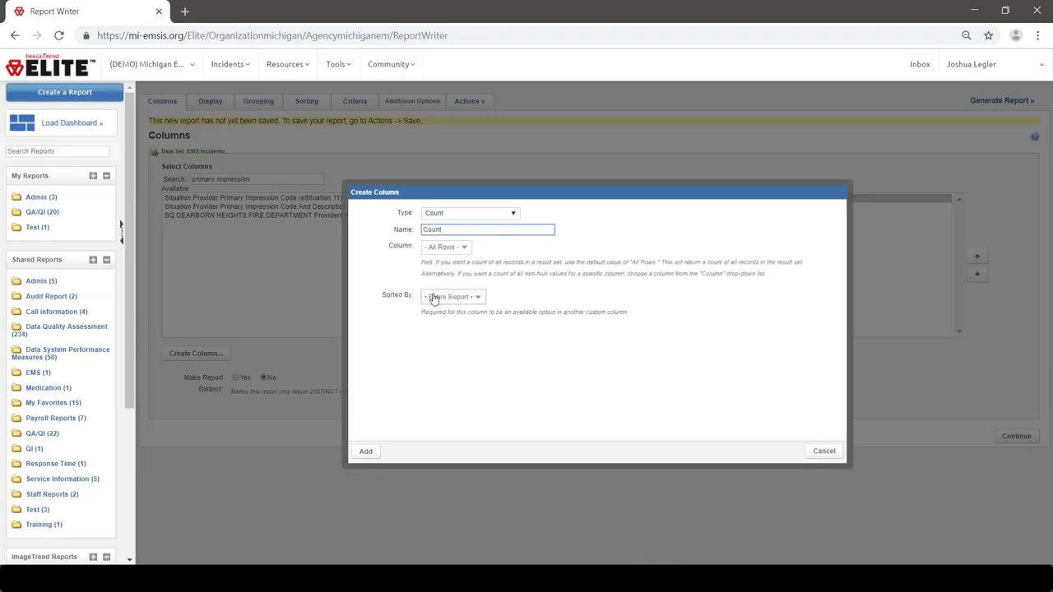
{"action": "left_click", "coordinate": [367, 452]}
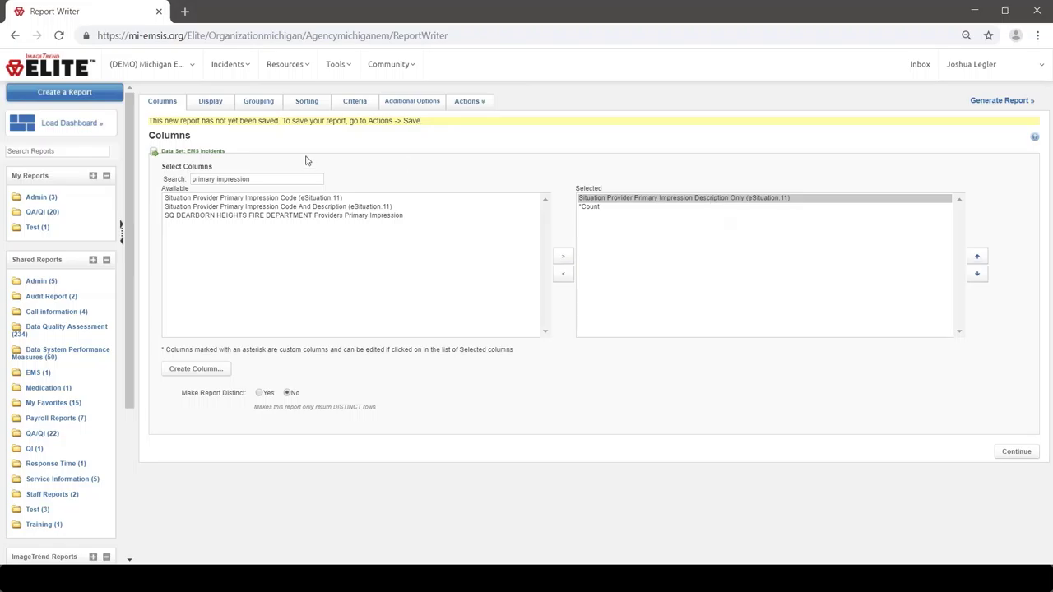
Step: Add a report criterion requiring Agency Region to be equal to Region 8
{"action": "left_click", "coordinate": [353, 107]}
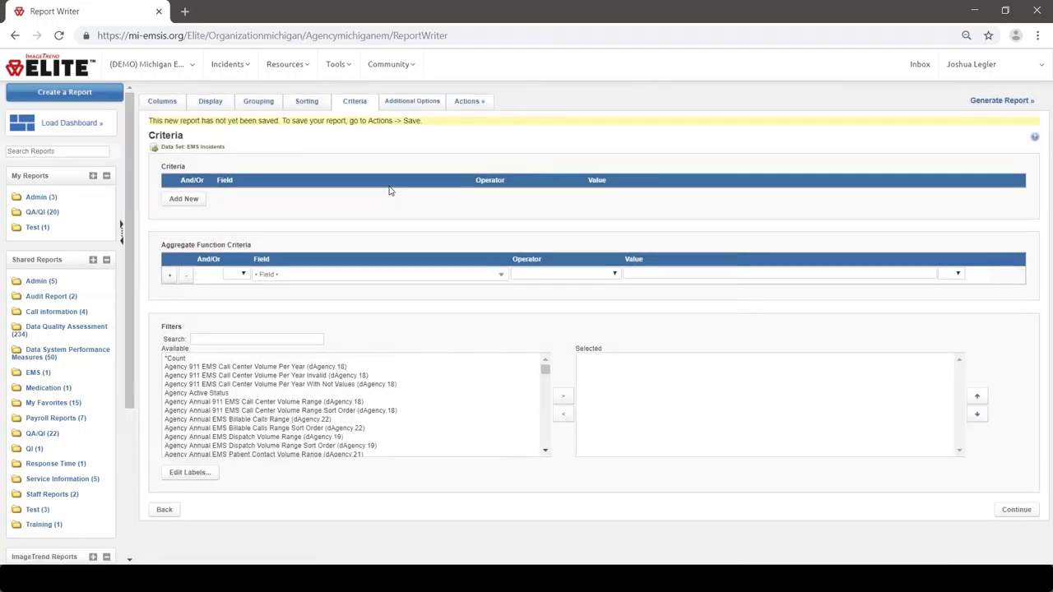
{"action": "left_click", "coordinate": [196, 200]}
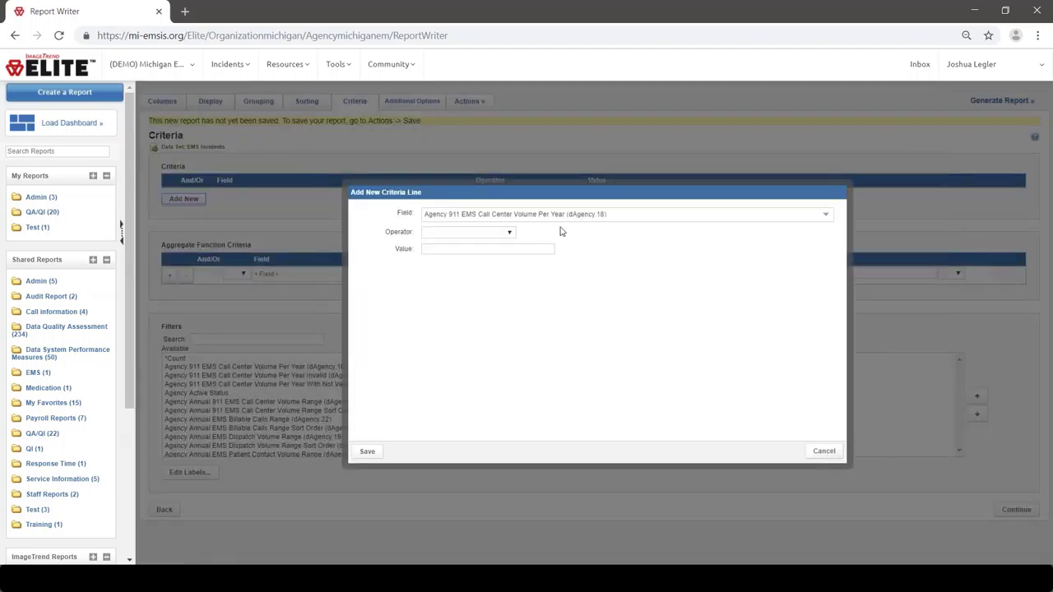
{"action": "left_click", "coordinate": [561, 216]}
{"action": "type", "text": "region"}
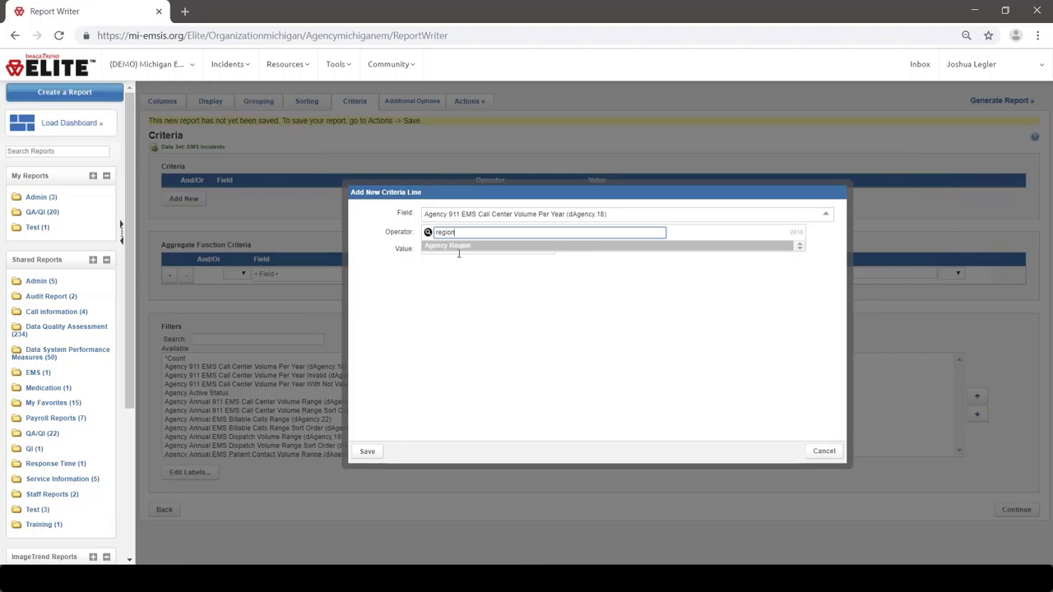
{"action": "key", "text": "Return"}
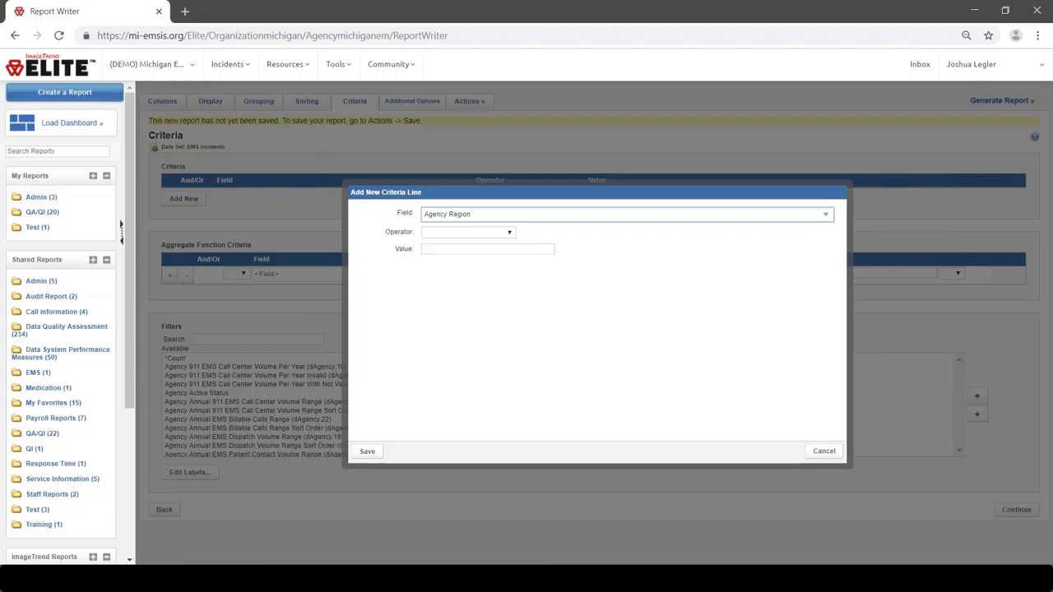
{"action": "left_click", "coordinate": [457, 234]}
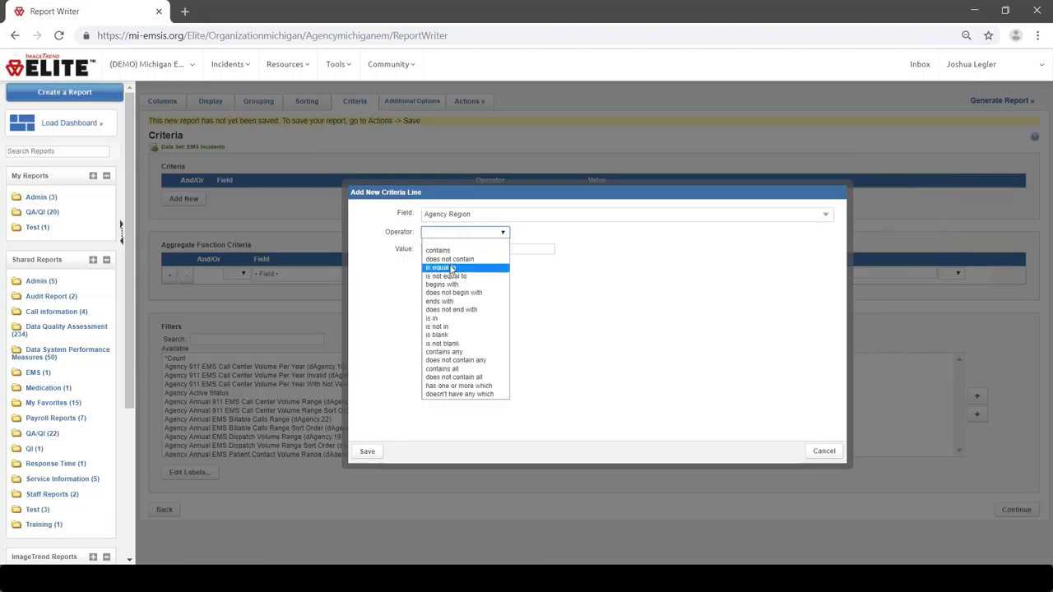
{"action": "left_click", "coordinate": [452, 260]}
{"action": "left_click", "coordinate": [451, 255]}
{"action": "left_click", "coordinate": [448, 292]}
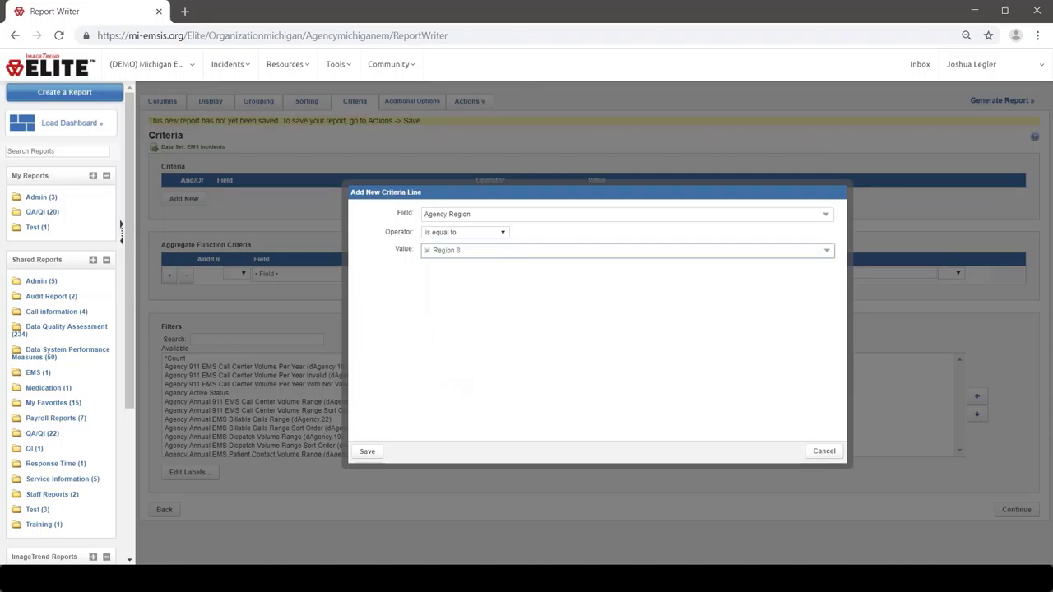
{"action": "left_click", "coordinate": [367, 451]}
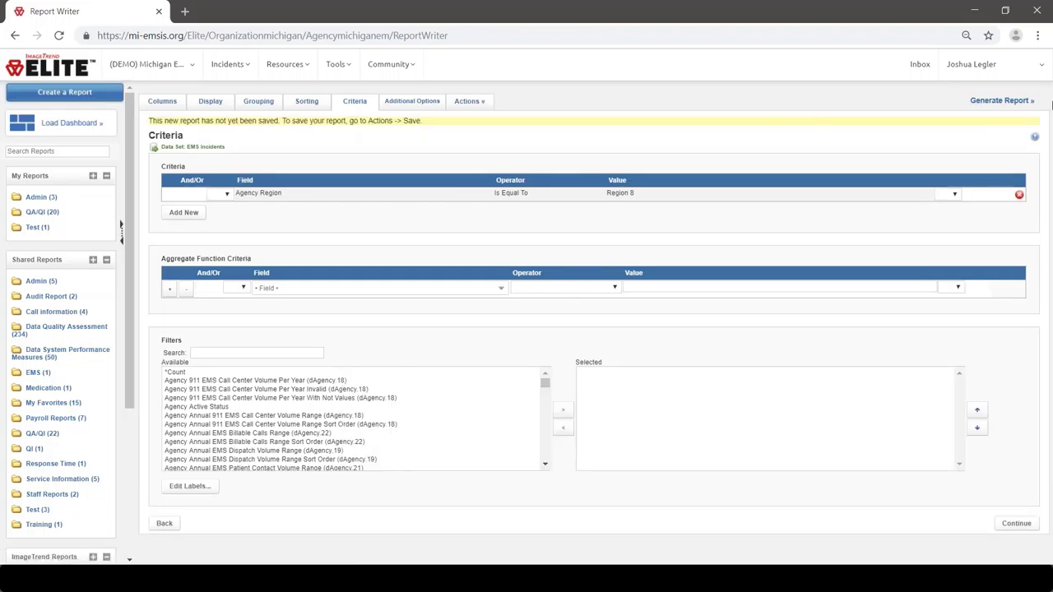
Step: Generate the report and examine the counts for the blank, Not Applicable and Not Recorded primary impressions, through to the report's end
{"action": "left_click", "coordinate": [1022, 107]}
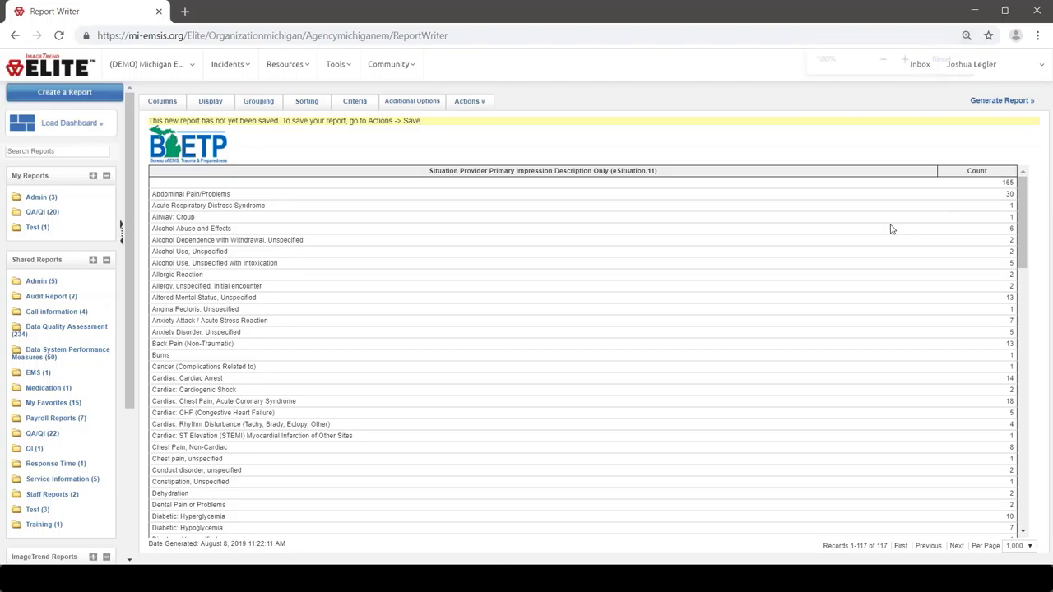
{"action": "key", "text": "ctrl+plus"}
{"action": "key", "text": "ctrl+plus"}
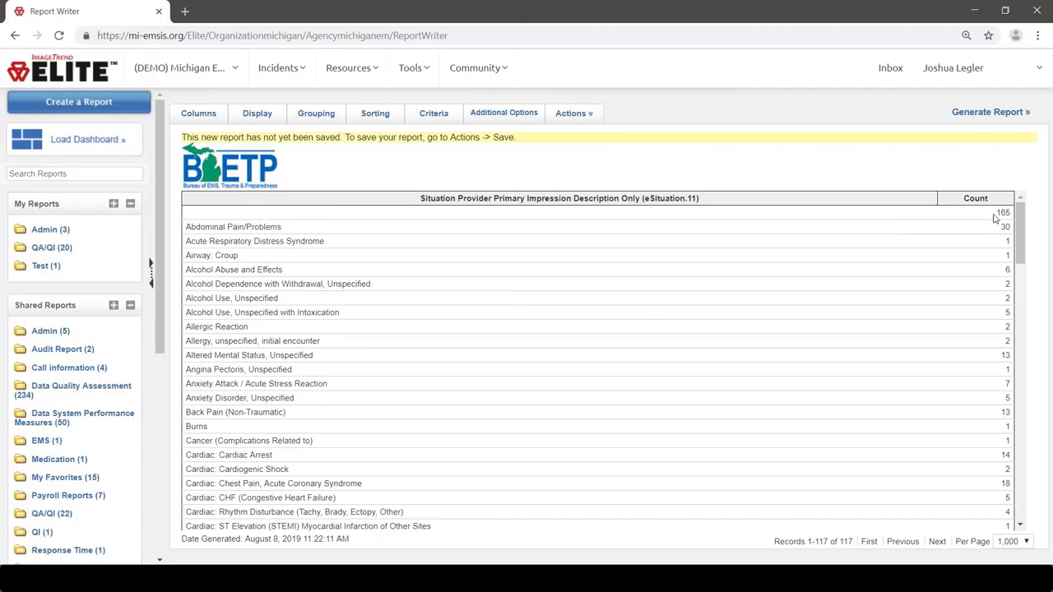
{"action": "left_click_drag", "start_coordinate": [995, 212], "coordinate": [1016, 215]}
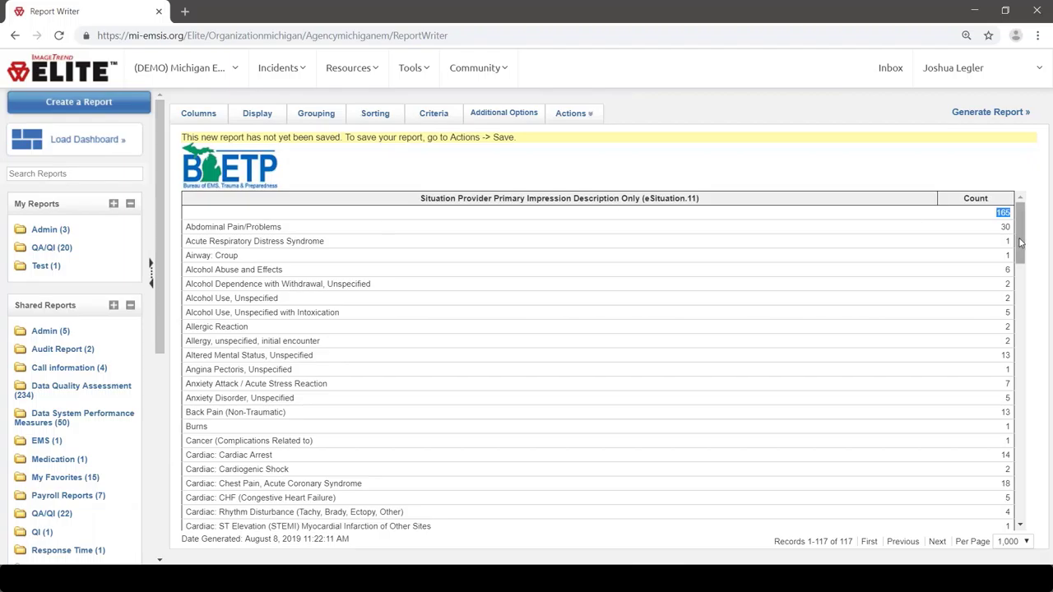
{"action": "left_click_drag", "start_coordinate": [1019, 242], "coordinate": [993, 369]}
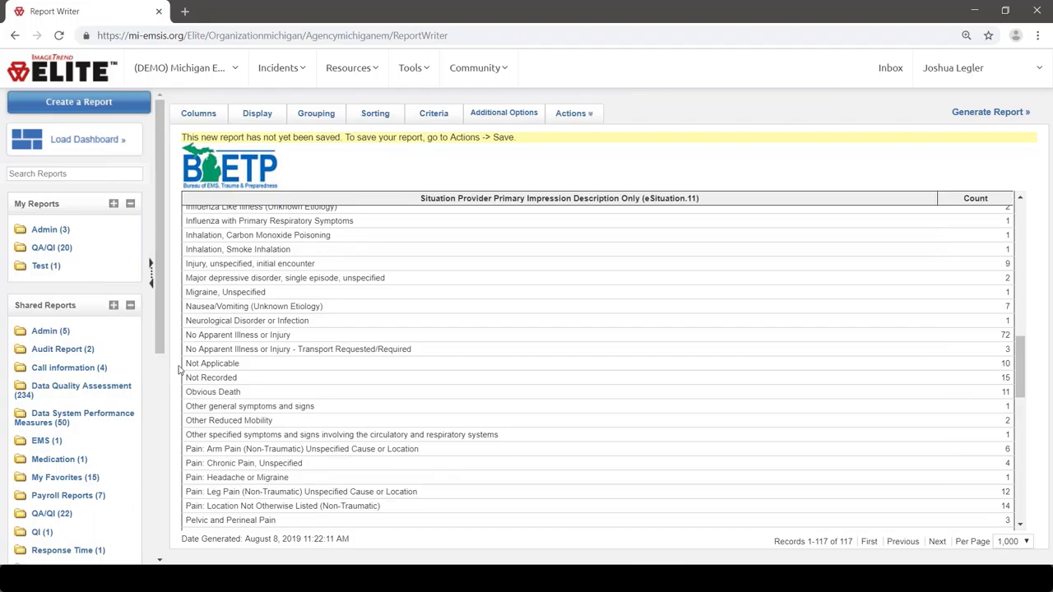
{"action": "left_click_drag", "start_coordinate": [185, 362], "coordinate": [187, 390]}
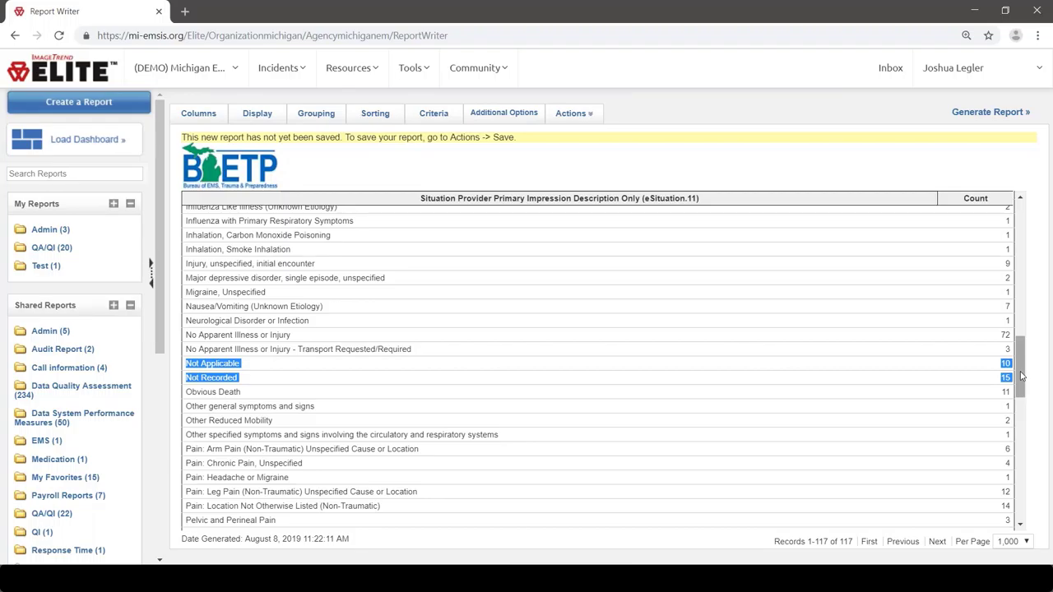
{"action": "left_click_drag", "start_coordinate": [1020, 376], "coordinate": [1009, 498]}
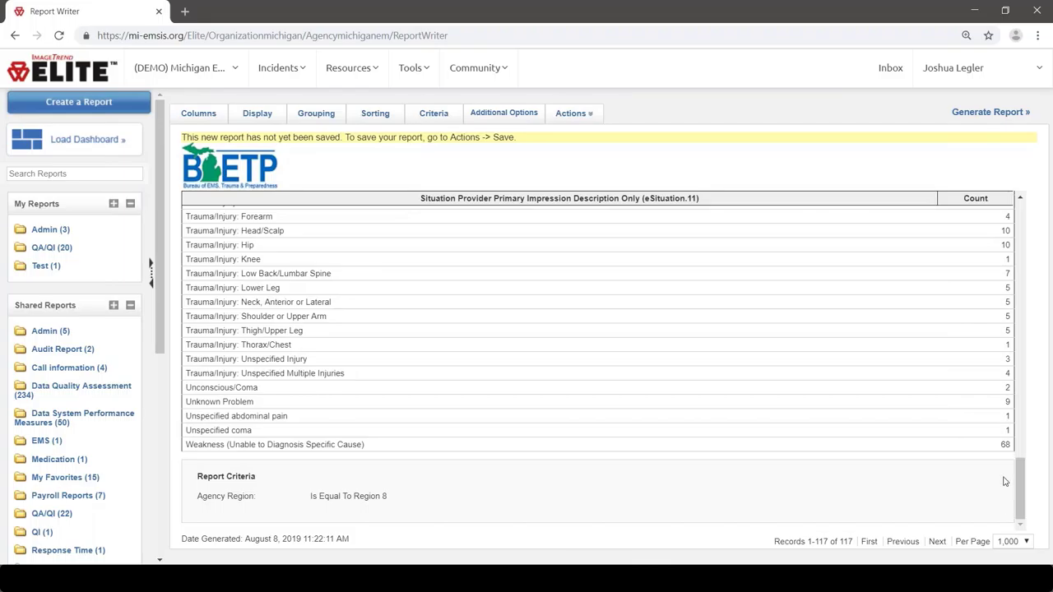
Step: Turn on the Total group summary for the Count column in the report's display options
{"action": "left_click", "coordinate": [267, 119]}
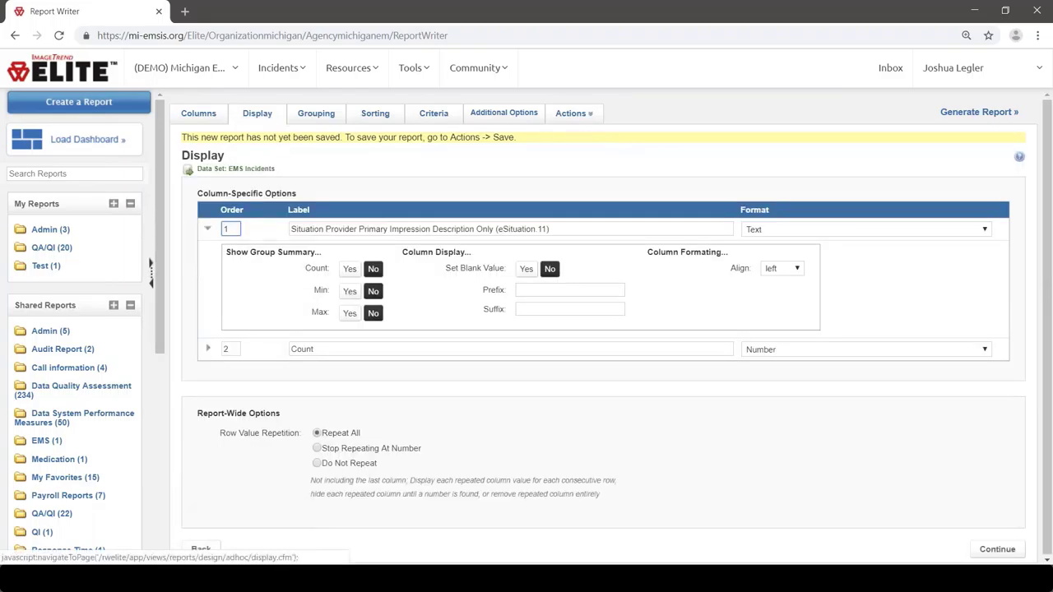
{"action": "left_click", "coordinate": [344, 348]}
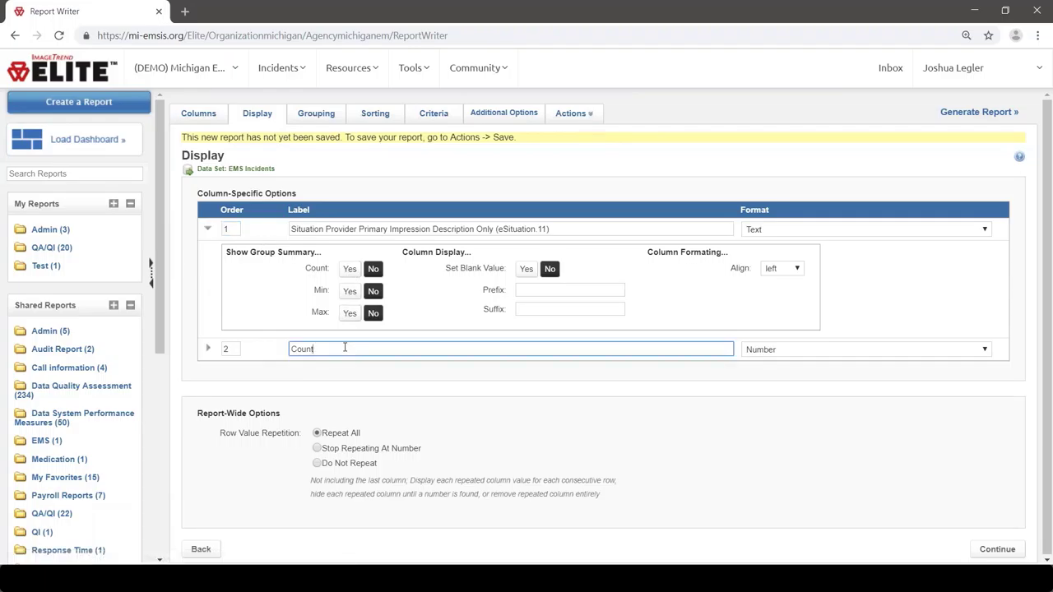
{"action": "left_click", "coordinate": [209, 349]}
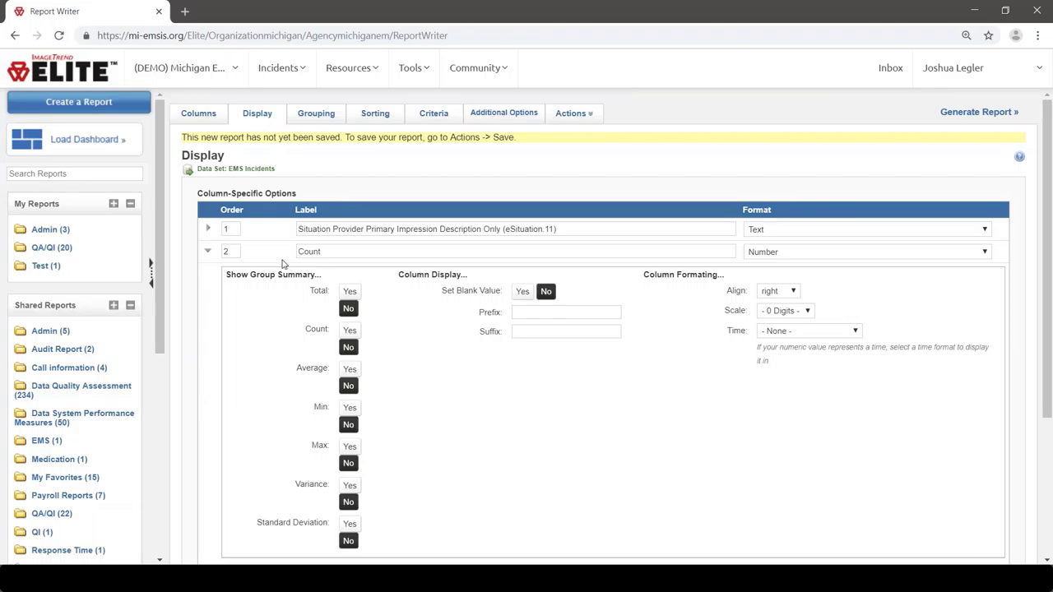
{"action": "key", "text": "ctrl+minus"}
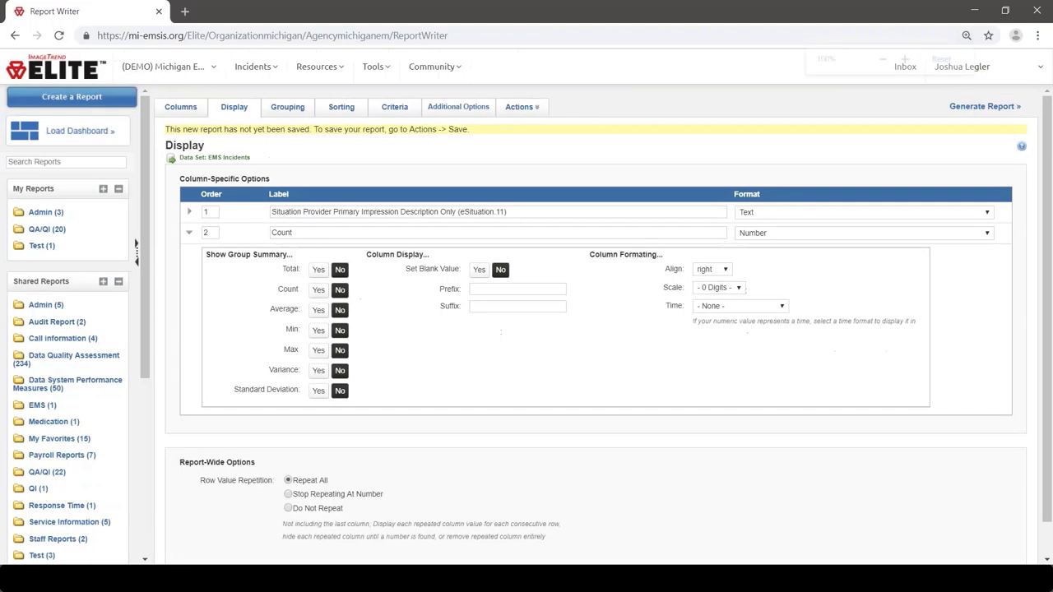
{"action": "left_click", "coordinate": [318, 270]}
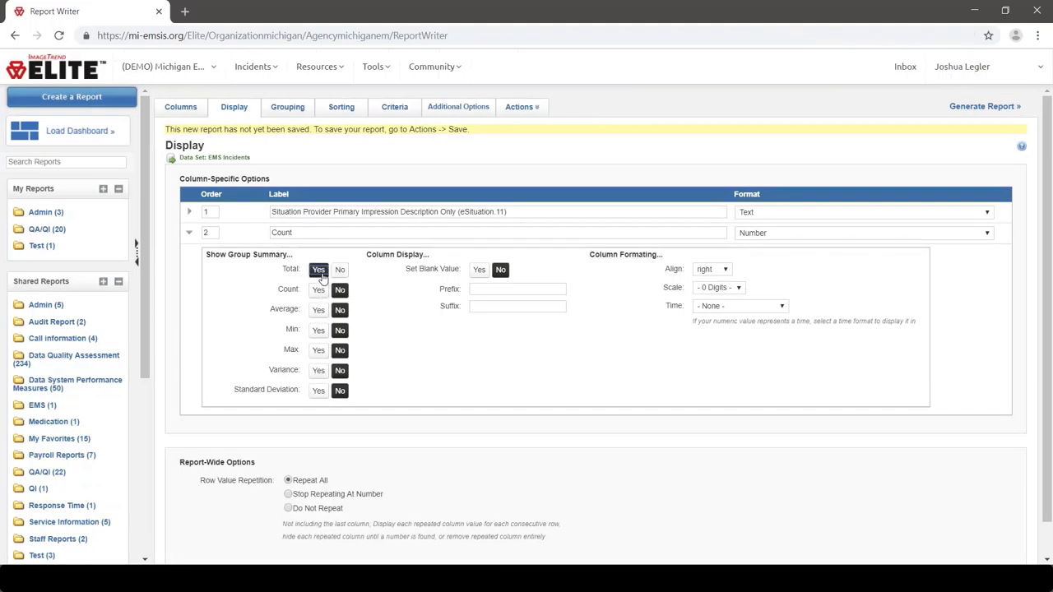
Step: Regenerate the report, check the total row at the end of the list and return to the first rows
{"action": "left_click", "coordinate": [965, 111]}
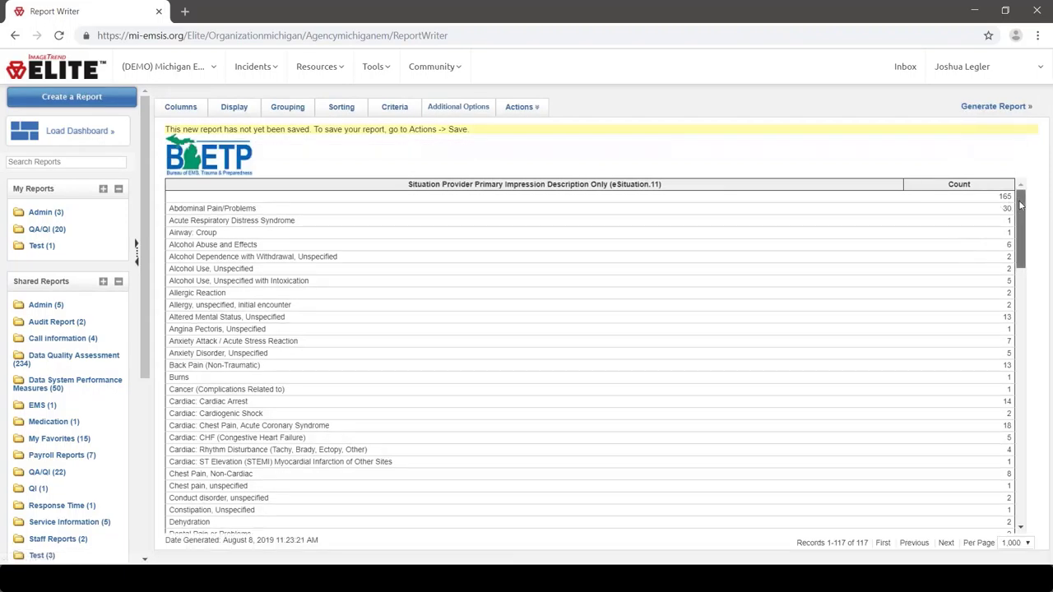
{"action": "left_click_drag", "start_coordinate": [1020, 206], "coordinate": [1036, 332]}
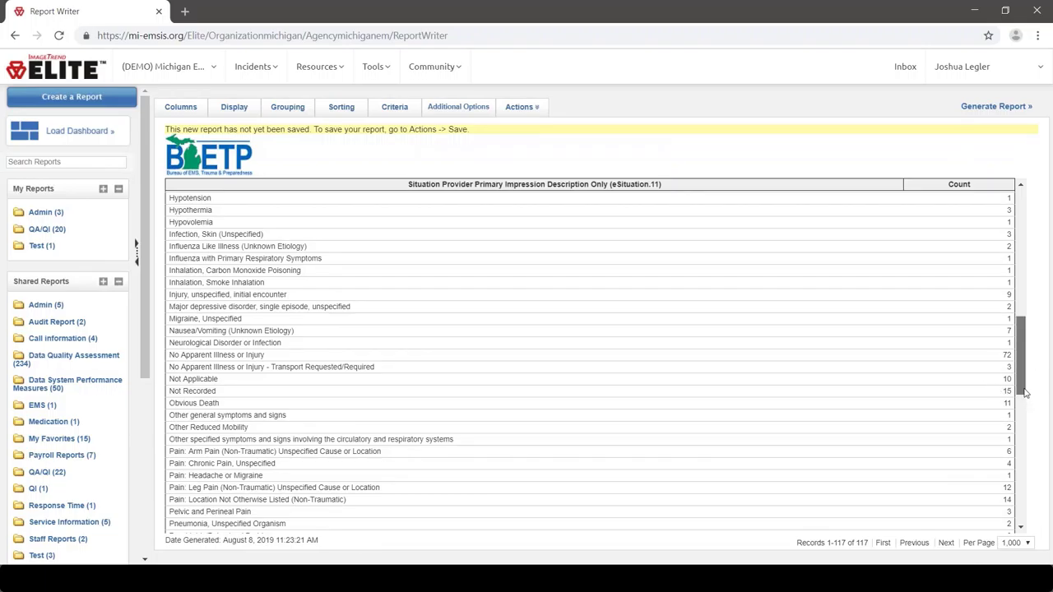
{"action": "left_click_drag", "start_coordinate": [1026, 398], "coordinate": [1014, 442]}
{"action": "scroll", "coordinate": [1014, 442], "scroll_direction": "down", "scroll_amount": 5}
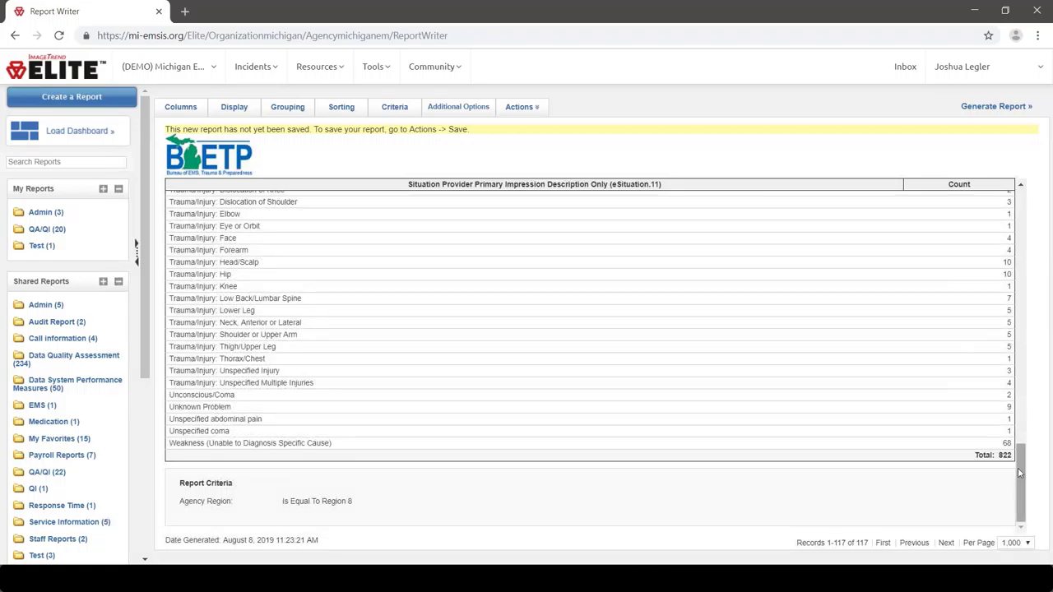
{"action": "left_click_drag", "start_coordinate": [1018, 467], "coordinate": [1027, 208]}
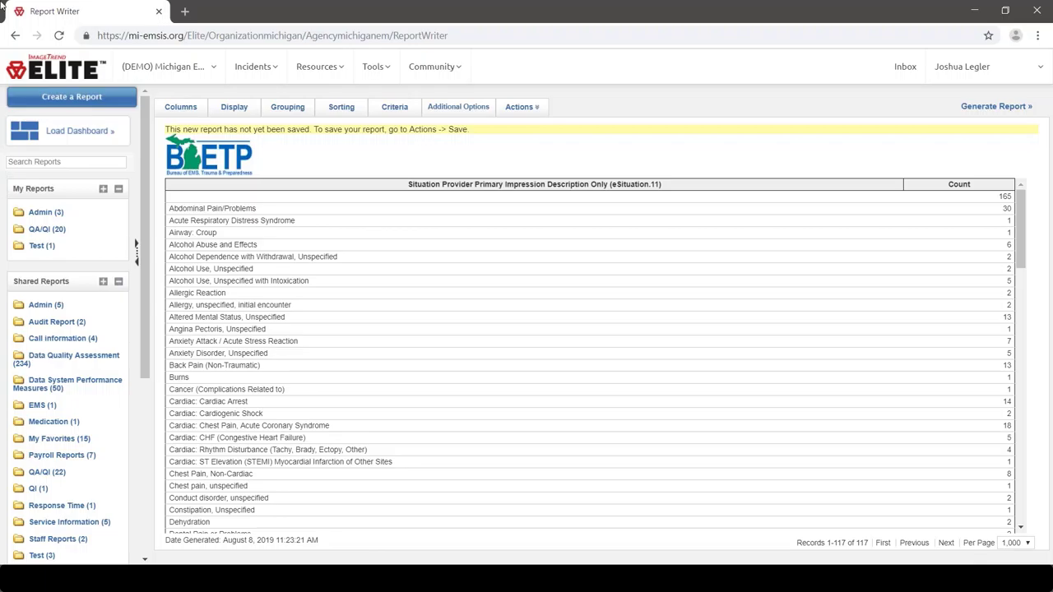
Step: Find the disposition.12 fields and add Disposition Incident Patient Disposition (eDisposition.12) to the report's selected columns
{"action": "left_click", "coordinate": [180, 115]}
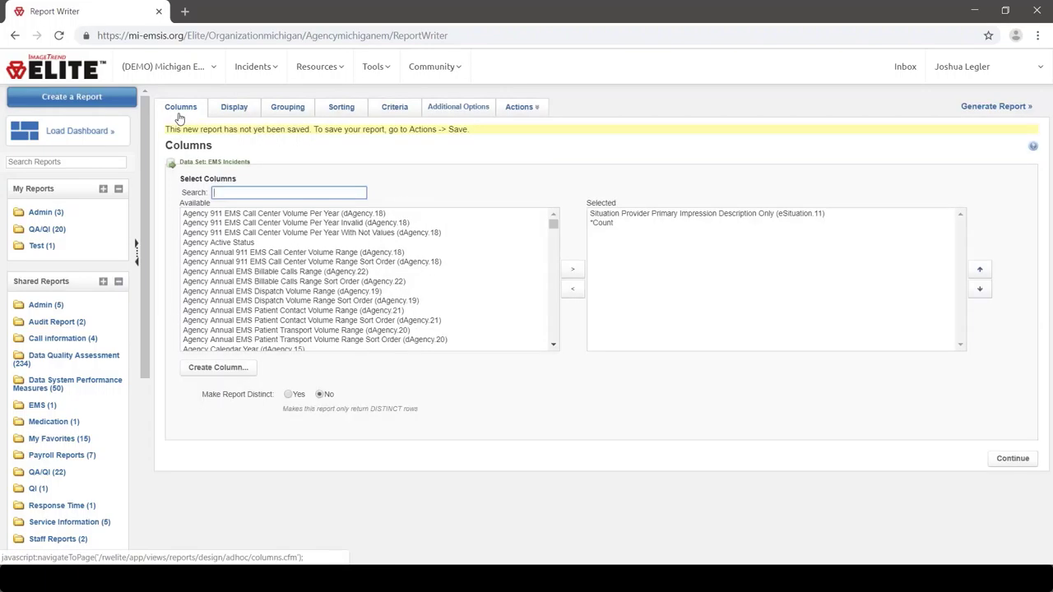
{"action": "type", "text": "dispo"}
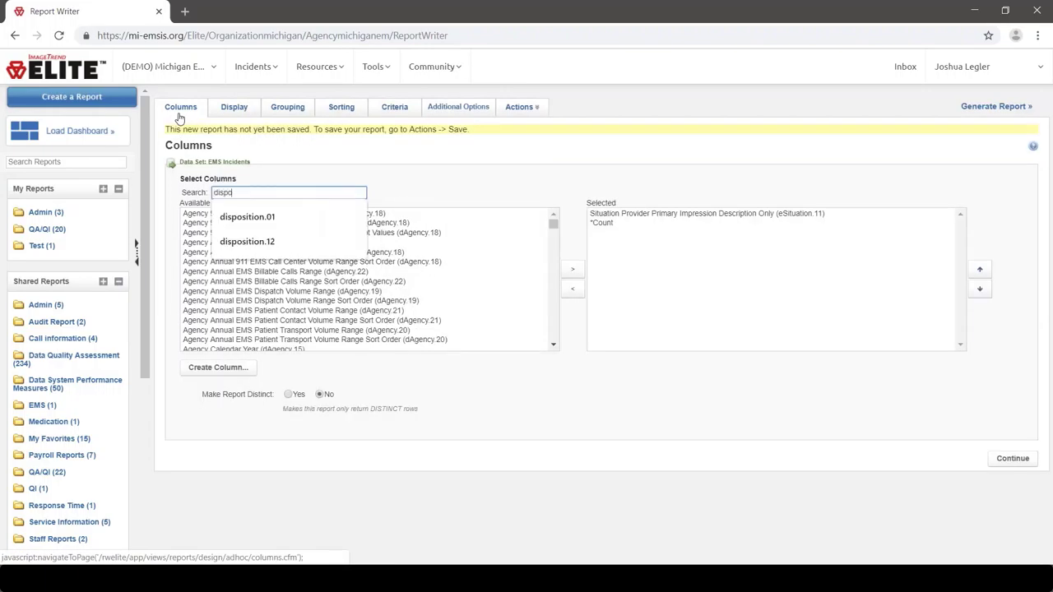
{"action": "key", "text": "Down"}
{"action": "key", "text": "Down"}
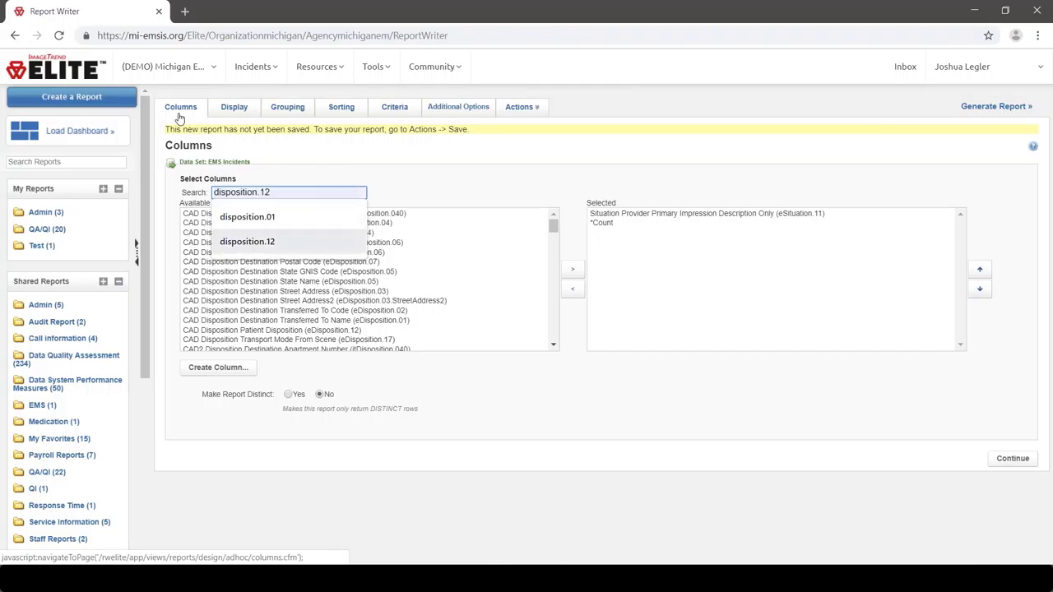
{"action": "key", "text": "Return"}
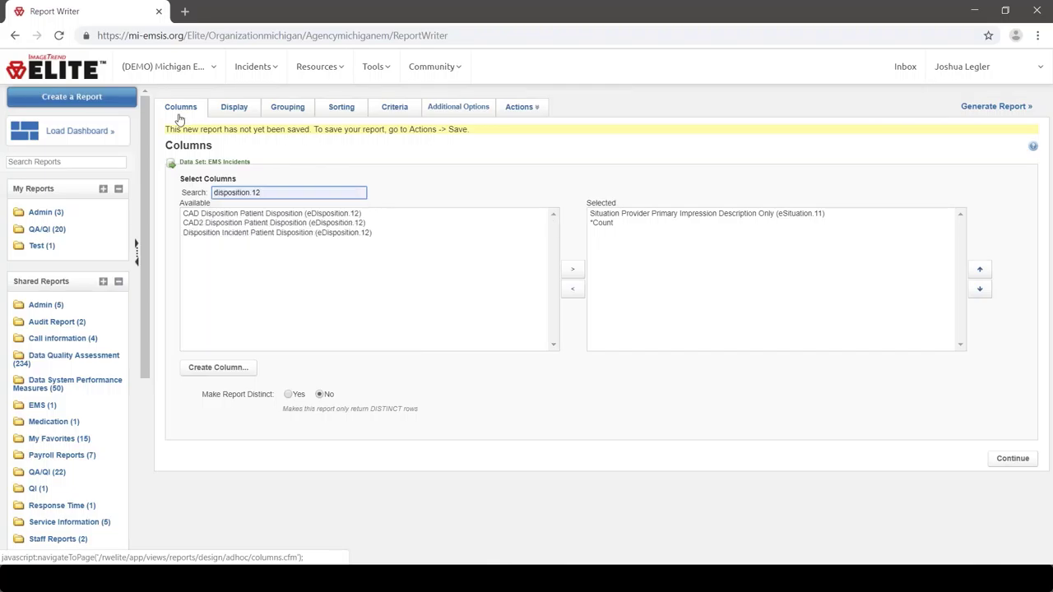
{"action": "left_click", "coordinate": [246, 233]}
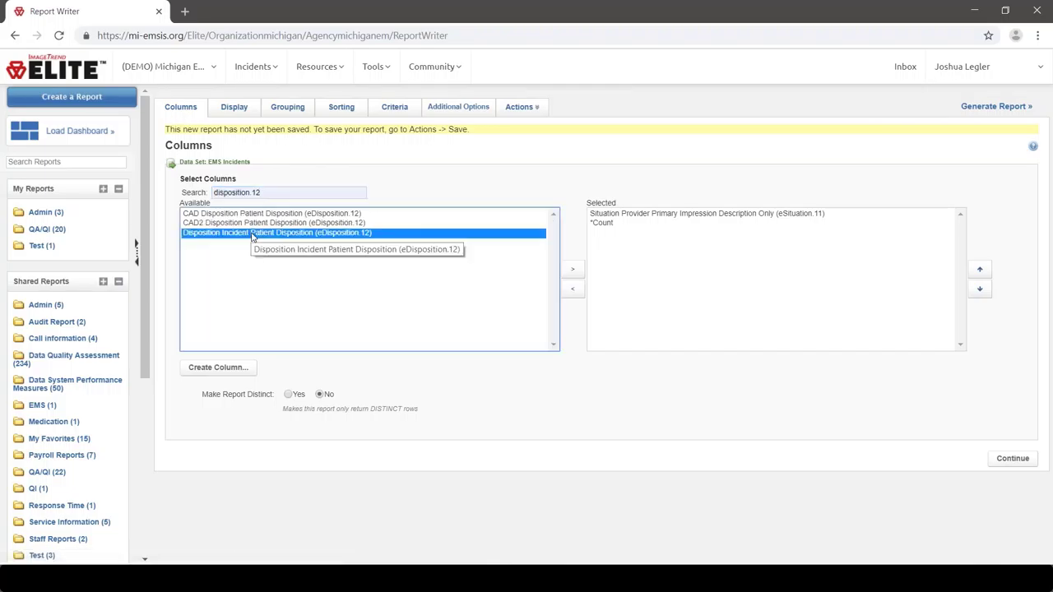
{"action": "left_click", "coordinate": [578, 271]}
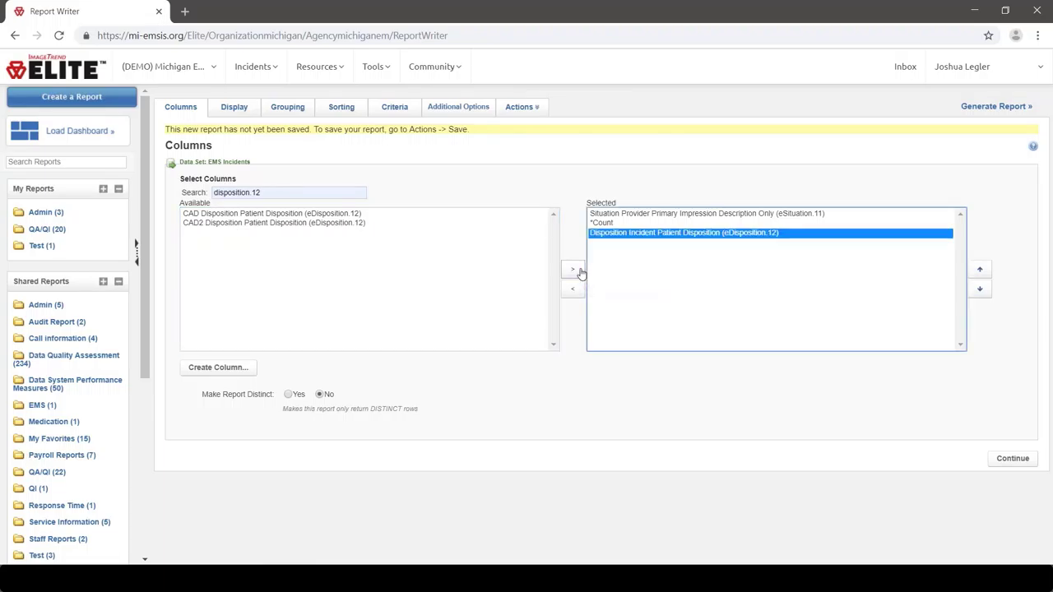
Step: Reorder the selected columns to Count, Situation Provider Primary Impression Description Only, and Disposition Incident Patient Disposition
{"action": "left_click", "coordinate": [979, 274]}
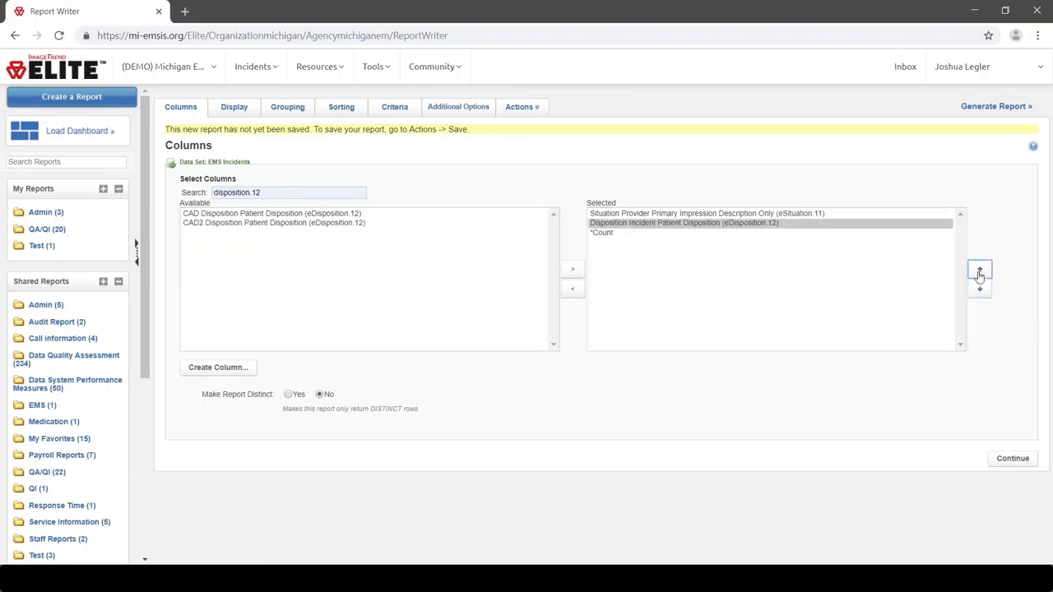
{"action": "left_click", "coordinate": [856, 234]}
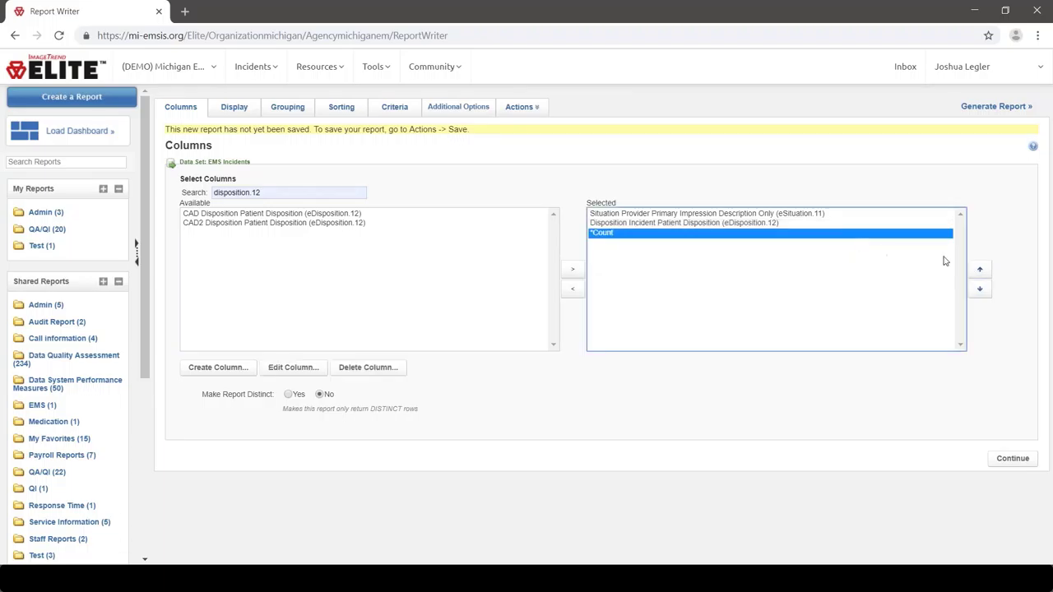
{"action": "left_click", "coordinate": [980, 272]}
{"action": "left_click", "coordinate": [979, 273]}
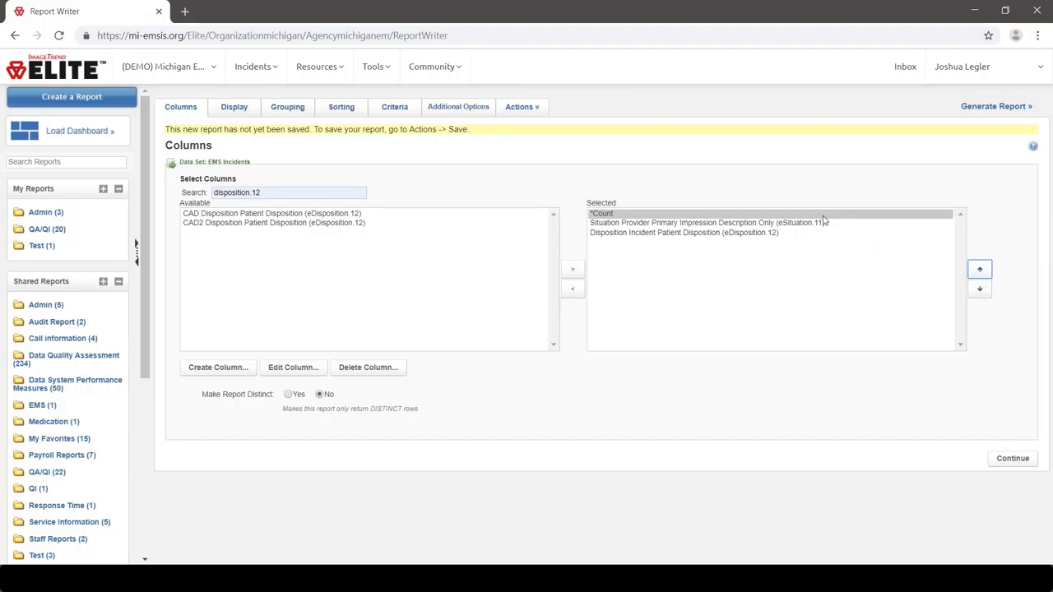
Step: Generate the report and review how its rows are ordered across the count, impression and disposition columns
{"action": "left_click", "coordinate": [981, 107]}
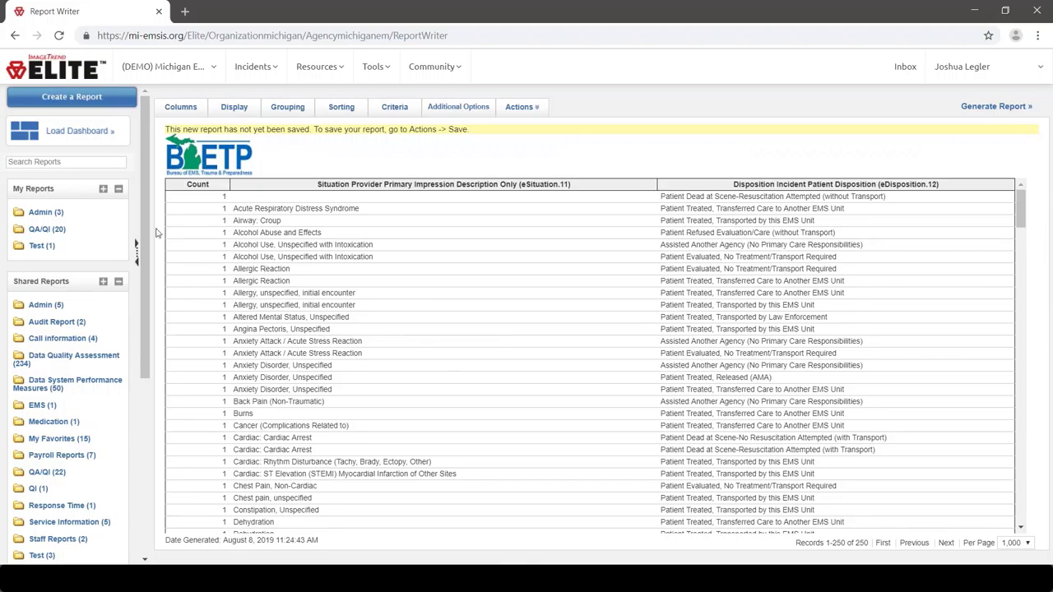
{"action": "scroll", "coordinate": [190, 230], "scroll_direction": "down", "scroll_amount": 3}
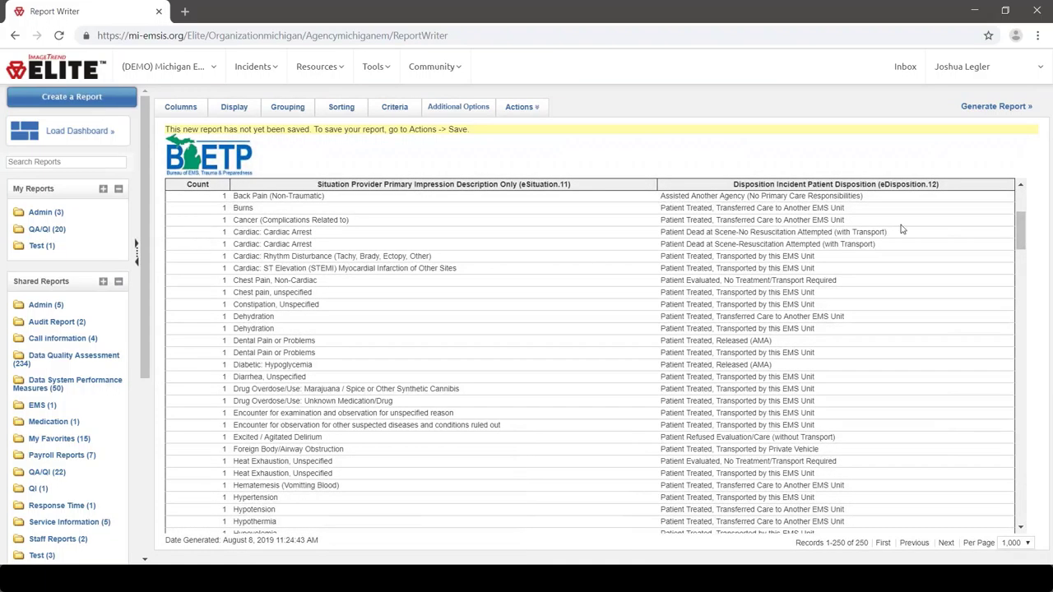
{"action": "left_click_drag", "start_coordinate": [1021, 238], "coordinate": [1009, 352]}
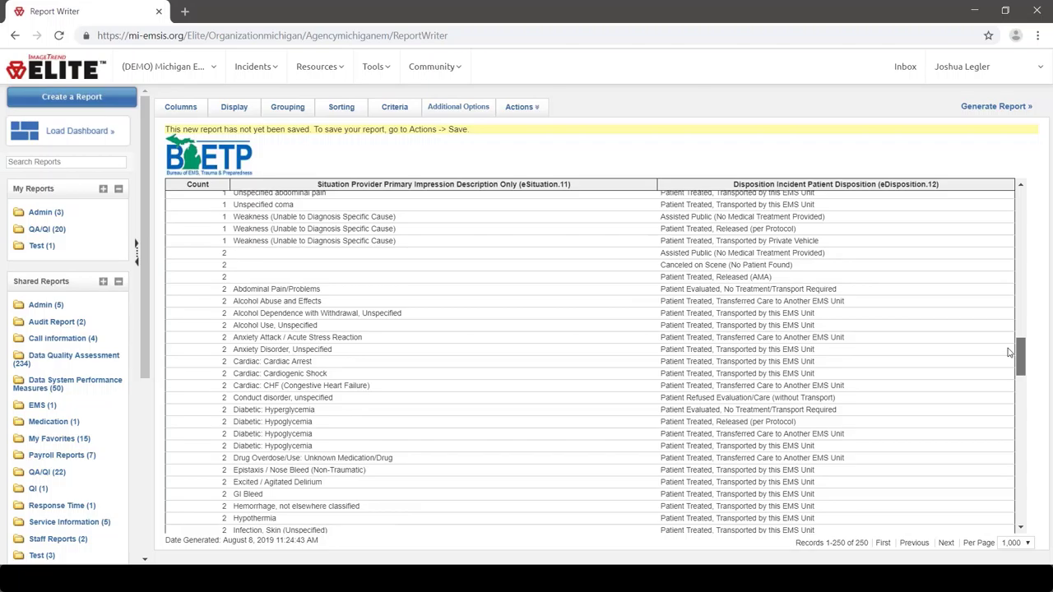
{"action": "left_click_drag", "start_coordinate": [1010, 352], "coordinate": [1019, 229]}
Step: Sort the report by Situation Provider Primary Impression Description Only in ascending order and regenerate it
{"action": "left_click", "coordinate": [339, 108]}
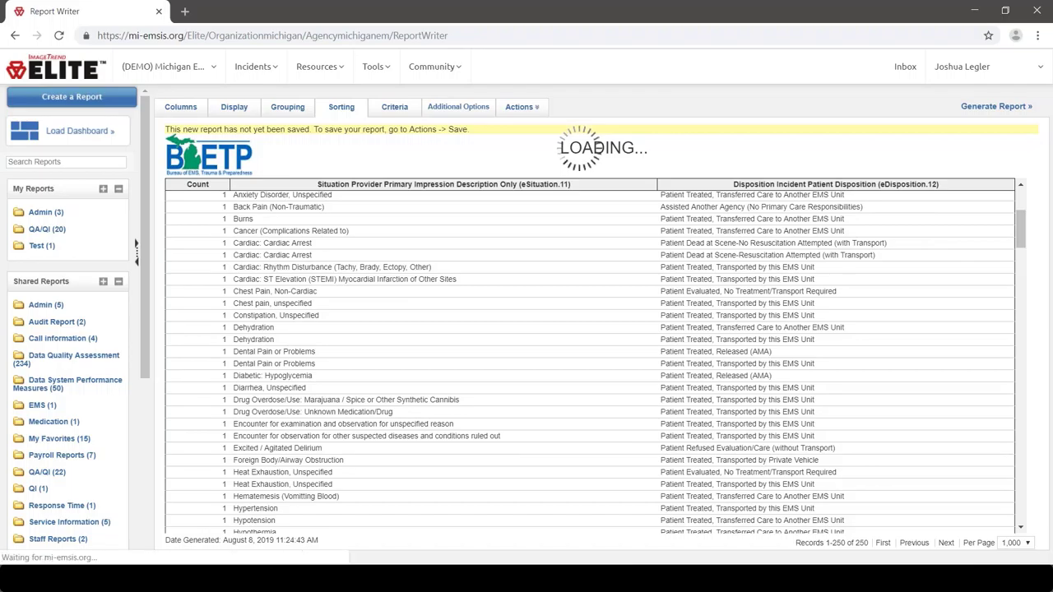
{"action": "left_click", "coordinate": [340, 234]}
{"action": "double_click", "coordinate": [339, 235]}
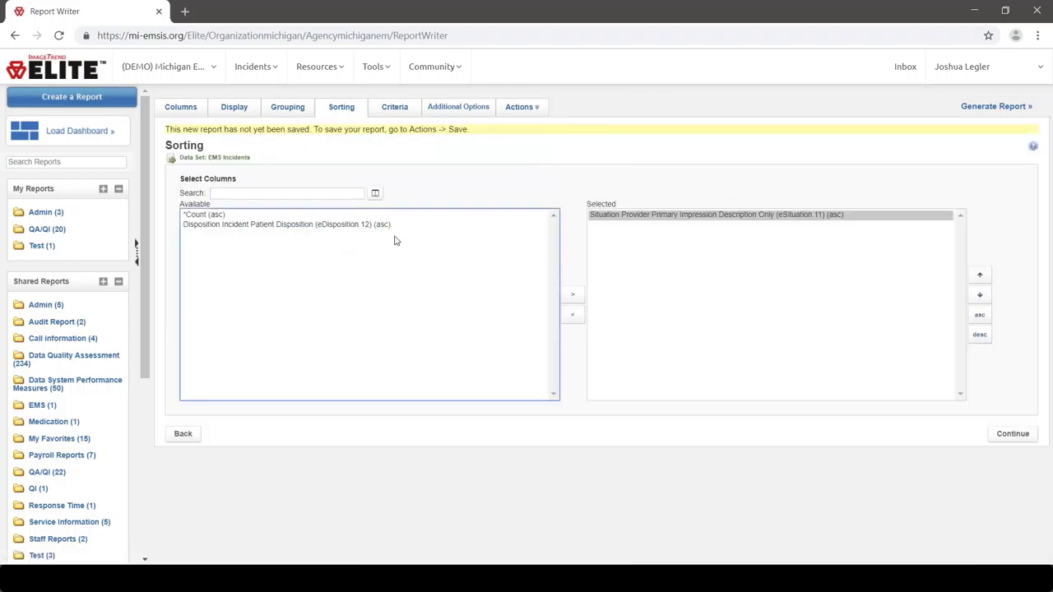
{"action": "left_click", "coordinate": [984, 109]}
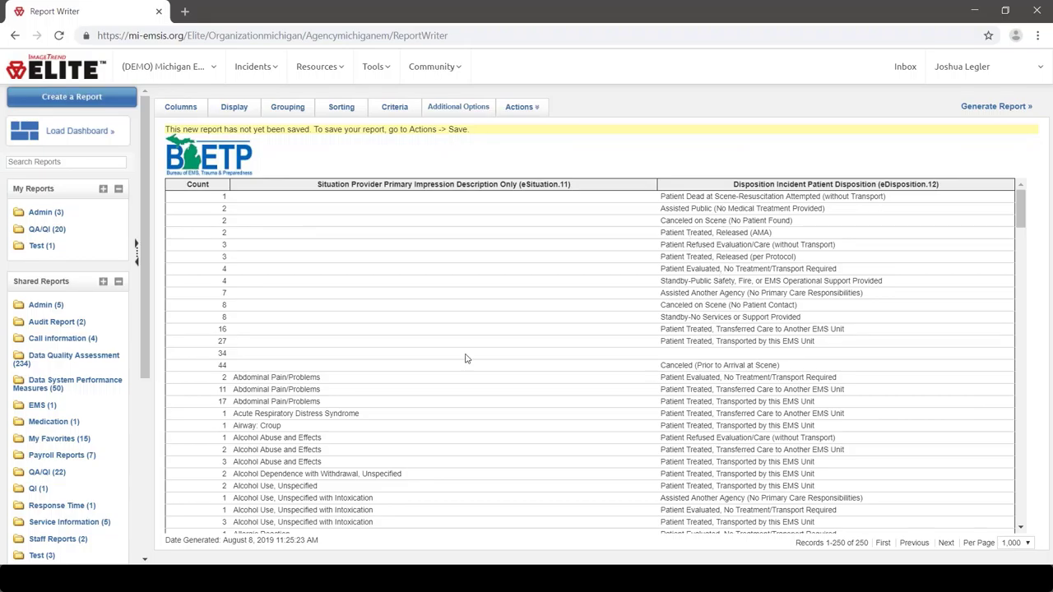
Step: Examine the counts and patient dispositions of the rows with a blank primary impression, starting with Canceled (Prior to Arrival at Scene)
{"action": "left_click_drag", "start_coordinate": [214, 367], "coordinate": [781, 365]}
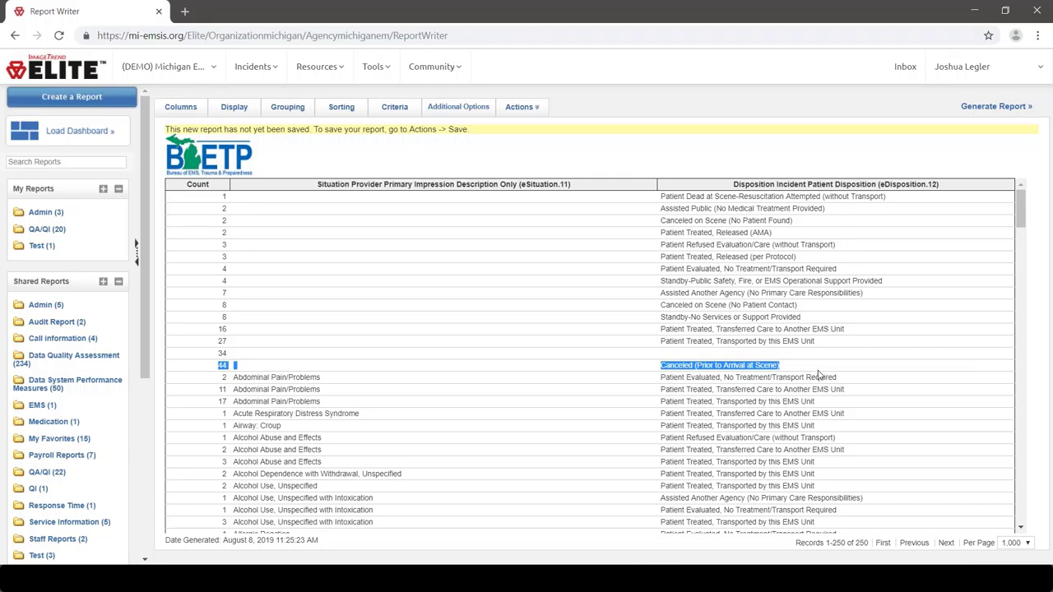
{"action": "triple_click", "coordinate": [220, 353]}
{"action": "left_click_drag", "start_coordinate": [318, 358], "coordinate": [681, 359]}
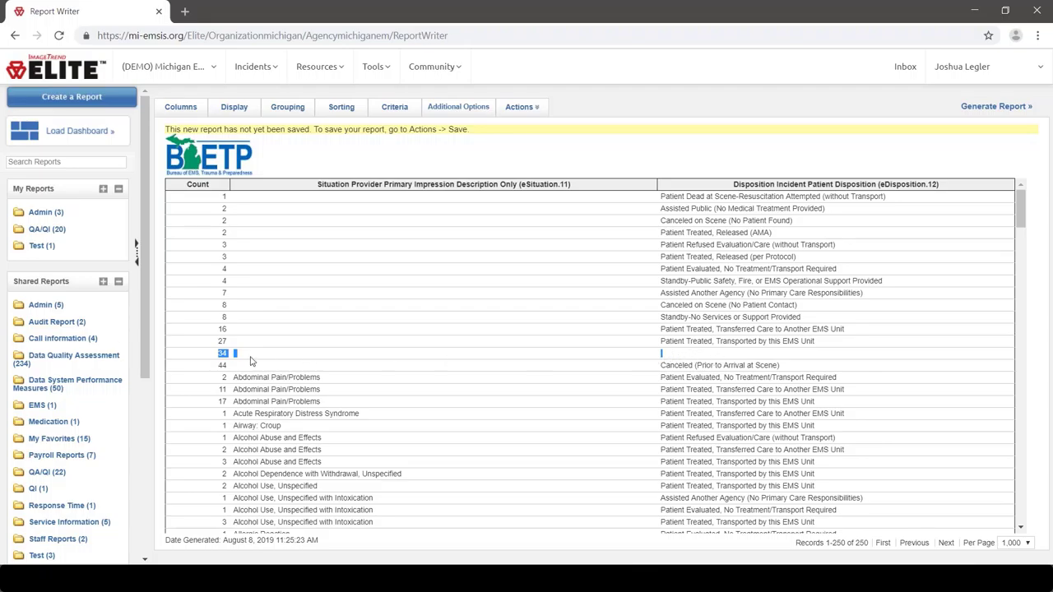
{"action": "left_click_drag", "start_coordinate": [658, 352], "coordinate": [672, 358]}
{"action": "left_click_drag", "start_coordinate": [218, 342], "coordinate": [816, 359]}
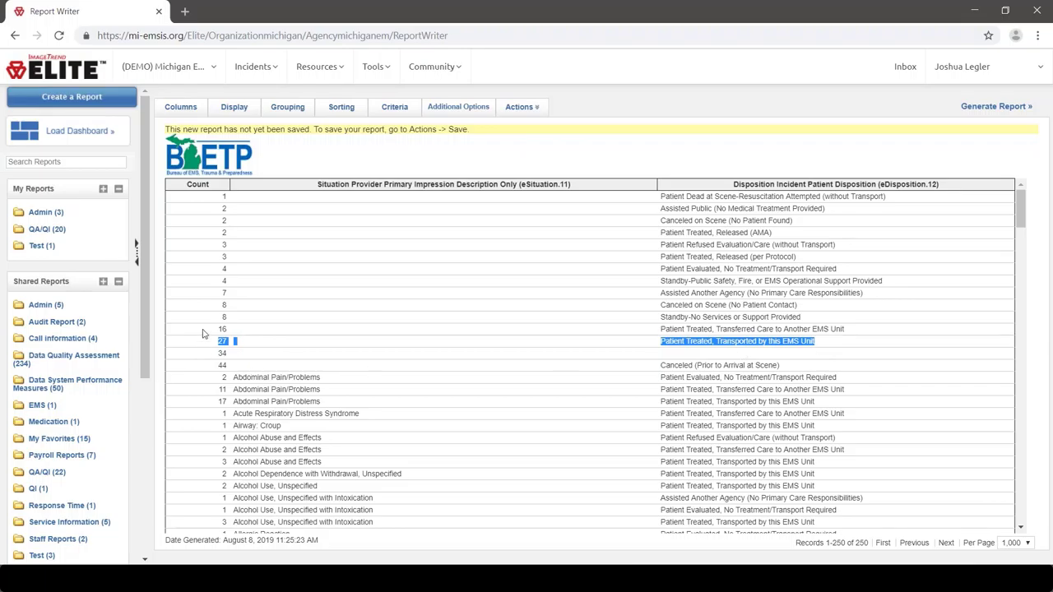
{"action": "left_click_drag", "start_coordinate": [204, 330], "coordinate": [849, 330]}
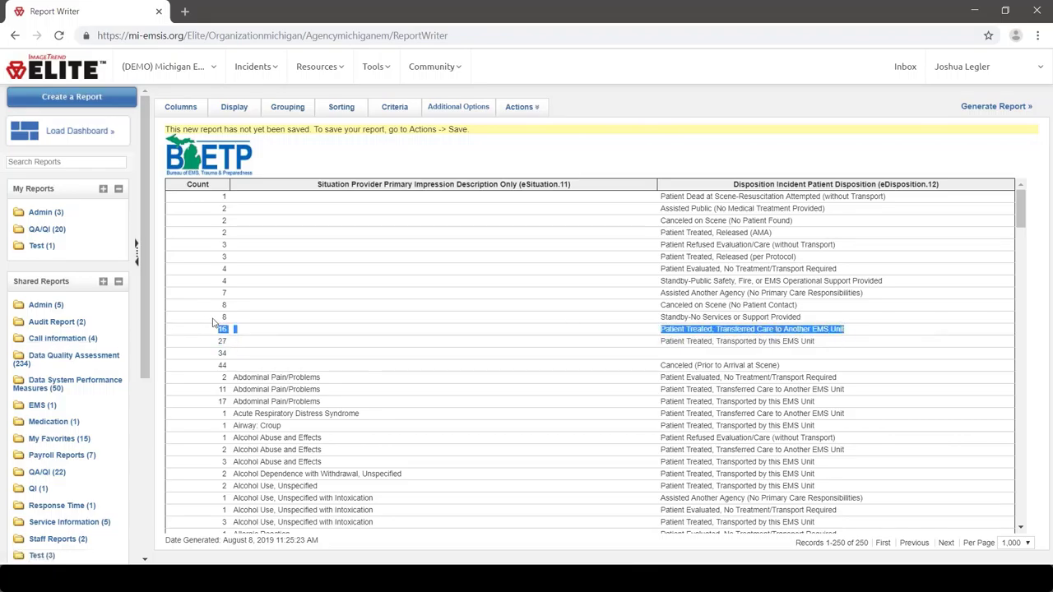
{"action": "left_click_drag", "start_coordinate": [212, 319], "coordinate": [673, 305]}
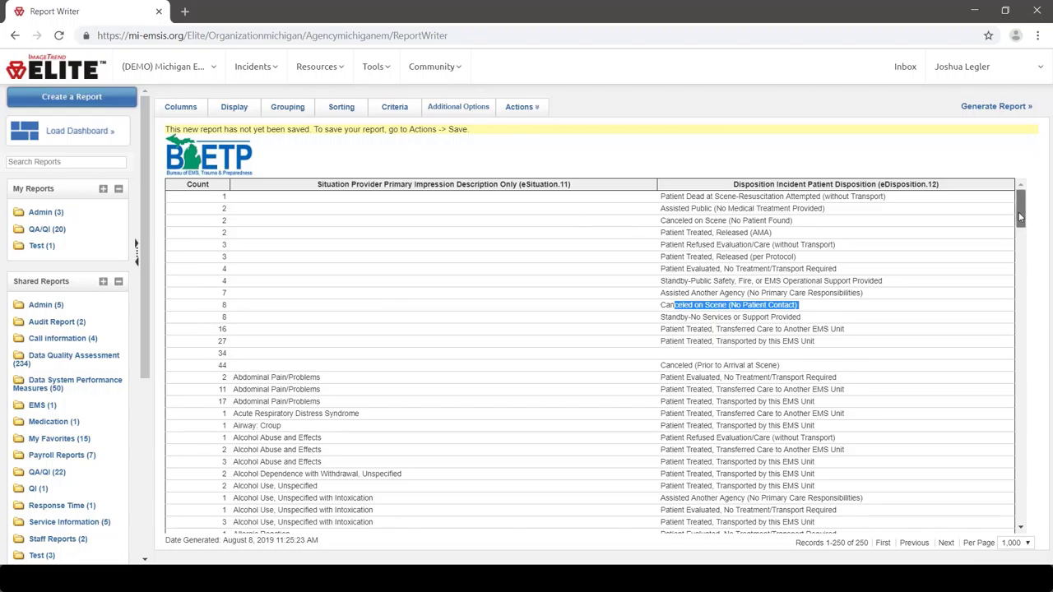
Step: Examine the dispositions of the Not Applicable and Not Recorded impressions, and look through the impression rows that follow them
{"action": "left_click_drag", "start_coordinate": [1020, 216], "coordinate": [1000, 375]}
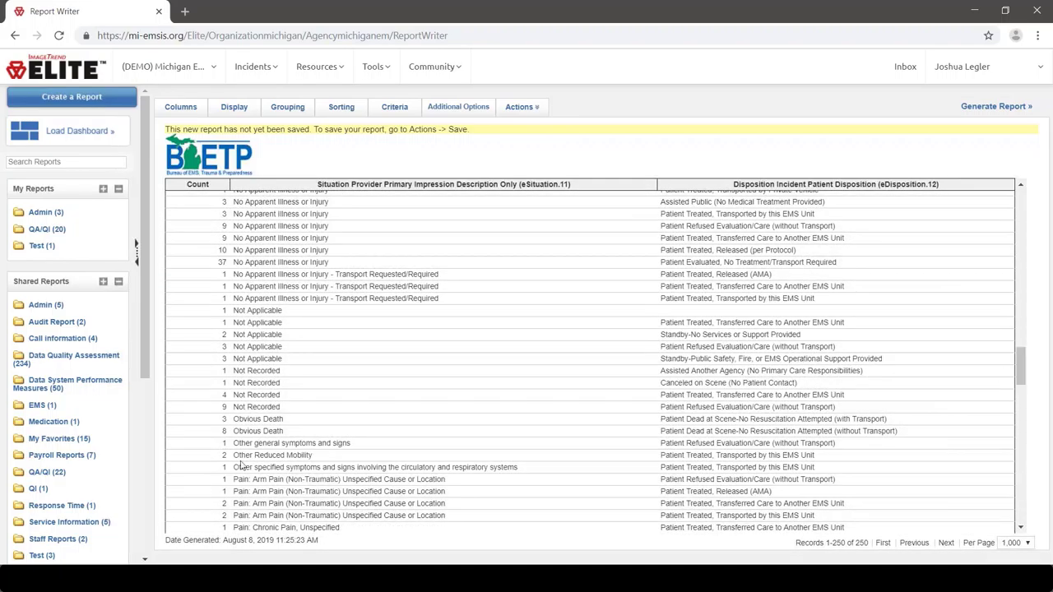
{"action": "scroll", "coordinate": [238, 448], "scroll_direction": "down", "scroll_amount": 3}
{"action": "scroll", "coordinate": [234, 432], "scroll_direction": "up", "scroll_amount": 3}
{"action": "left_click_drag", "start_coordinate": [199, 312], "coordinate": [198, 376]}
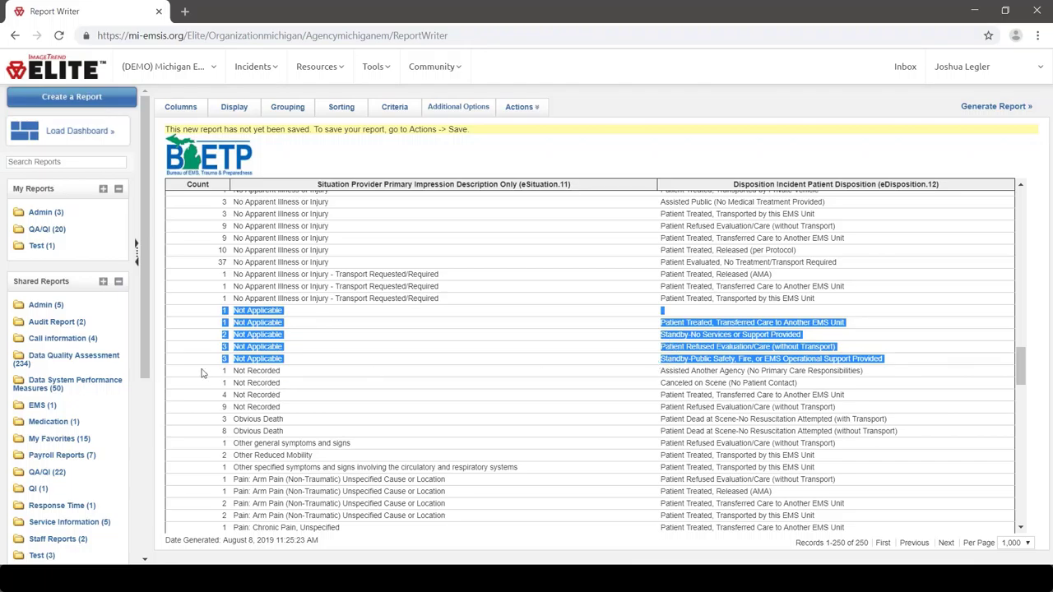
{"action": "left_click_drag", "start_coordinate": [203, 370], "coordinate": [187, 420]}
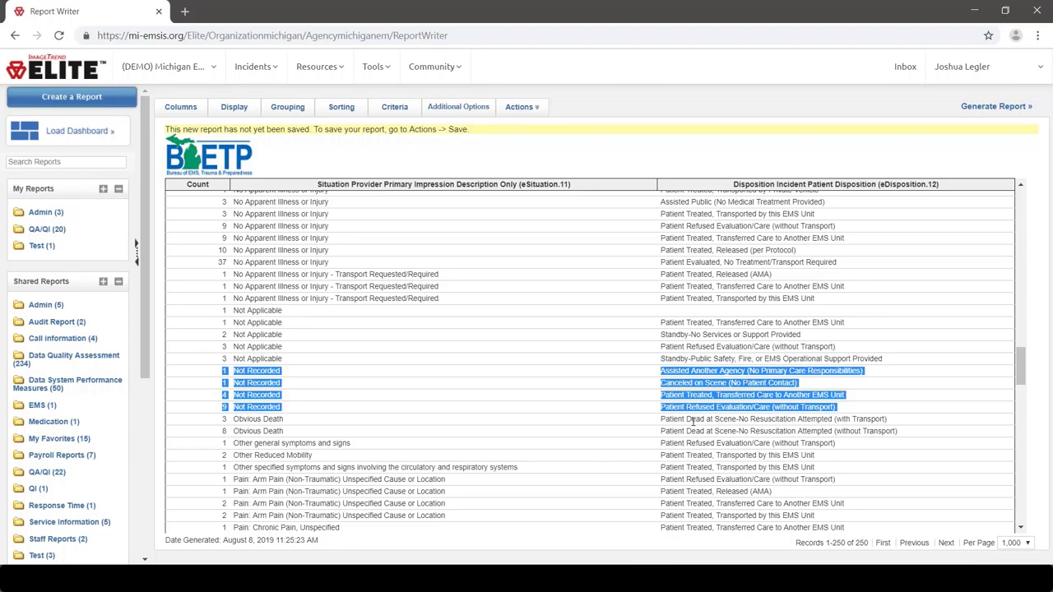
{"action": "scroll", "coordinate": [694, 420], "scroll_direction": "down", "scroll_amount": 3}
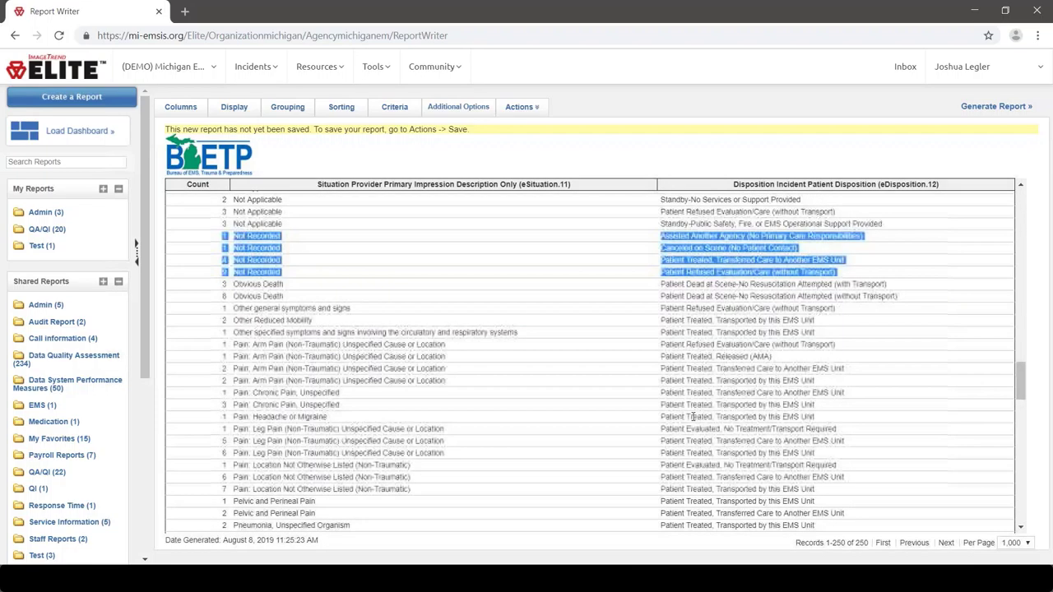
{"action": "scroll", "coordinate": [697, 424], "scroll_direction": "down", "scroll_amount": 3}
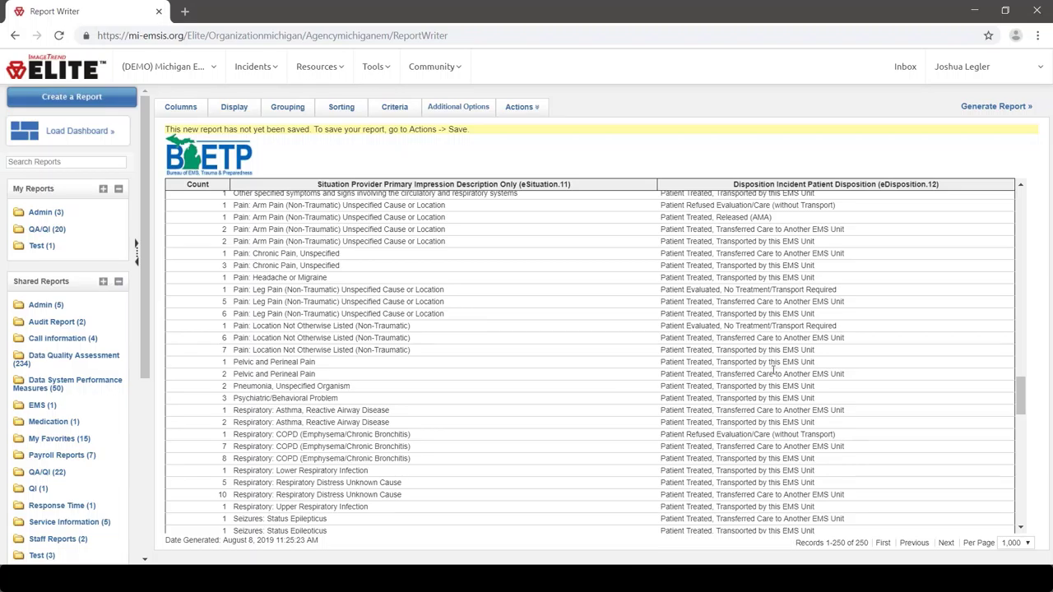
{"action": "scroll", "coordinate": [773, 370], "scroll_direction": "down", "scroll_amount": 3}
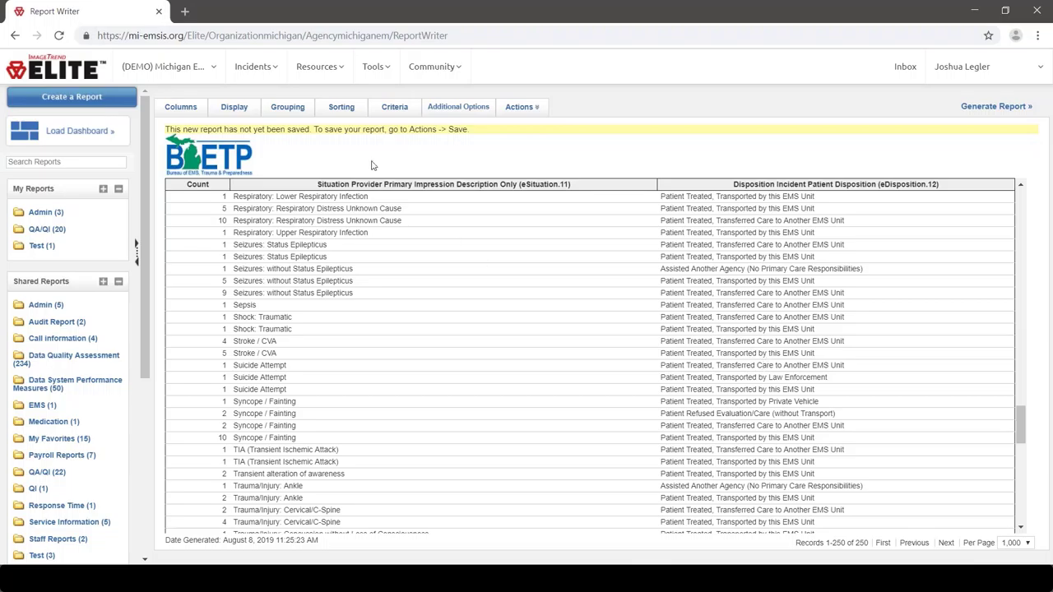
Step: Start a new criteria line on Disposition Incident Patient Disposition (eDisposition.12) with the operator "is in"
{"action": "left_click", "coordinate": [392, 108]}
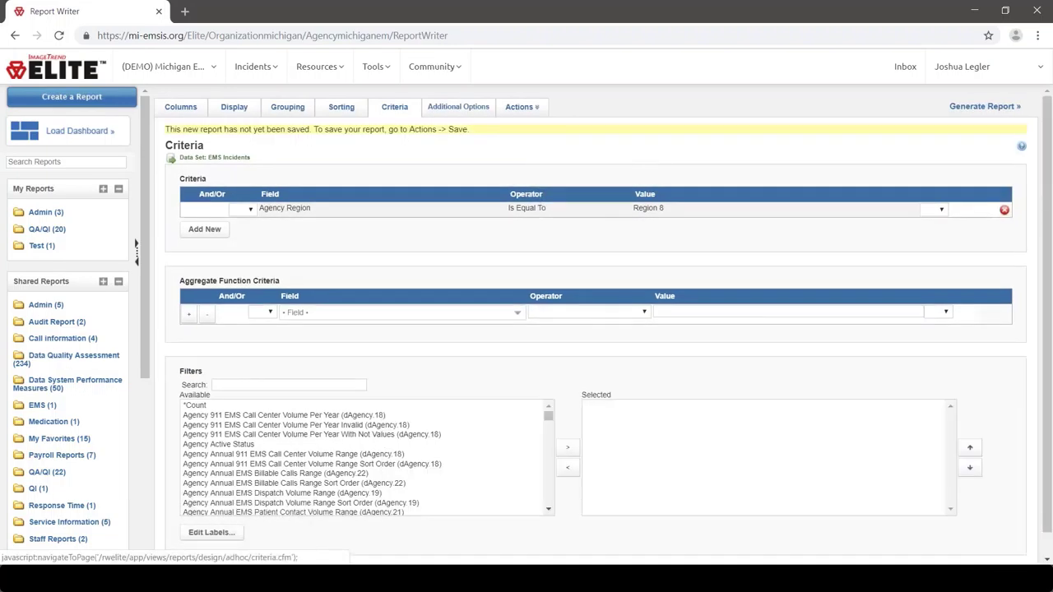
{"action": "left_click", "coordinate": [204, 230]}
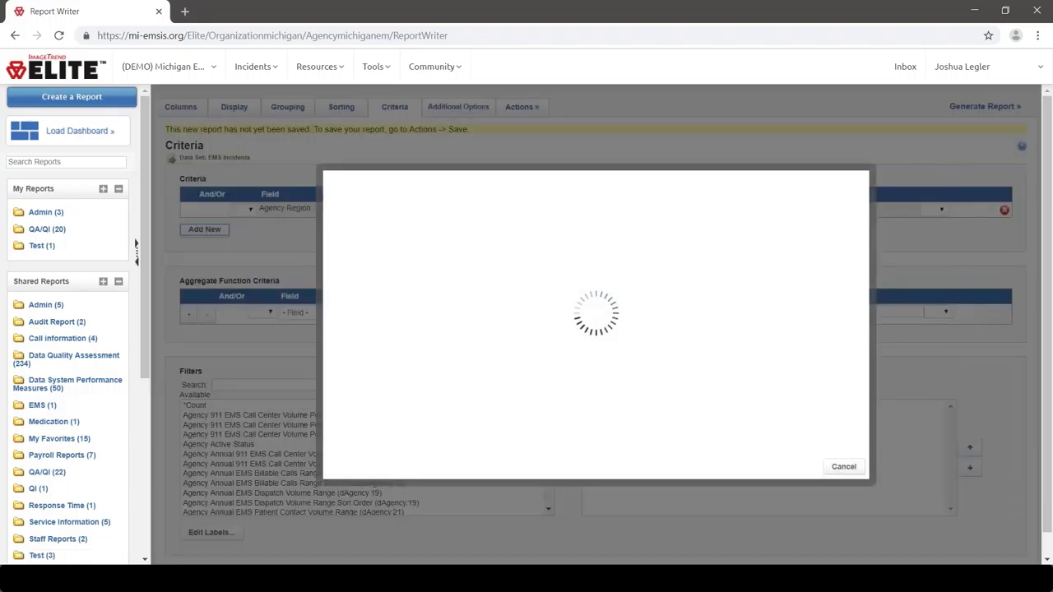
{"action": "left_click", "coordinate": [449, 208]}
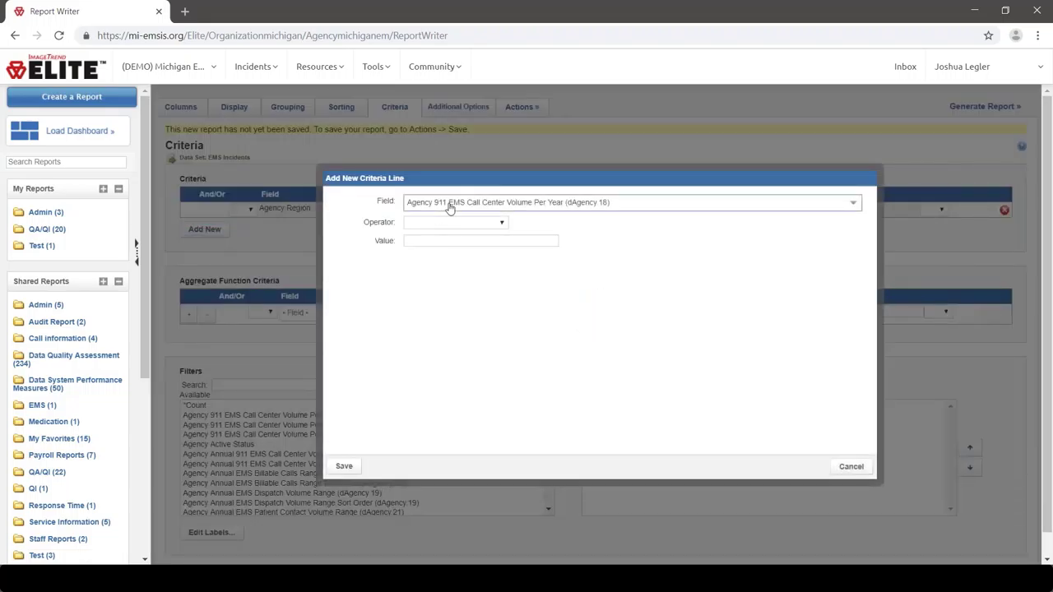
{"action": "type", "text": "disposition.12"}
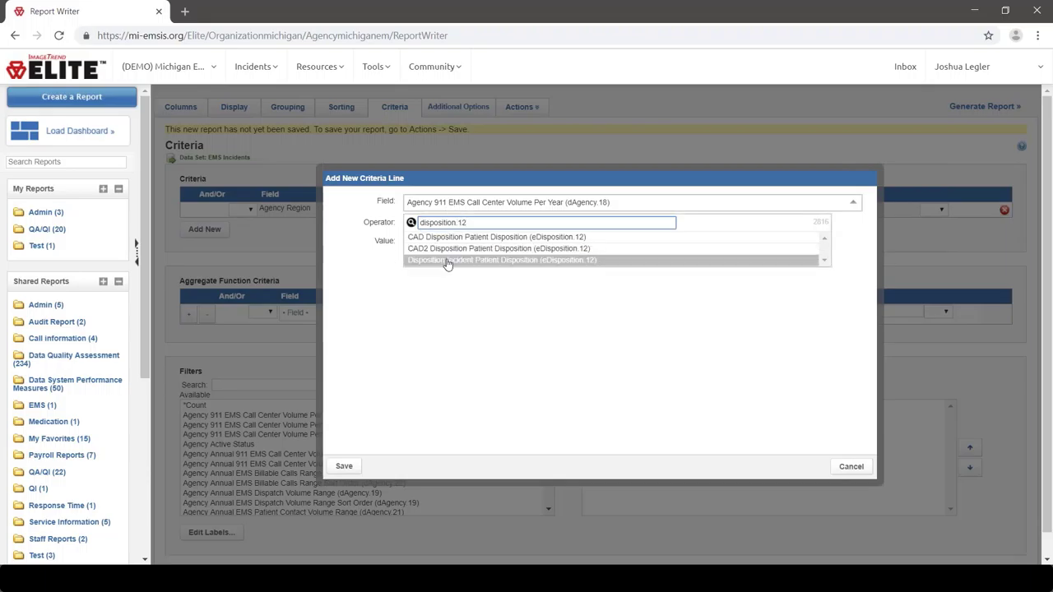
{"action": "left_click", "coordinate": [447, 260]}
{"action": "left_click", "coordinate": [459, 227]}
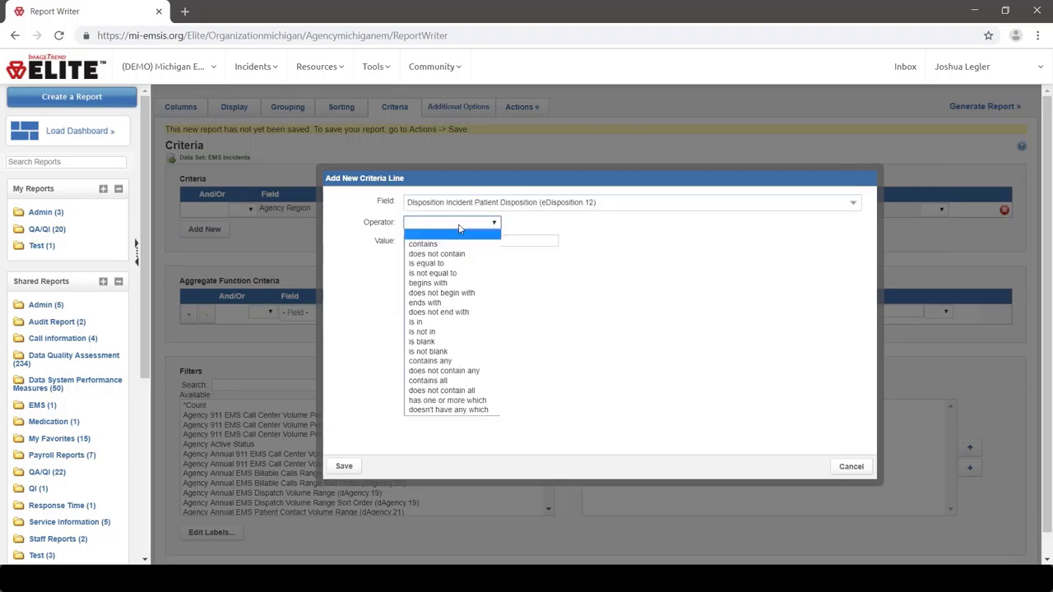
{"action": "left_click", "coordinate": [456, 322]}
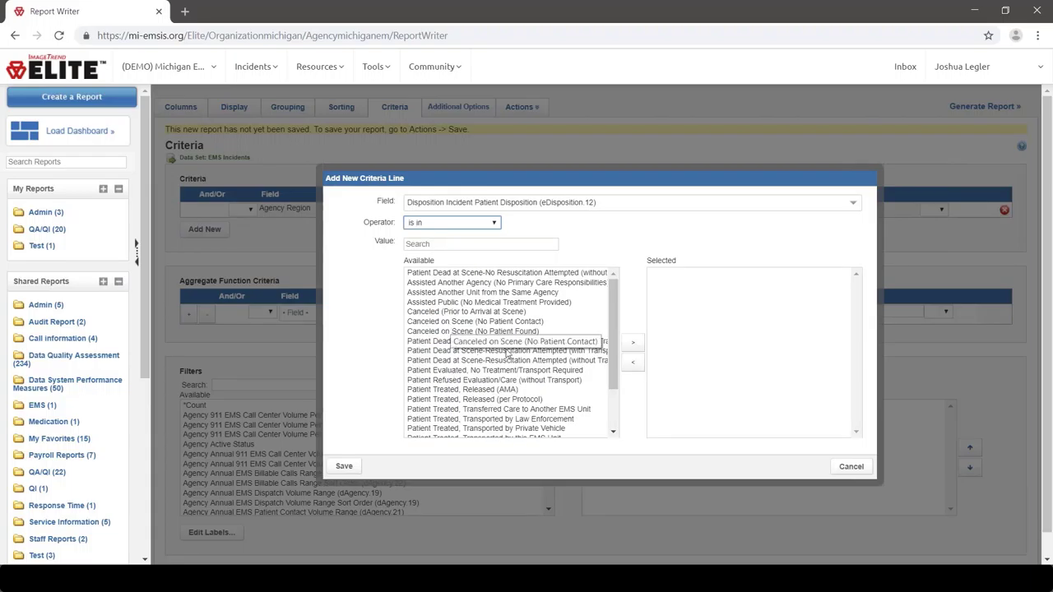
Step: Add all seven Patient Treated dispositions, from Released (AMA) to Transported with this EMS Crew in Another vehicle, to the criterion's selected values
{"action": "left_click", "coordinate": [516, 391]}
{"action": "scroll", "coordinate": [516, 397], "scroll_direction": "down", "scroll_amount": 1}
{"action": "scroll", "coordinate": [517, 396], "scroll_direction": "down", "scroll_amount": 1}
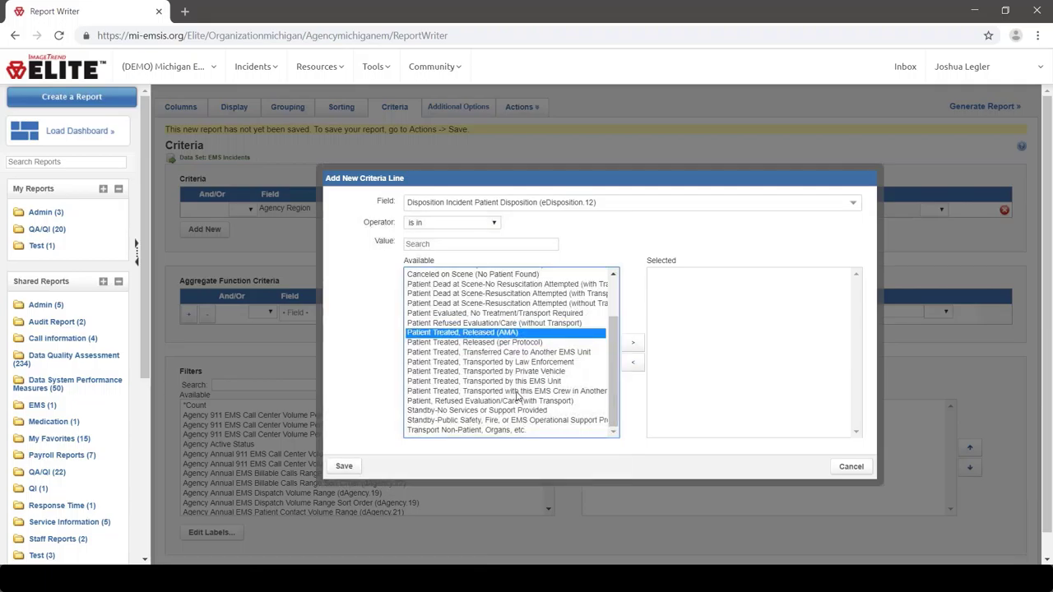
{"action": "left_click", "coordinate": [517, 392], "text": "shift"}
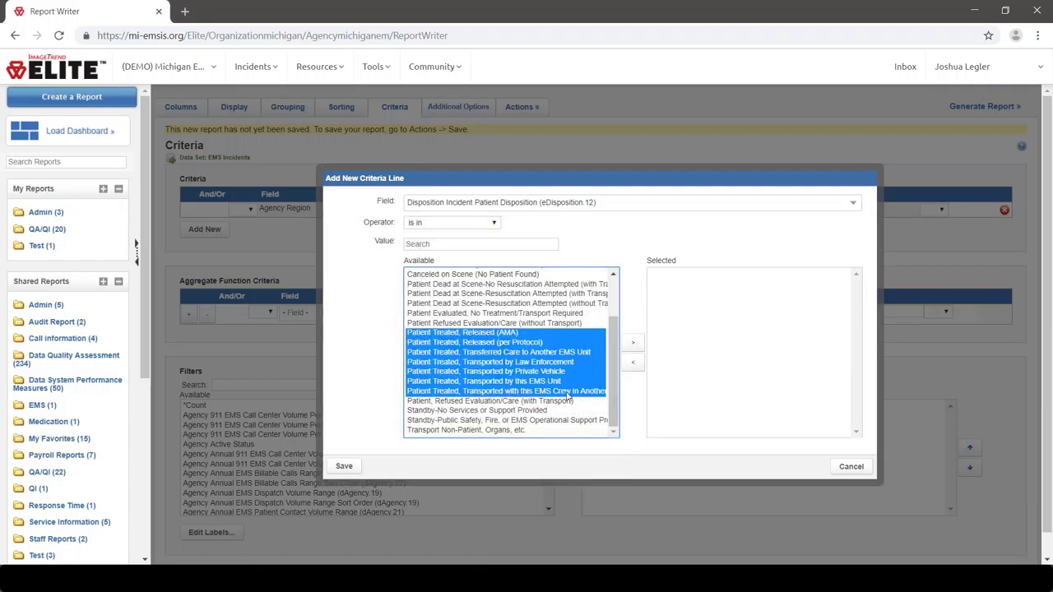
{"action": "left_click", "coordinate": [636, 344]}
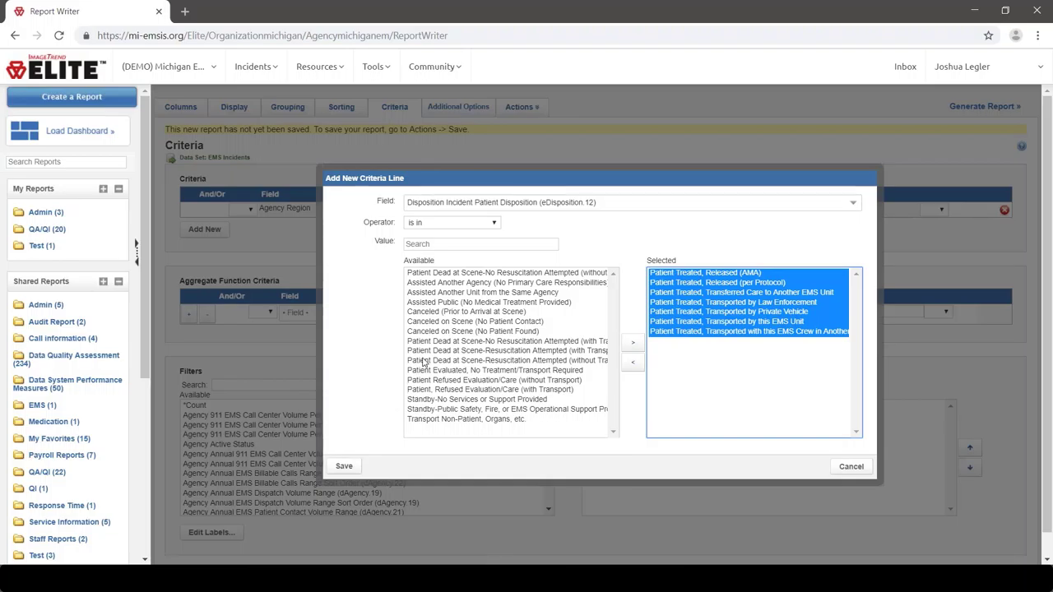
Step: Save the Patient Treated disposition criterion, and regenerate the report to review its blank, Not Applicable and Not Recorded impressions and its total
{"action": "left_click", "coordinate": [344, 467]}
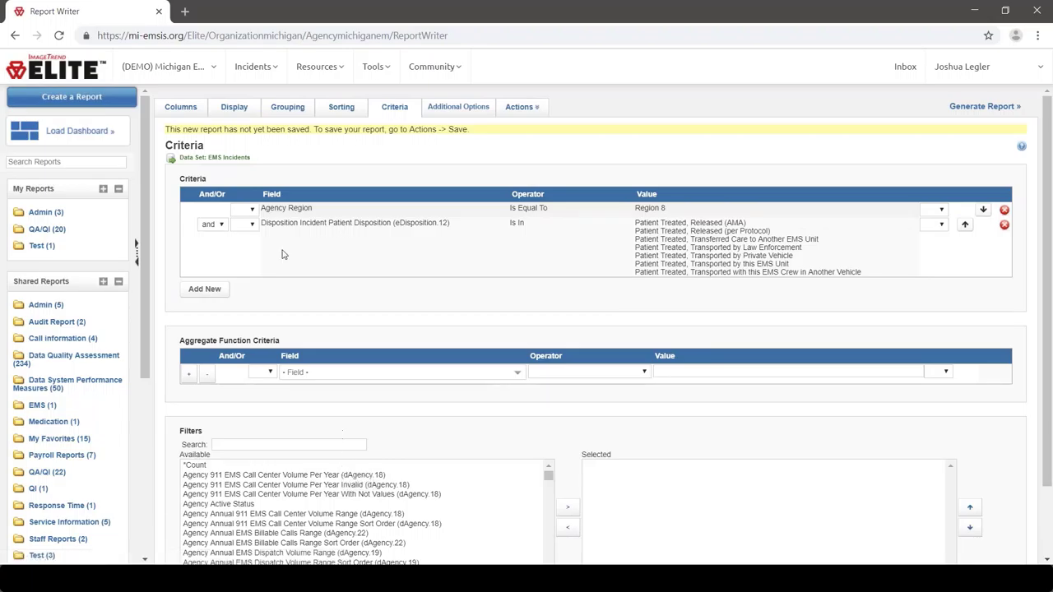
{"action": "left_click", "coordinate": [1000, 113]}
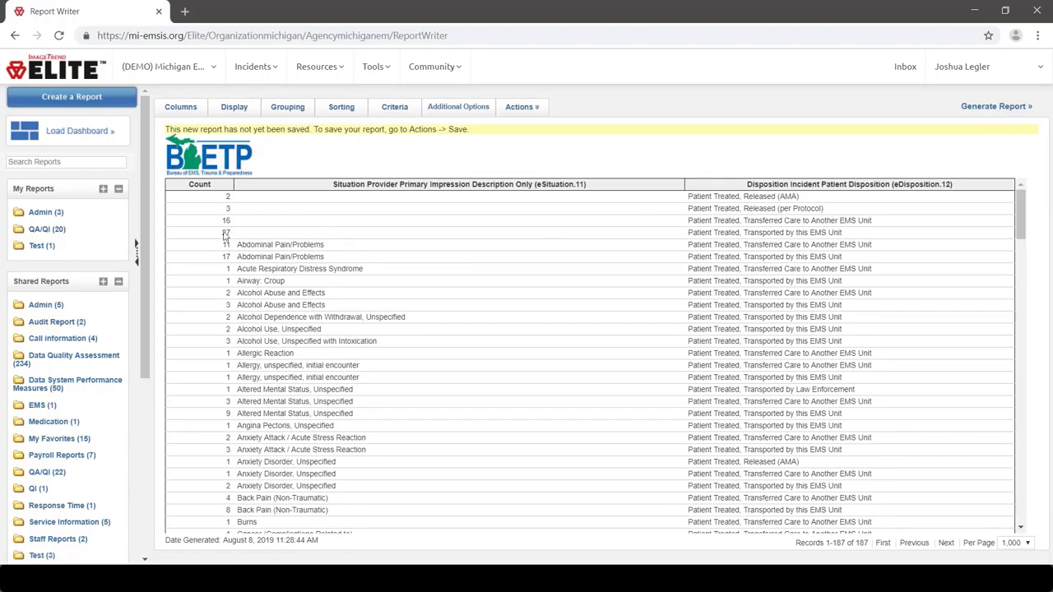
{"action": "left_click_drag", "start_coordinate": [219, 199], "coordinate": [245, 235]}
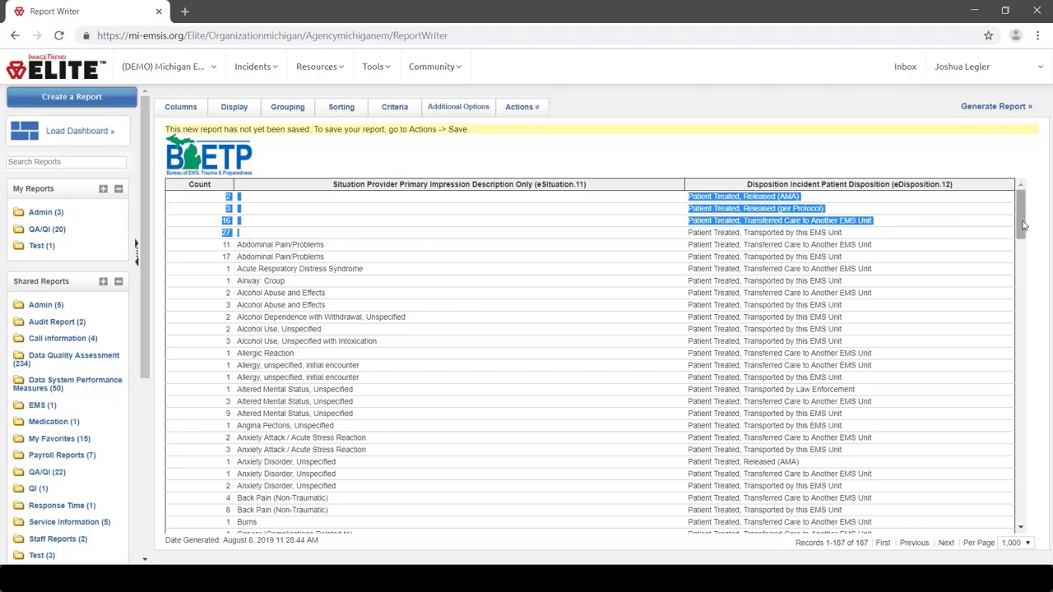
{"action": "left_click_drag", "start_coordinate": [1024, 224], "coordinate": [1023, 367]}
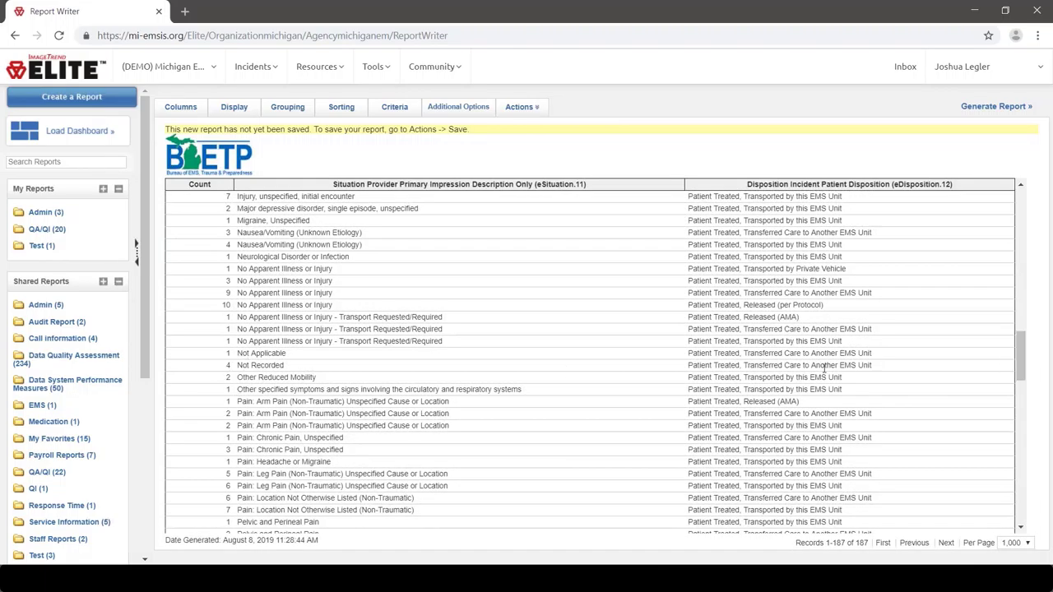
{"action": "left_click_drag", "start_coordinate": [1020, 354], "coordinate": [1025, 501]}
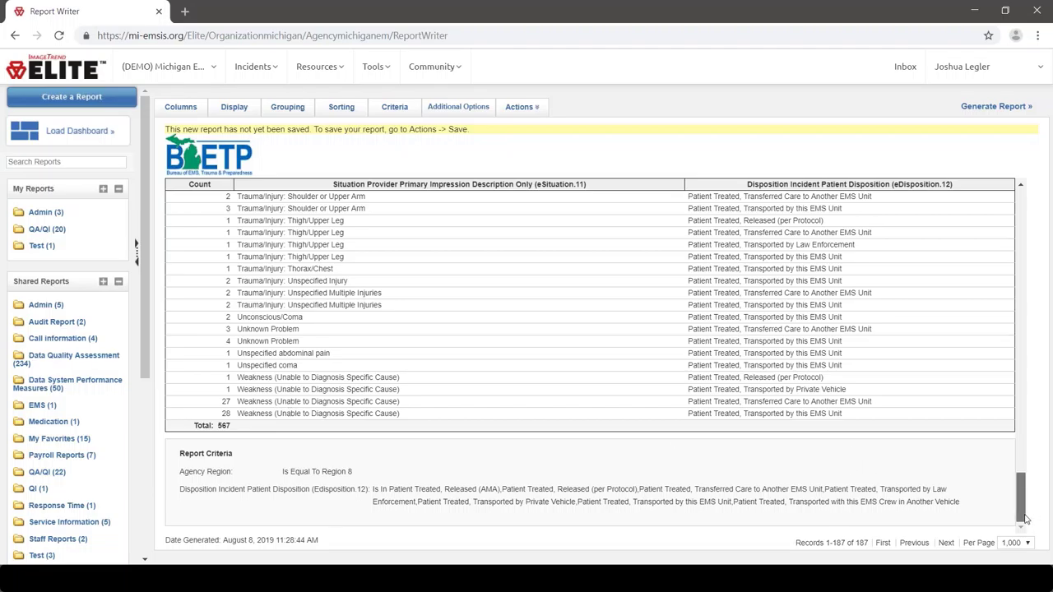
{"action": "left_click_drag", "start_coordinate": [1026, 518], "coordinate": [1021, 206]}
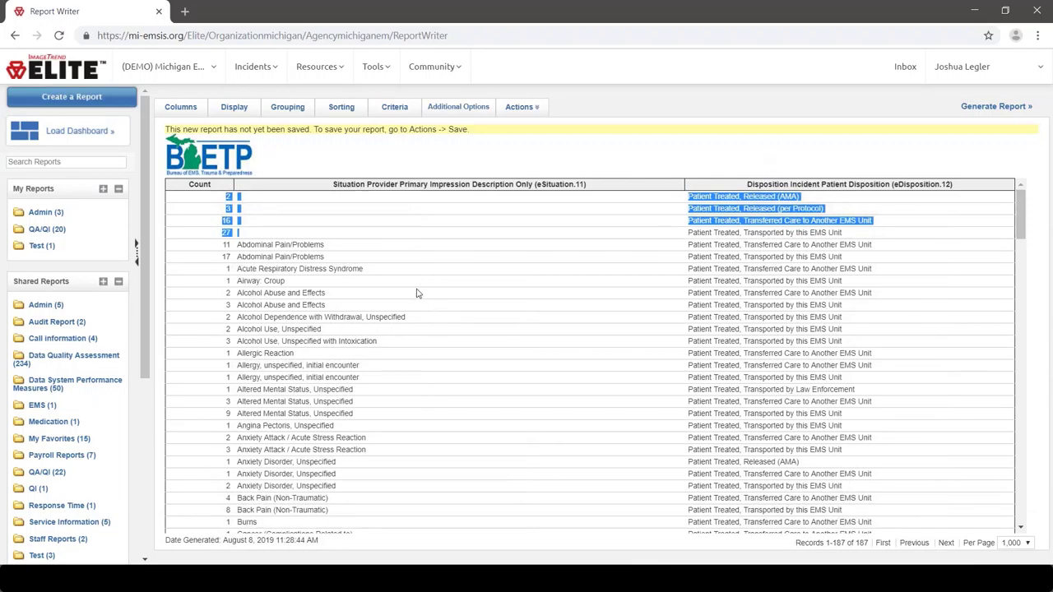
Step: Start a new criteria line on Situation Provider Primary Impression Description Only (eSituation.11) with the operator "is not in"
{"action": "left_click", "coordinate": [391, 119]}
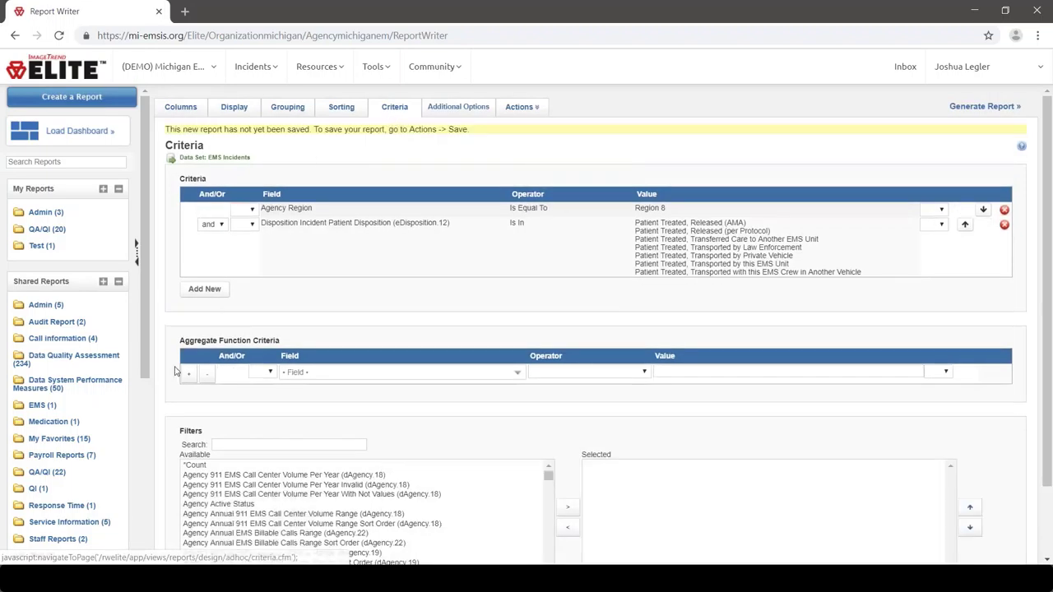
{"action": "left_click", "coordinate": [204, 289]}
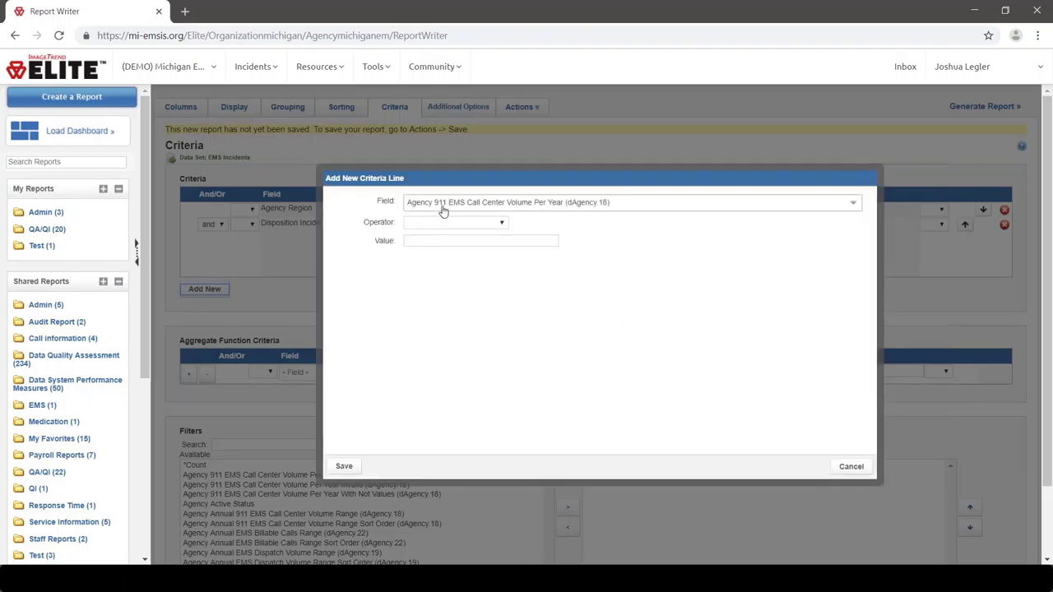
{"action": "left_click", "coordinate": [441, 210]}
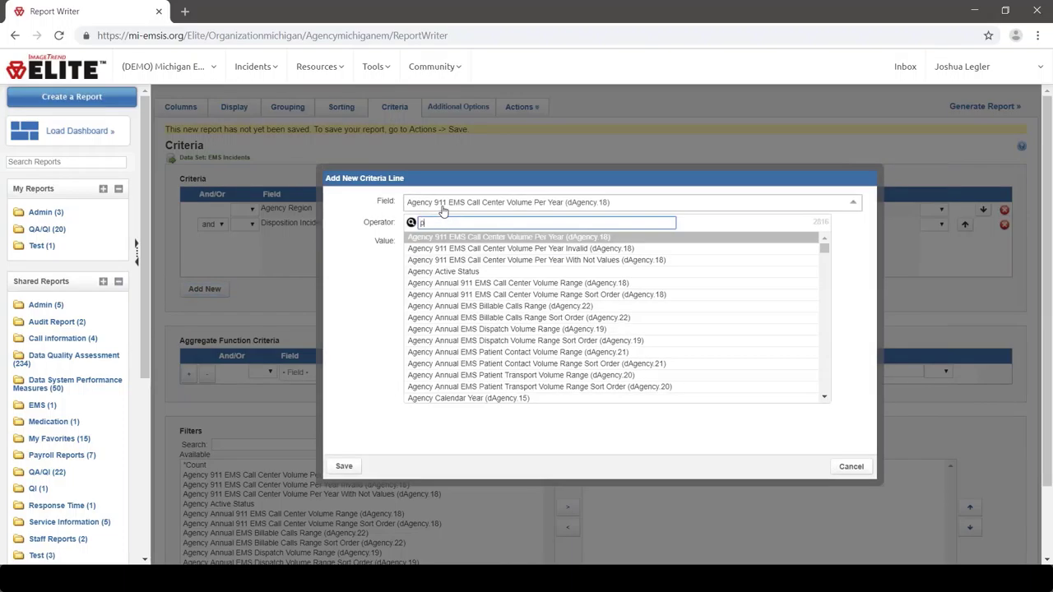
{"action": "type", "text": "primary impre"}
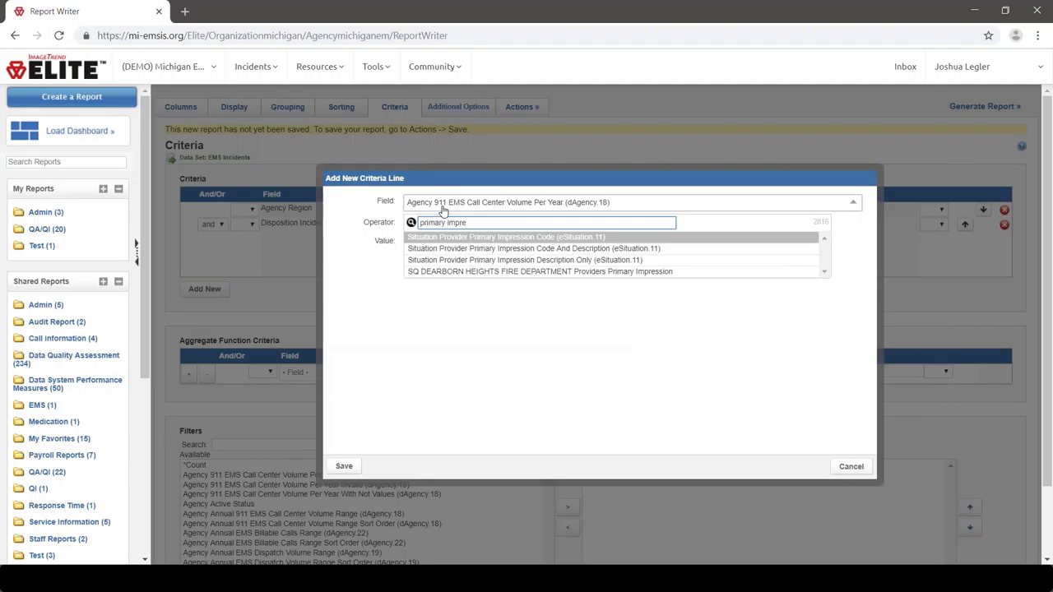
{"action": "left_click", "coordinate": [442, 260]}
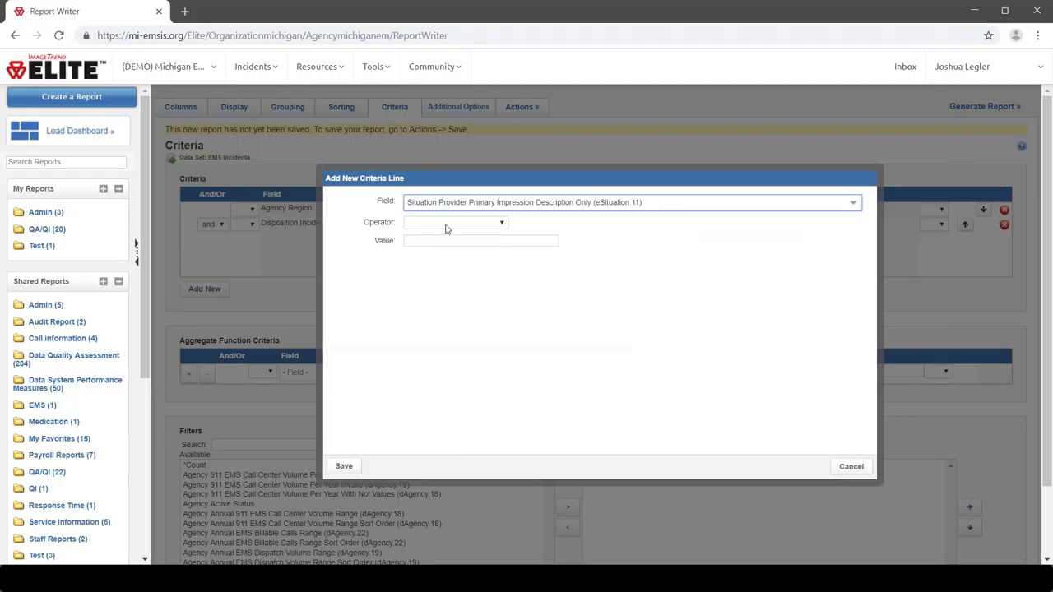
{"action": "left_click", "coordinate": [445, 226]}
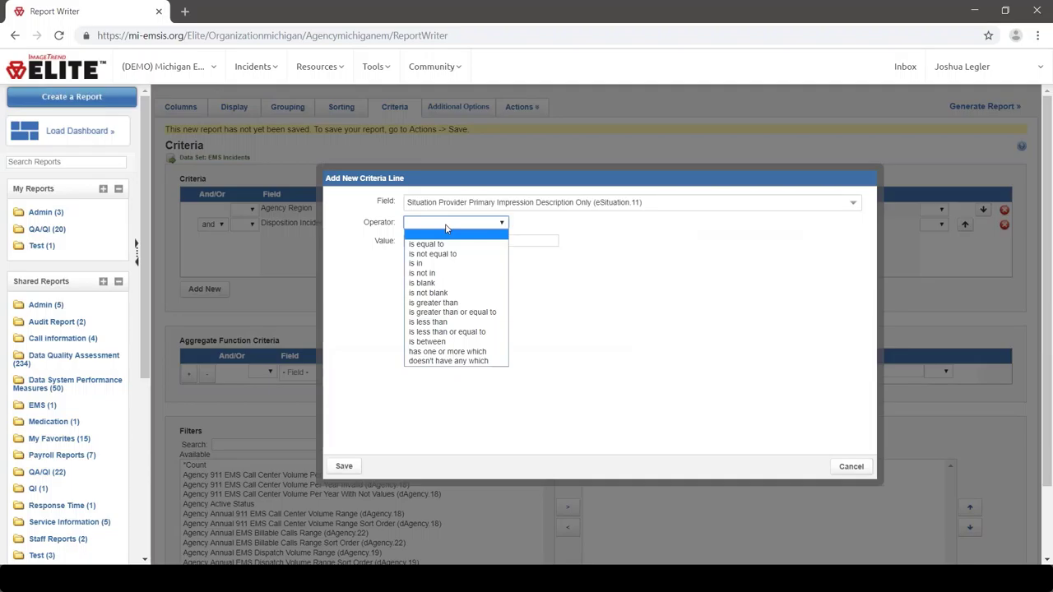
{"action": "left_click", "coordinate": [442, 273]}
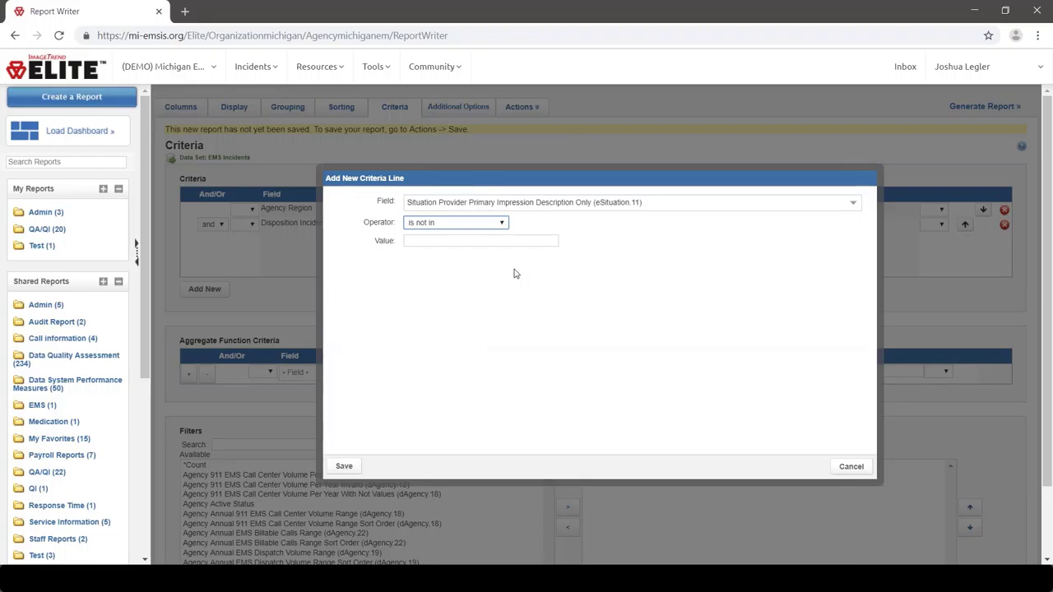
{"action": "left_click", "coordinate": [474, 223]}
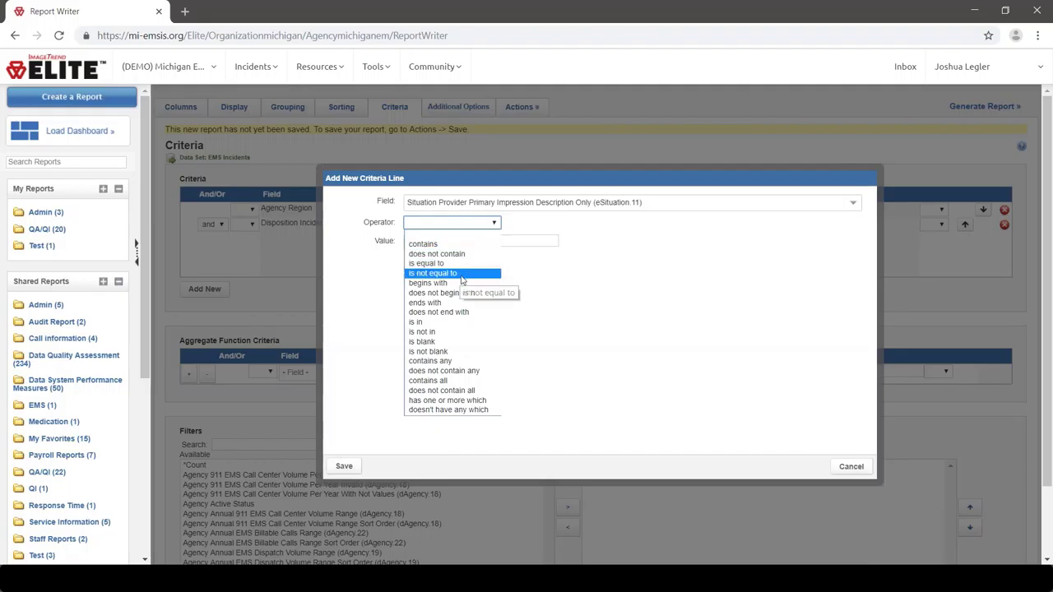
{"action": "left_click", "coordinate": [453, 331]}
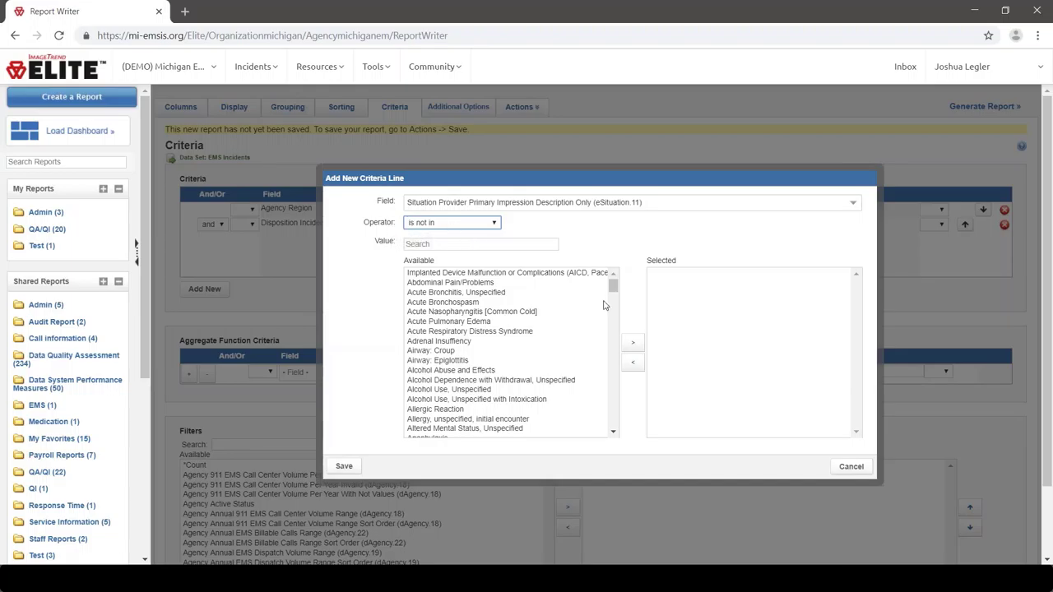
Step: Add Not Applicable and Not Recorded to the primary impression criterion's selected values and save the criteria line
{"action": "left_click_drag", "start_coordinate": [612, 288], "coordinate": [607, 366]}
{"action": "left_click", "coordinate": [438, 323]}
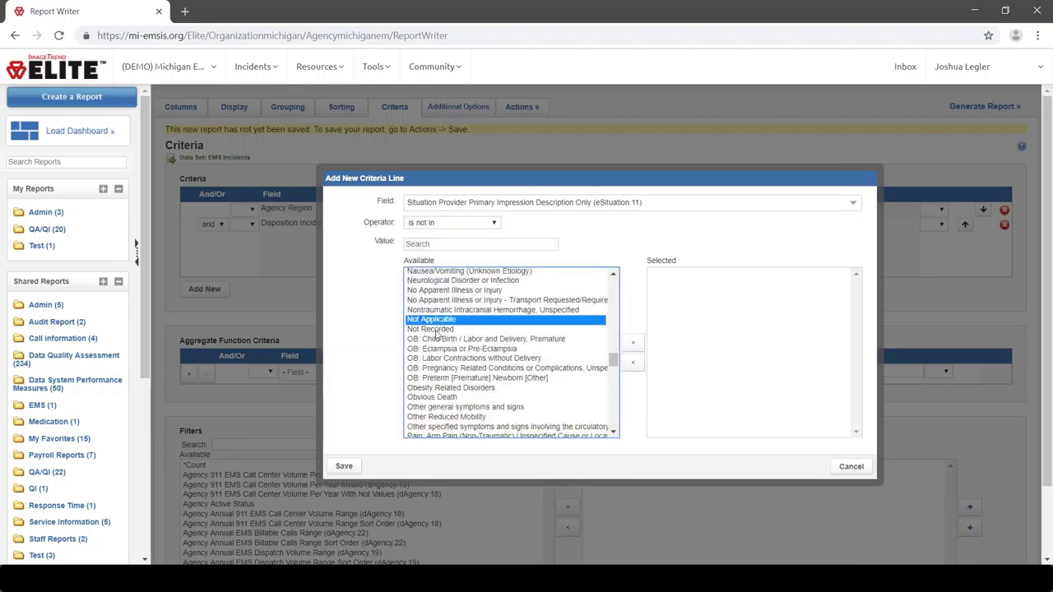
{"action": "left_click", "coordinate": [439, 330], "text": "ctrl"}
{"action": "left_click", "coordinate": [632, 343]}
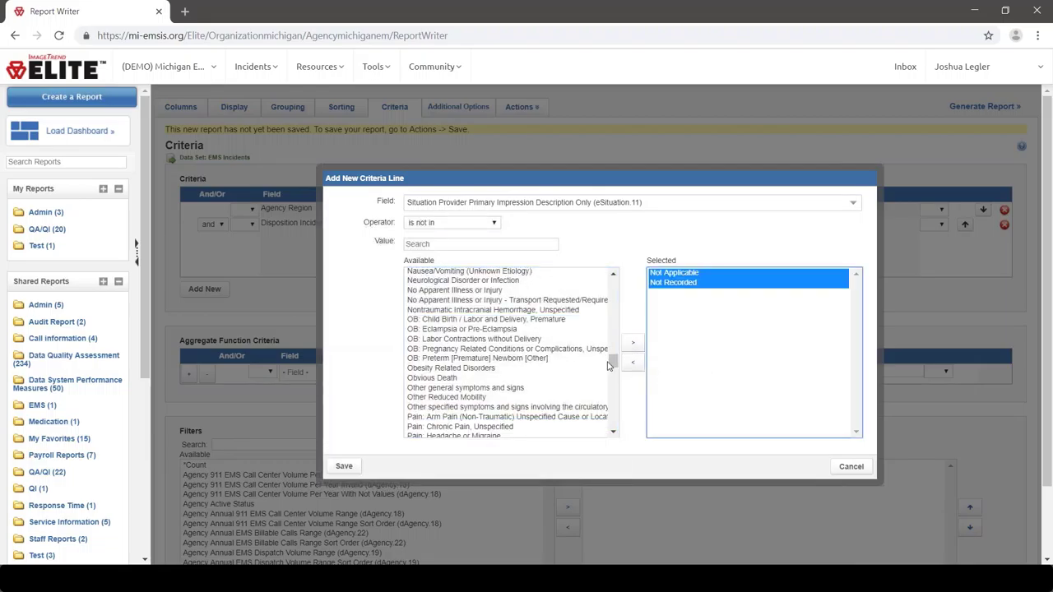
{"action": "left_click_drag", "start_coordinate": [609, 366], "coordinate": [619, 280]}
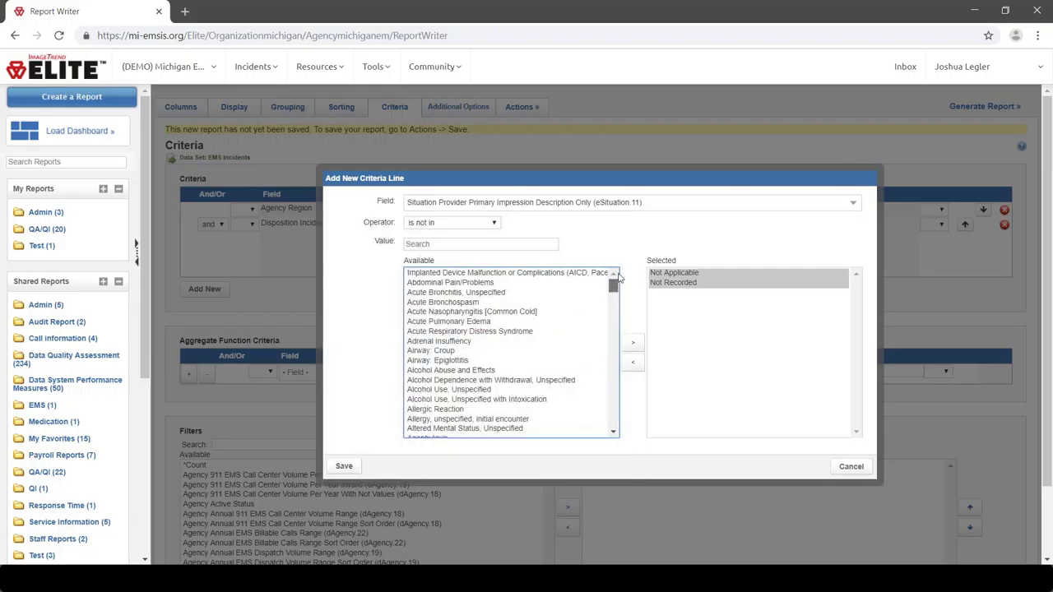
{"action": "left_click", "coordinate": [355, 466]}
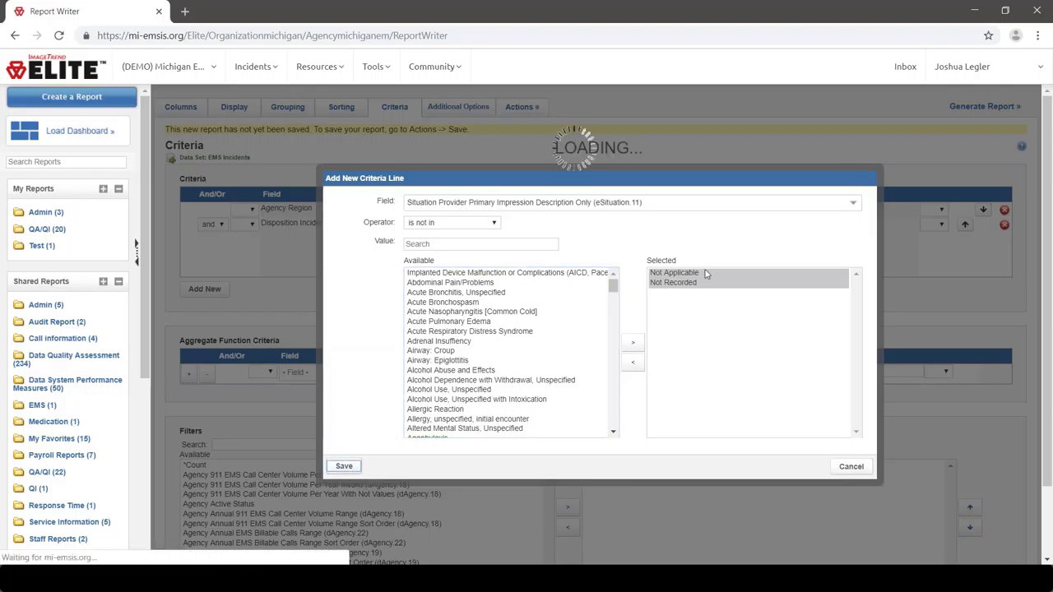
{"action": "left_click_drag", "start_coordinate": [674, 274], "coordinate": [675, 282]}
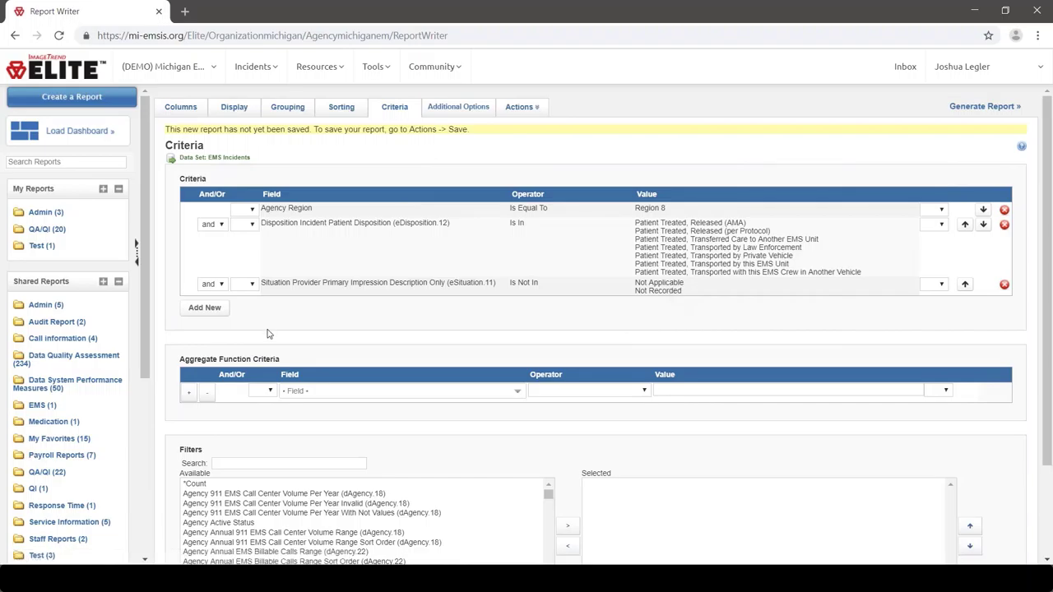
Step: Add and save a criteria line requiring that Situation Provider Primary Impression Description Only (eSituation.11) "is not blank"
{"action": "left_click", "coordinate": [217, 312]}
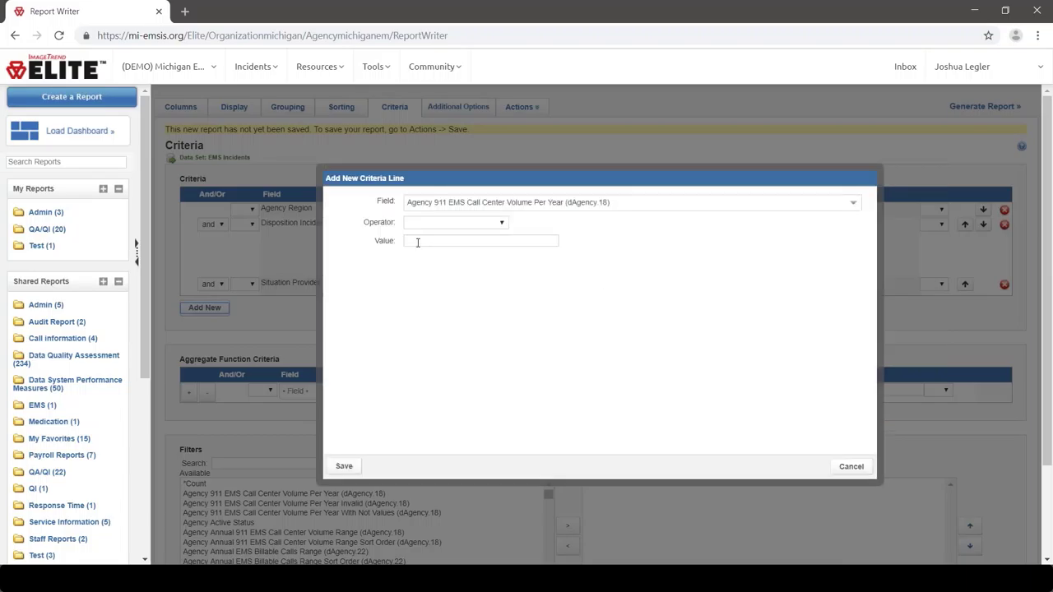
{"action": "left_click", "coordinate": [453, 206]}
{"action": "type", "text": "p"}
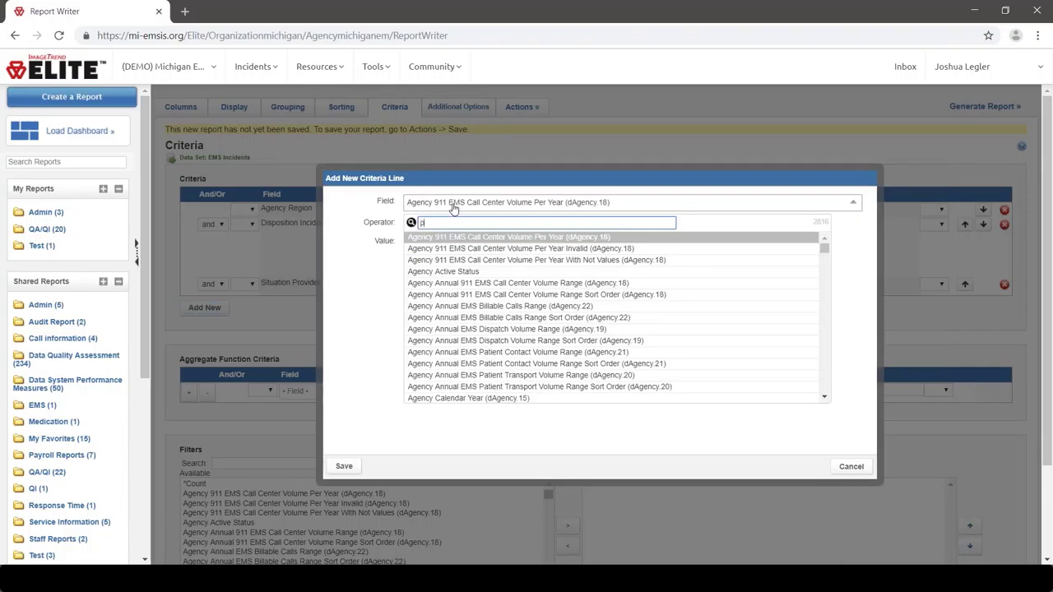
{"action": "type", "text": "rimary impr"}
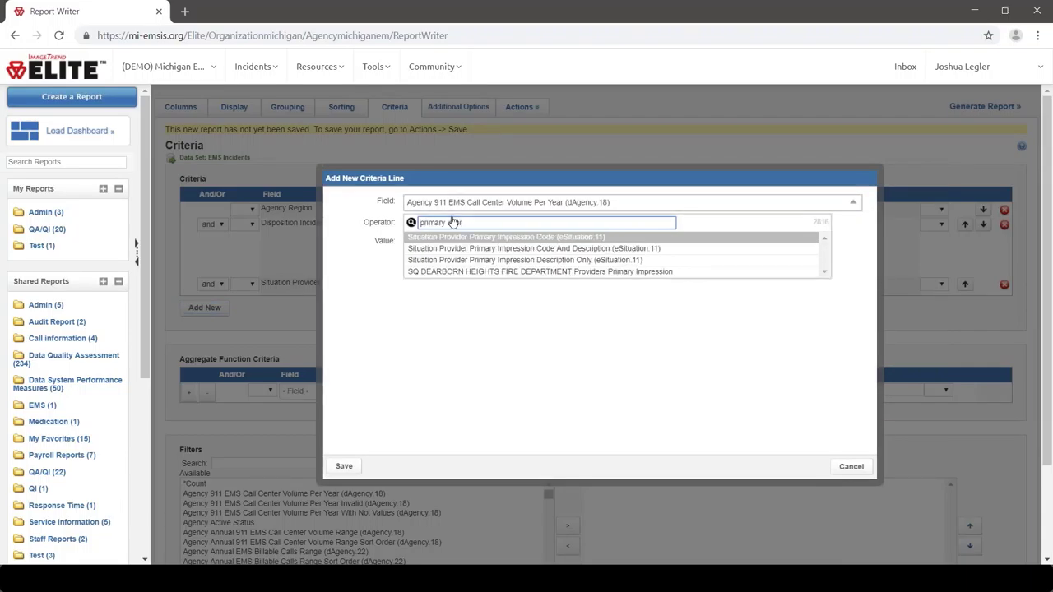
{"action": "left_click", "coordinate": [458, 261]}
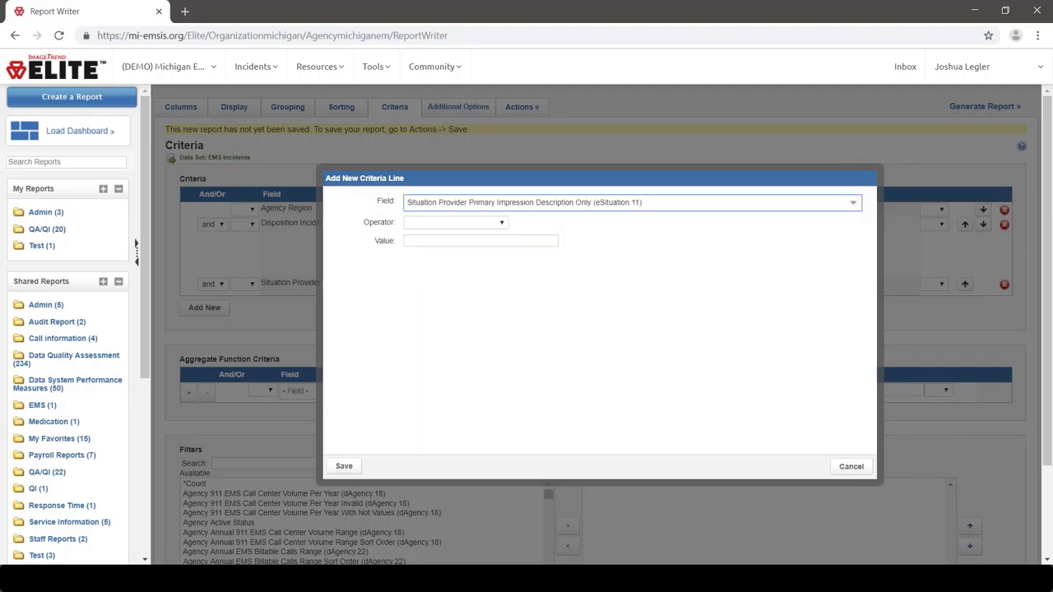
{"action": "left_click", "coordinate": [462, 225]}
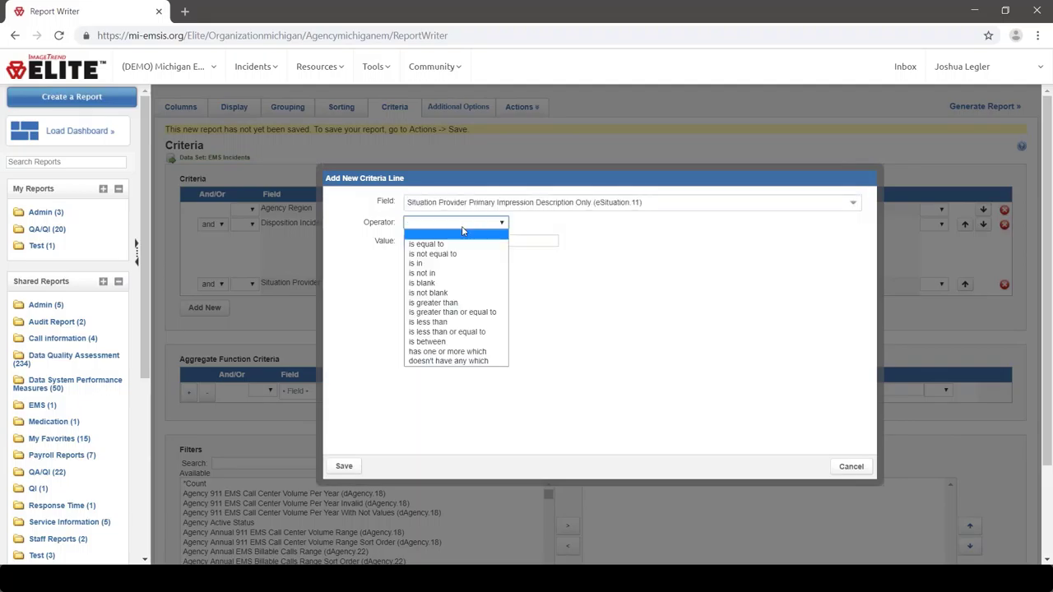
{"action": "left_click", "coordinate": [454, 293]}
{"action": "left_click", "coordinate": [352, 467]}
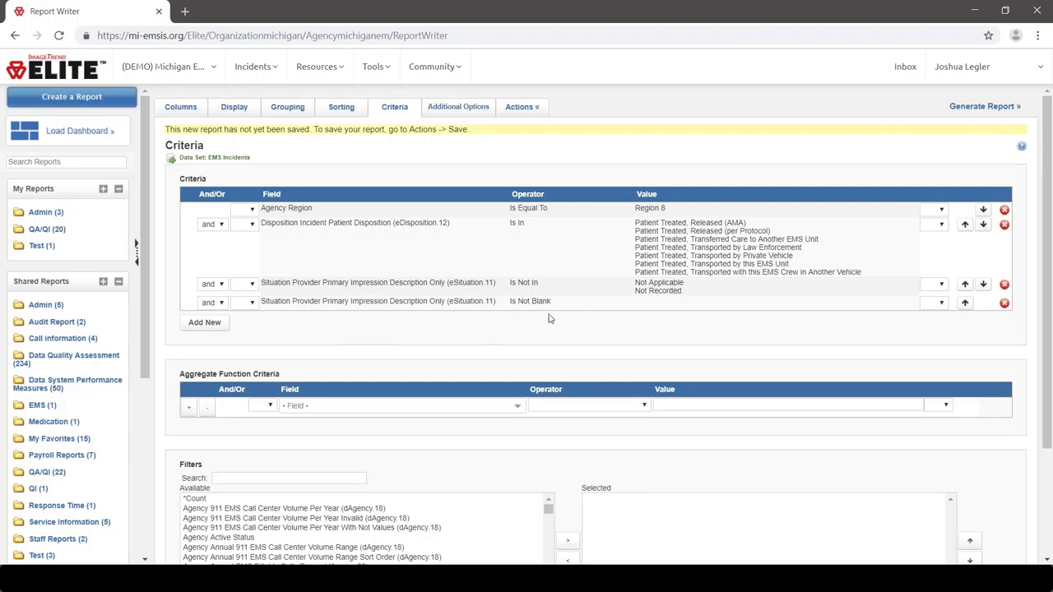
Step: Regenerate the report with the primary impression exclusions and look through its rows down to the total and report criteria
{"action": "left_click", "coordinate": [1005, 108]}
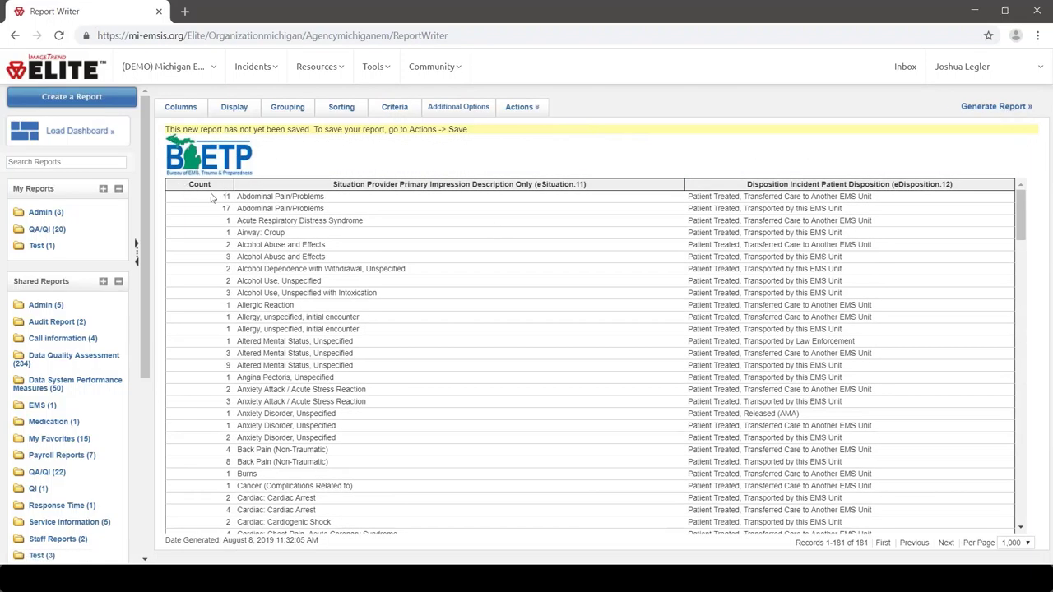
{"action": "left_click_drag", "start_coordinate": [1022, 221], "coordinate": [1016, 333]}
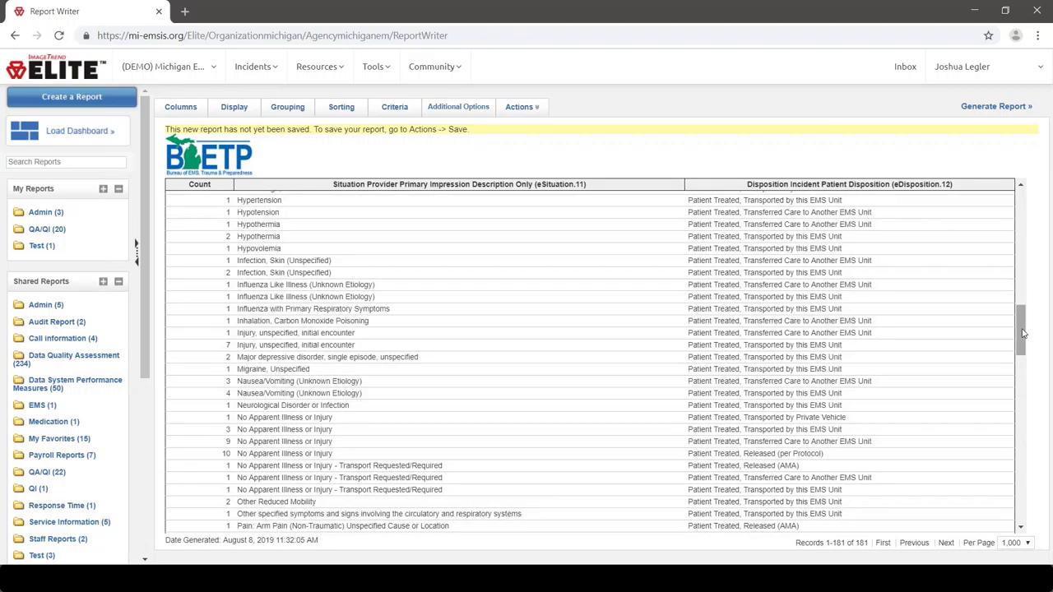
{"action": "left_click_drag", "start_coordinate": [1022, 329], "coordinate": [1005, 508]}
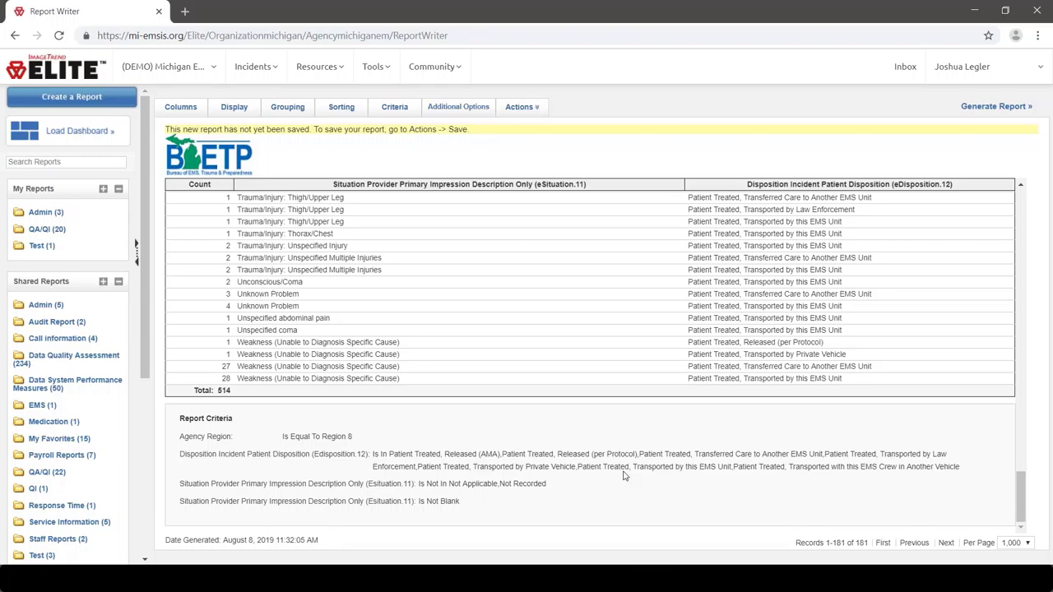
Step: Switch to the PowerPoint slide show and advance to the Incorrect Data slide
{"action": "key", "text": "alt+Tab"}
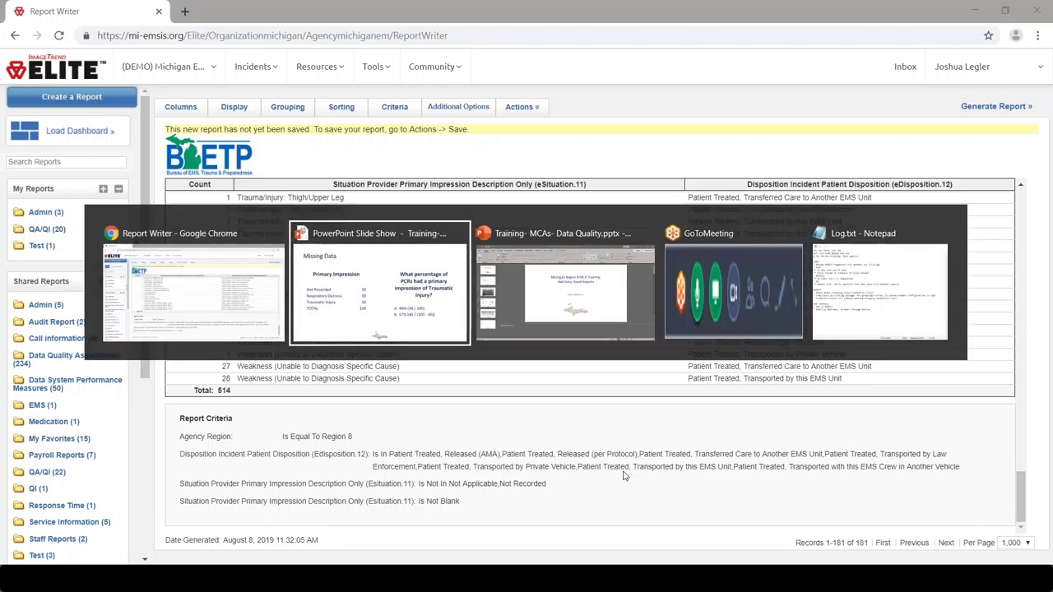
{"action": "key", "text": "Right"}
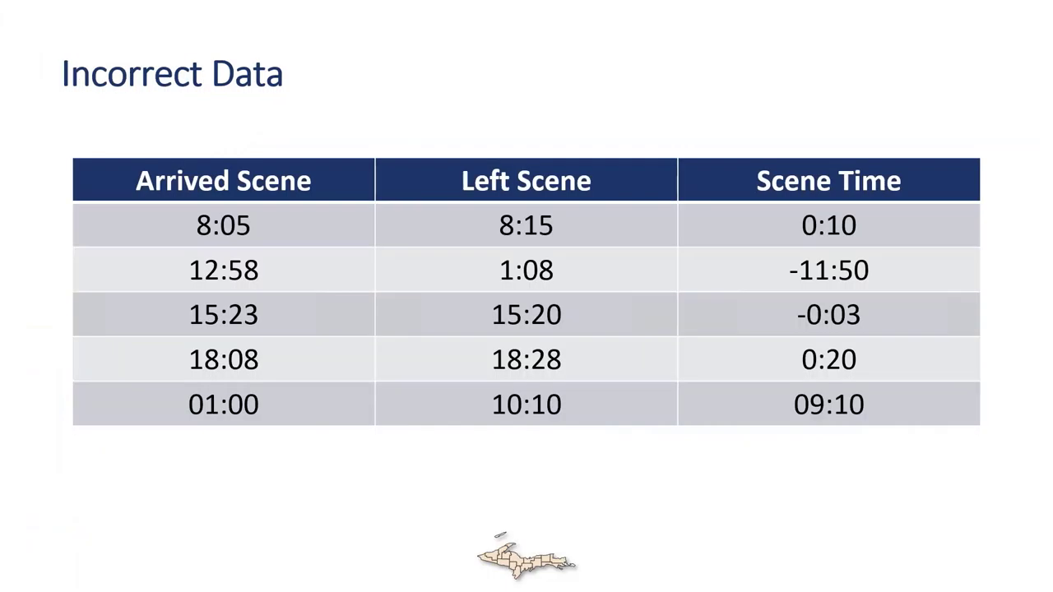
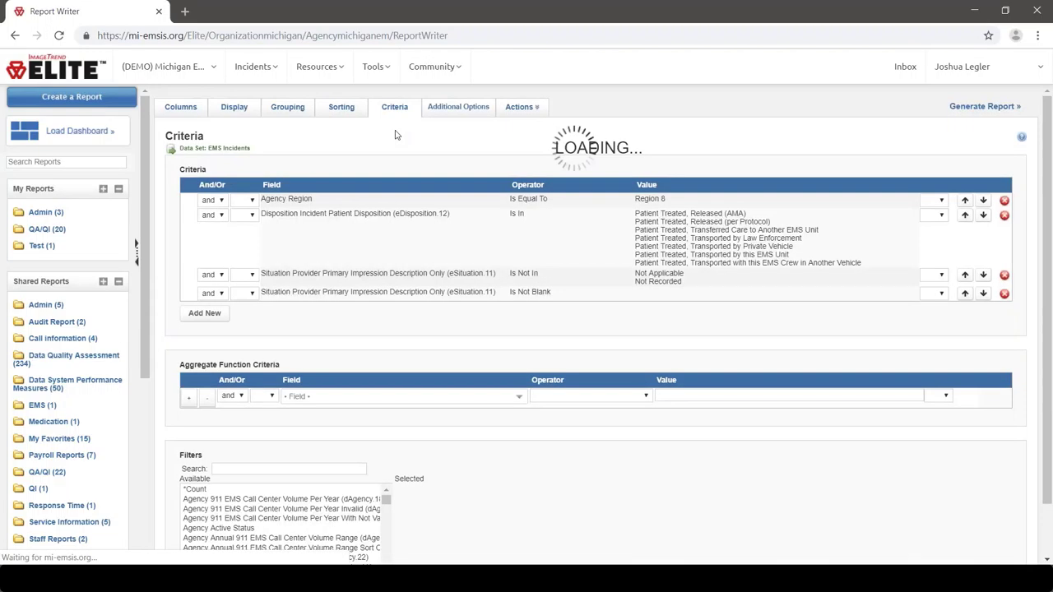
Step: Delete the incident patient disposition "is in" criteria line and the primary impression "is not in" criteria line
{"action": "left_click", "coordinate": [1003, 225]}
{"action": "left_click", "coordinate": [599, 116]}
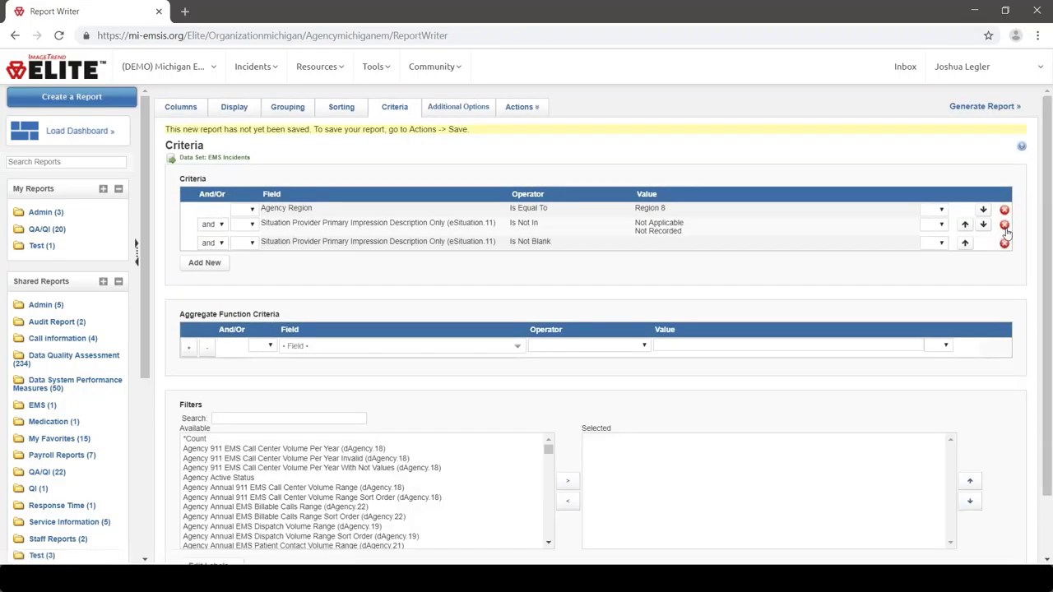
{"action": "left_click", "coordinate": [1005, 243]}
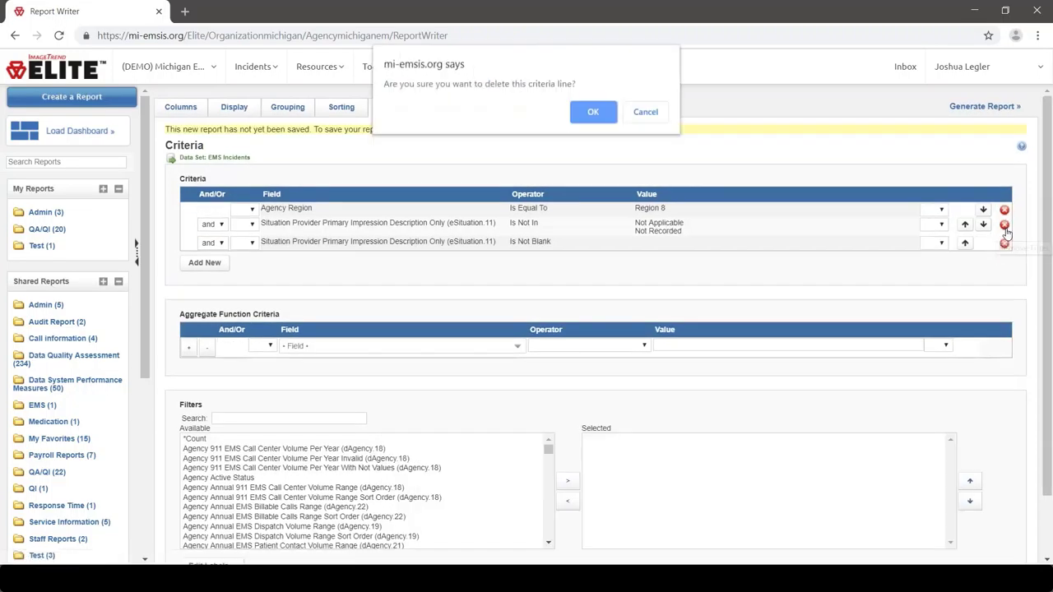
{"action": "left_click", "coordinate": [595, 114]}
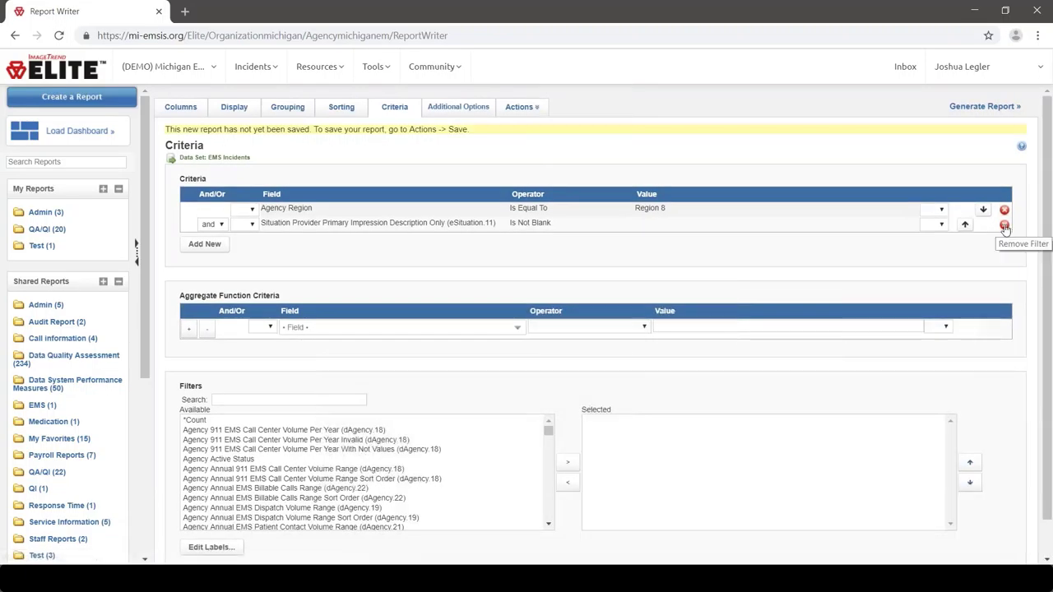
Step: Delete the primary impression "Is Not Blank" criteria line and remove Situation Provider Primary Impression Description Only (eSituation.11) from the sorting columns
{"action": "left_click", "coordinate": [1004, 225]}
{"action": "left_click", "coordinate": [595, 113]}
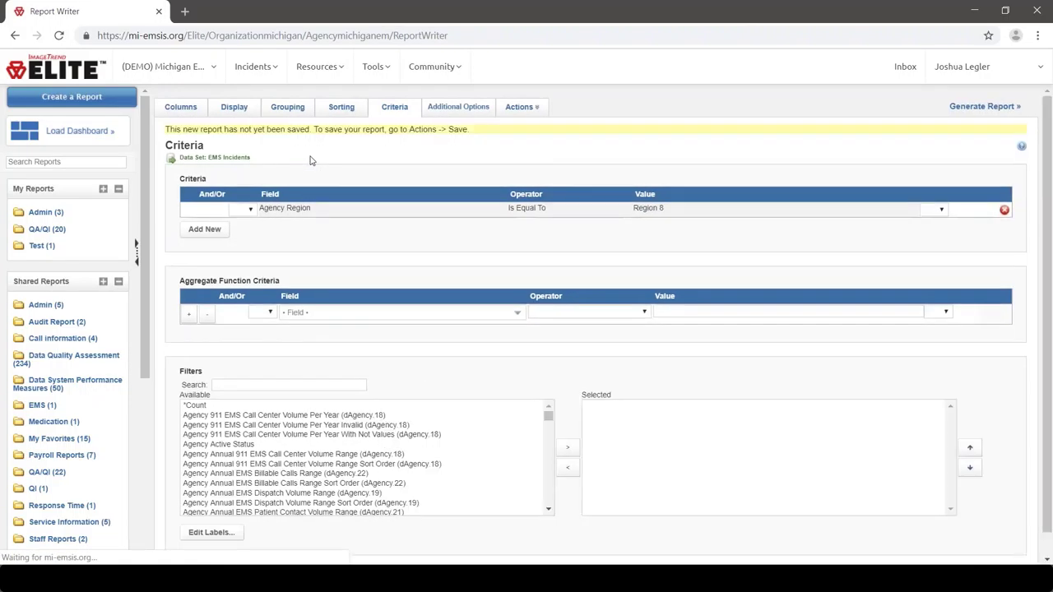
{"action": "left_click", "coordinate": [321, 113]}
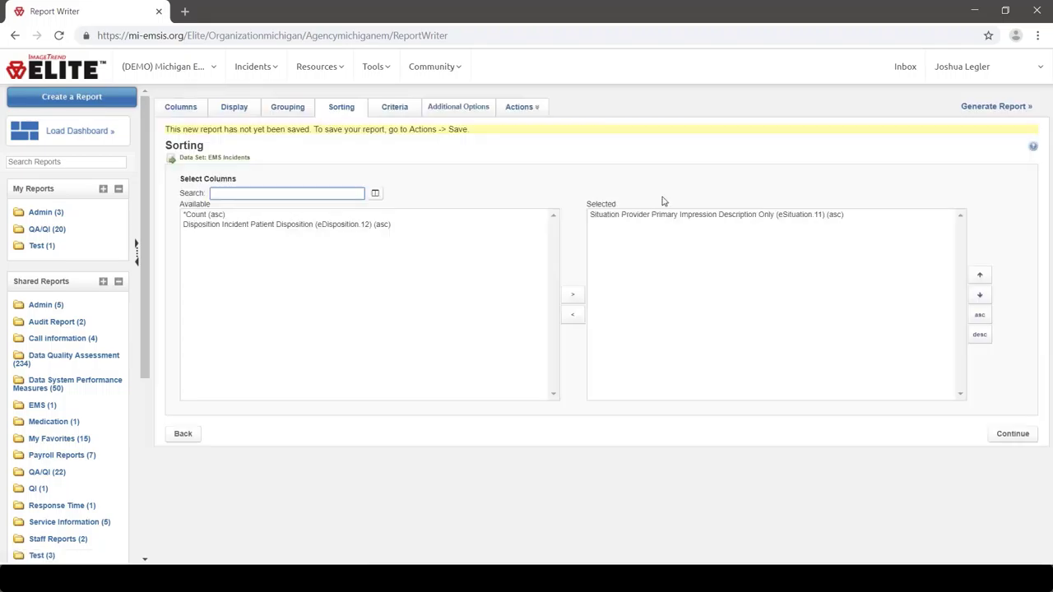
{"action": "double_click", "coordinate": [658, 219]}
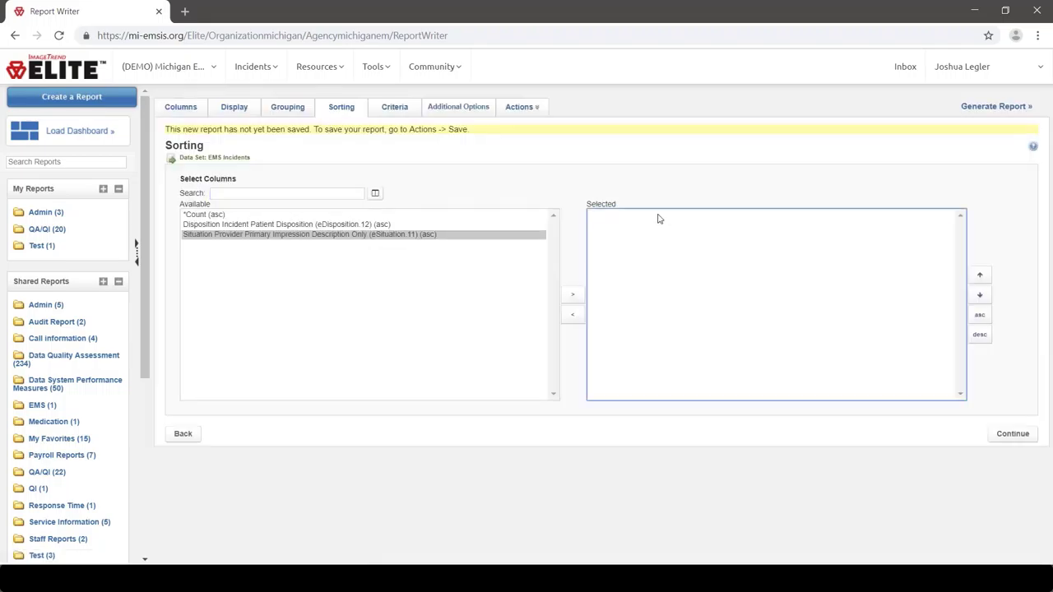
Step: Clear the report's selected columns by deleting the custom Count column and removing the primary impression and incident patient disposition columns
{"action": "left_click", "coordinate": [181, 109]}
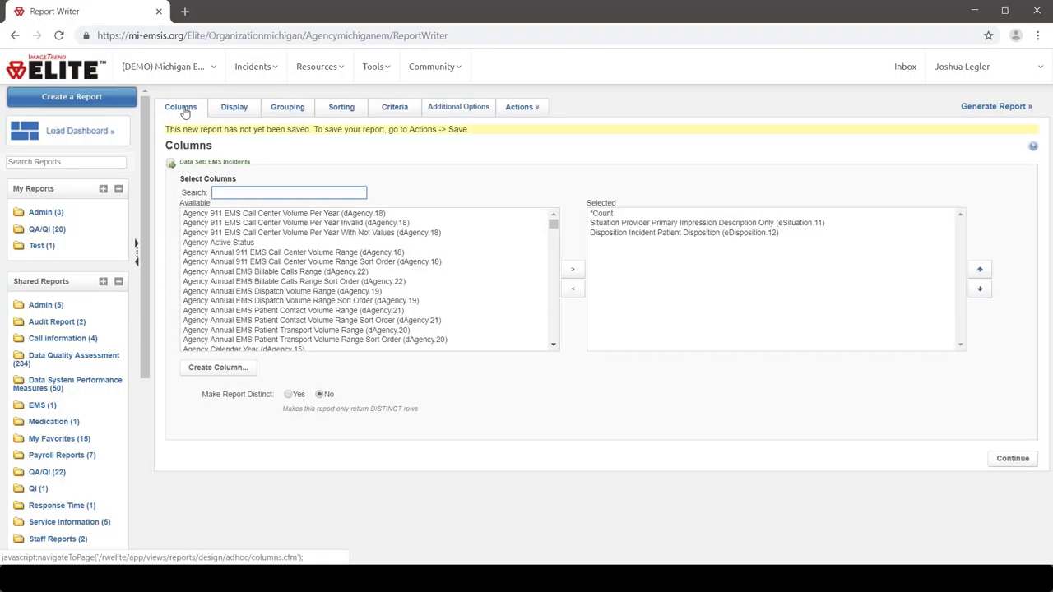
{"action": "left_click", "coordinate": [607, 214]}
{"action": "left_click", "coordinate": [367, 368]}
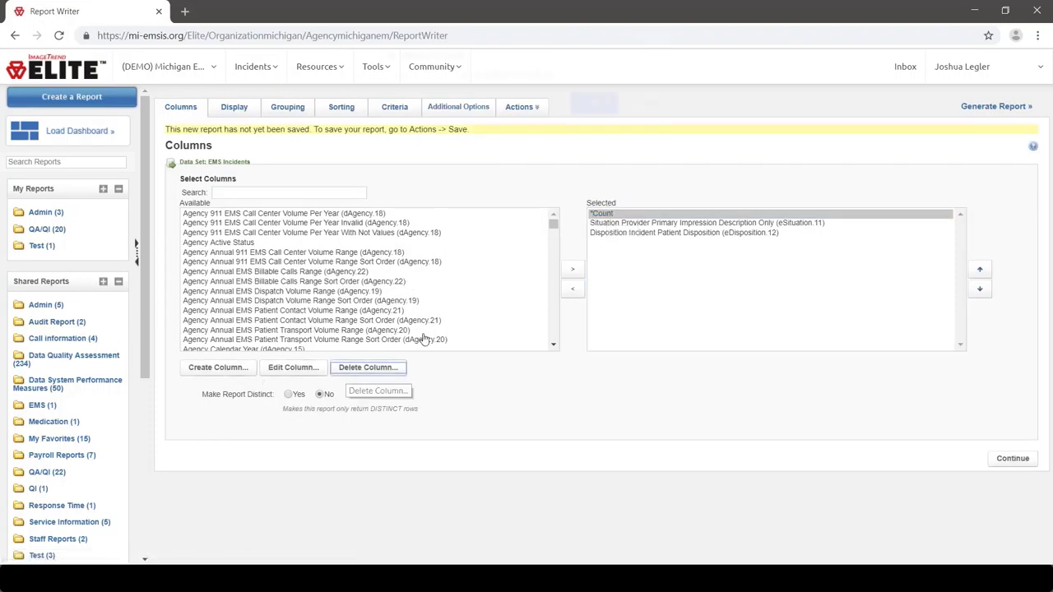
{"action": "left_click", "coordinate": [592, 114]}
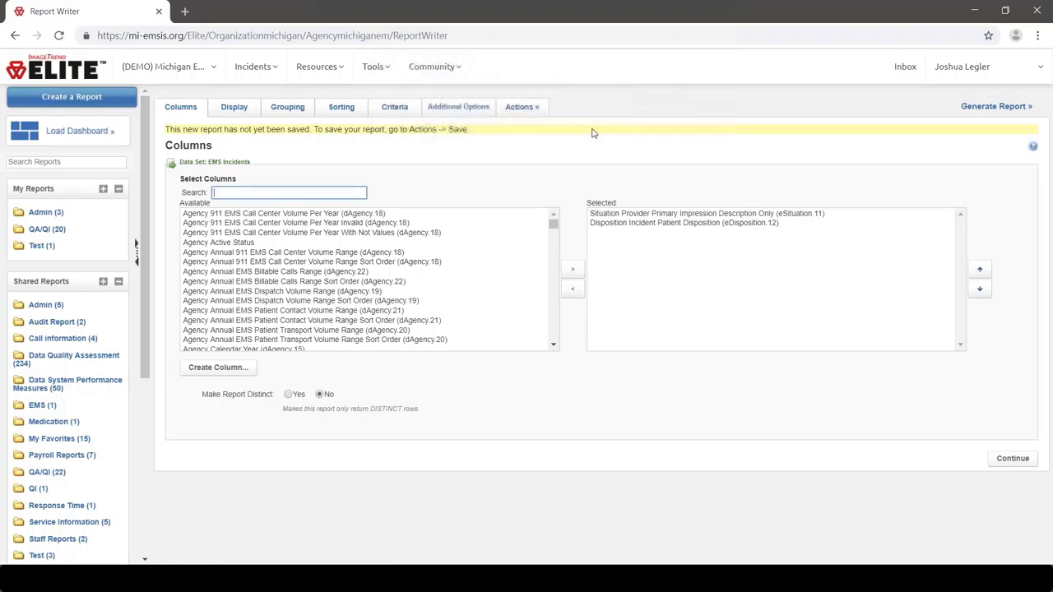
{"action": "left_click", "coordinate": [630, 215]}
{"action": "left_click", "coordinate": [628, 223], "text": "shift"}
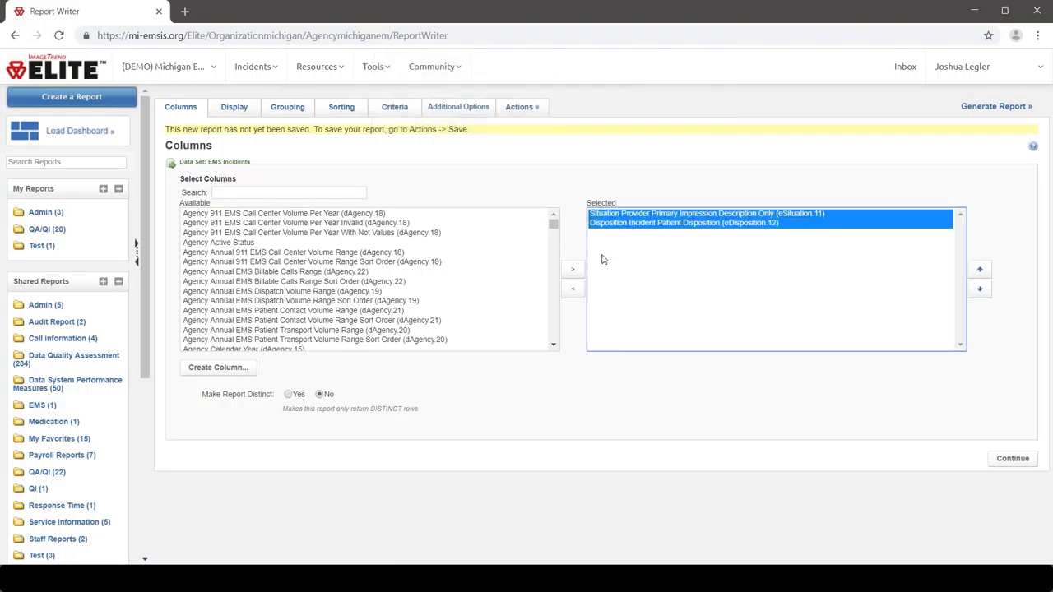
{"action": "left_click", "coordinate": [573, 289]}
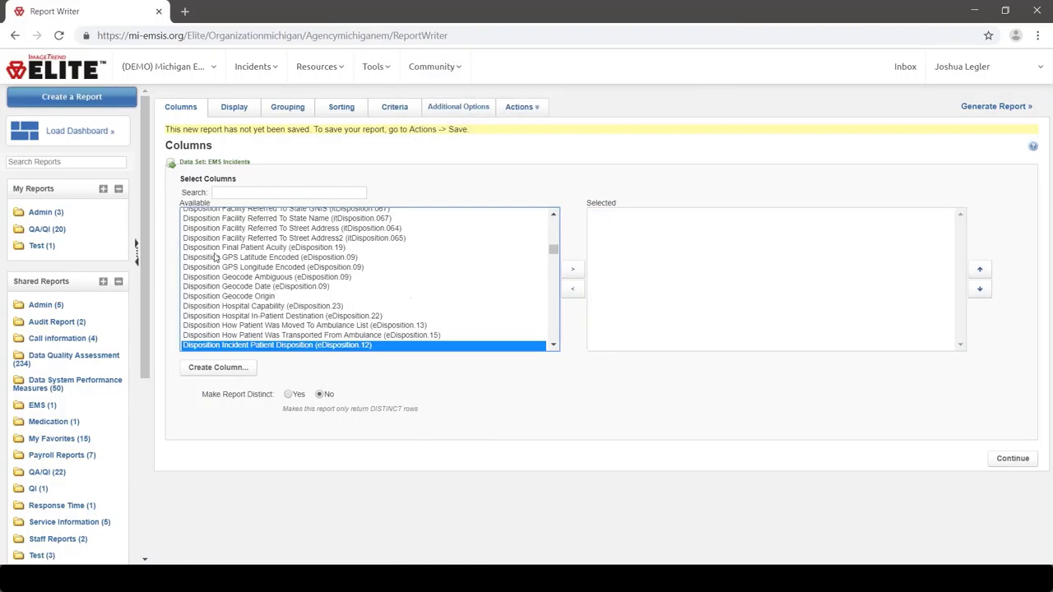
Step: Create an Average column named "Avg Scene Time" from Incident Unit Arrived On Scene To Unit Left Scene In Minutes and generate the report
{"action": "left_click", "coordinate": [243, 194]}
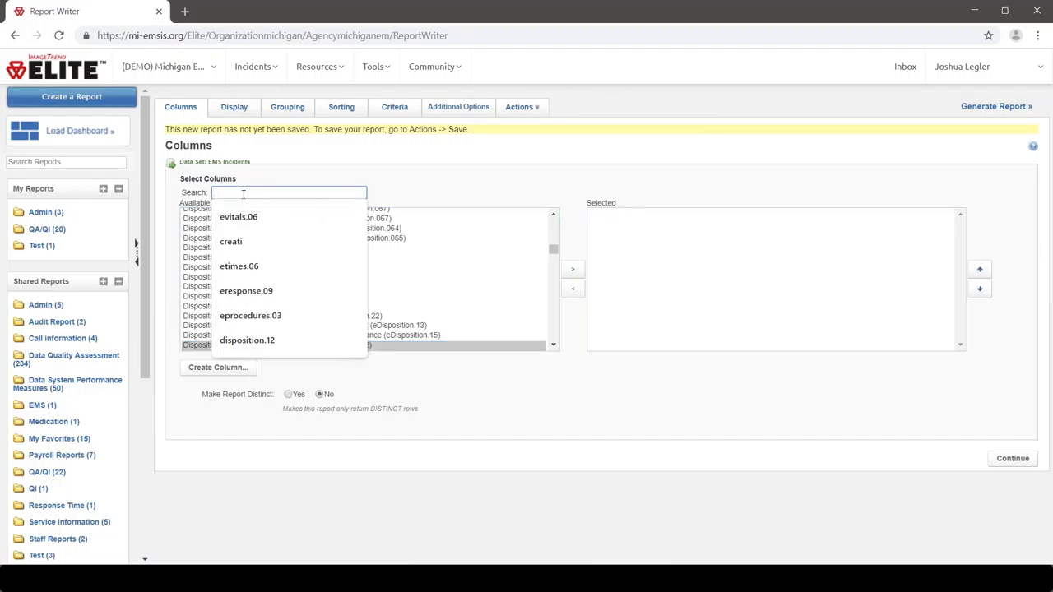
{"action": "left_click", "coordinate": [198, 367]}
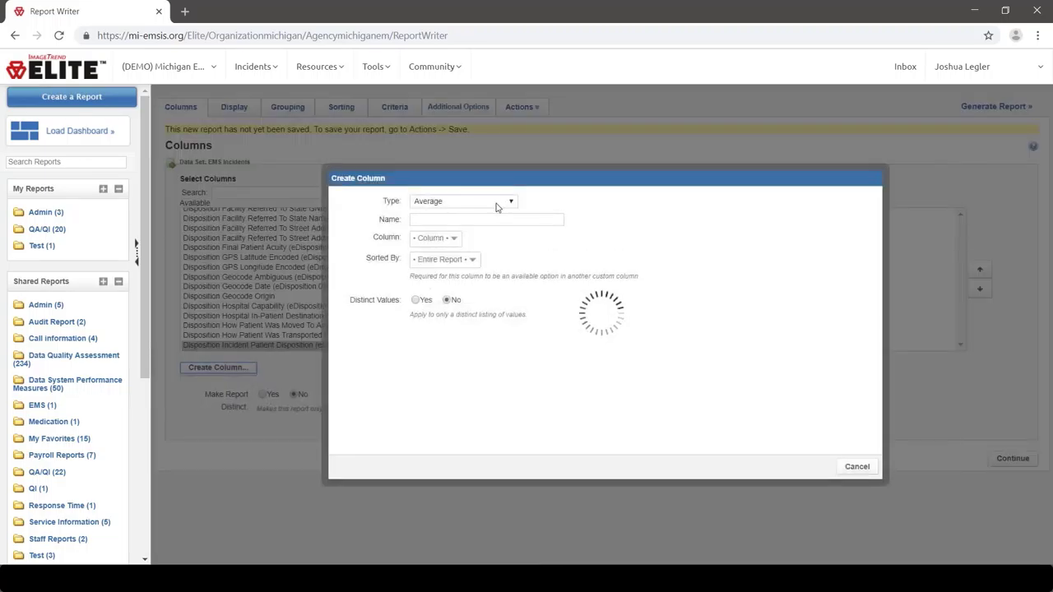
{"action": "left_click", "coordinate": [473, 219]}
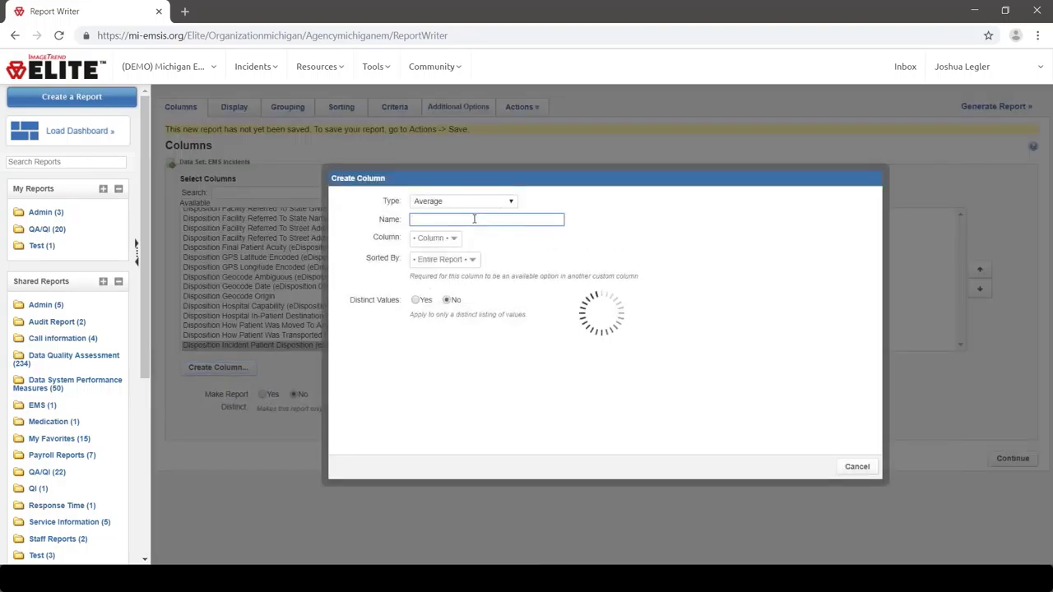
{"action": "type", "text": "Avg Scene "}
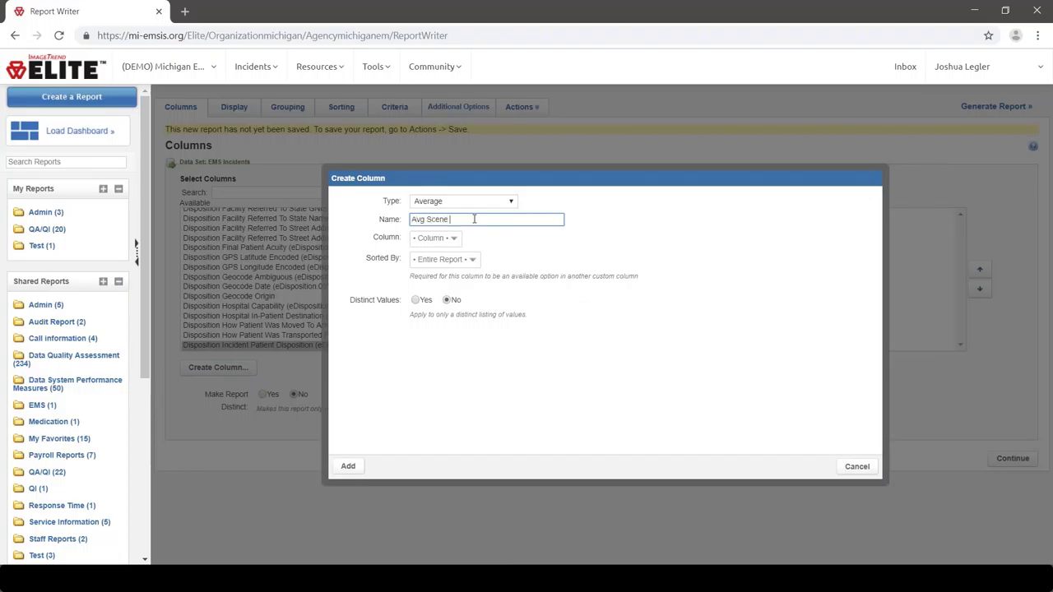
{"action": "type", "text": "Time"}
{"action": "left_click", "coordinate": [439, 239]}
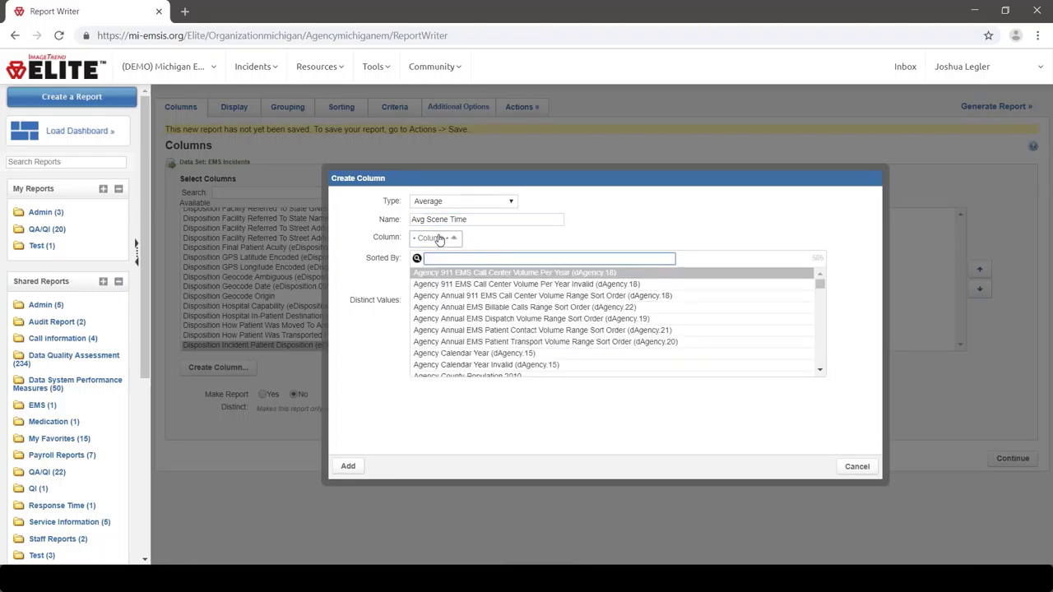
{"action": "type", "text": "on scene"}
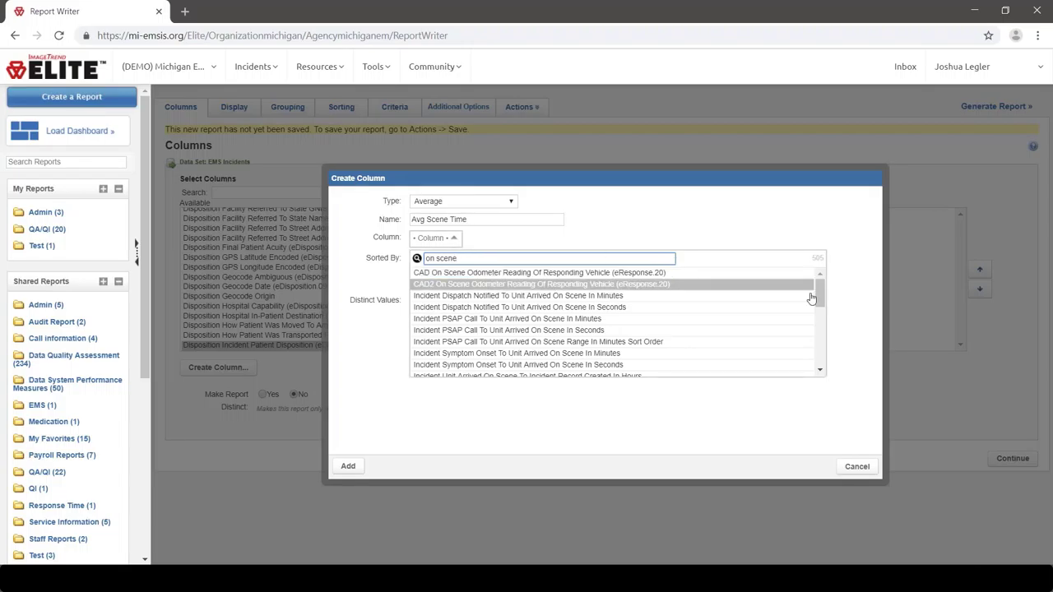
{"action": "left_click_drag", "start_coordinate": [819, 301], "coordinate": [818, 328]}
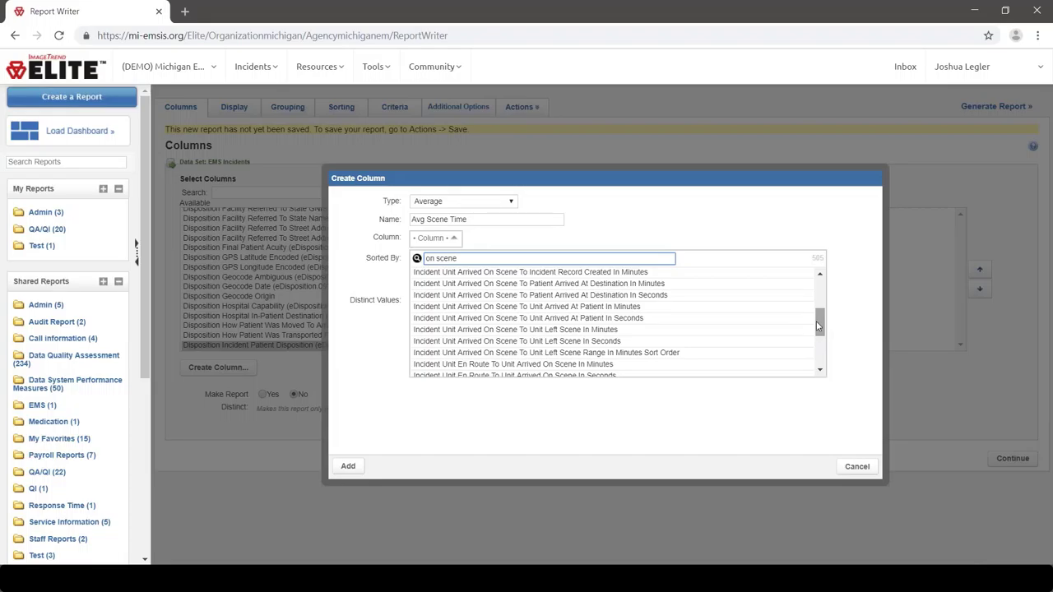
{"action": "left_click", "coordinate": [713, 330]}
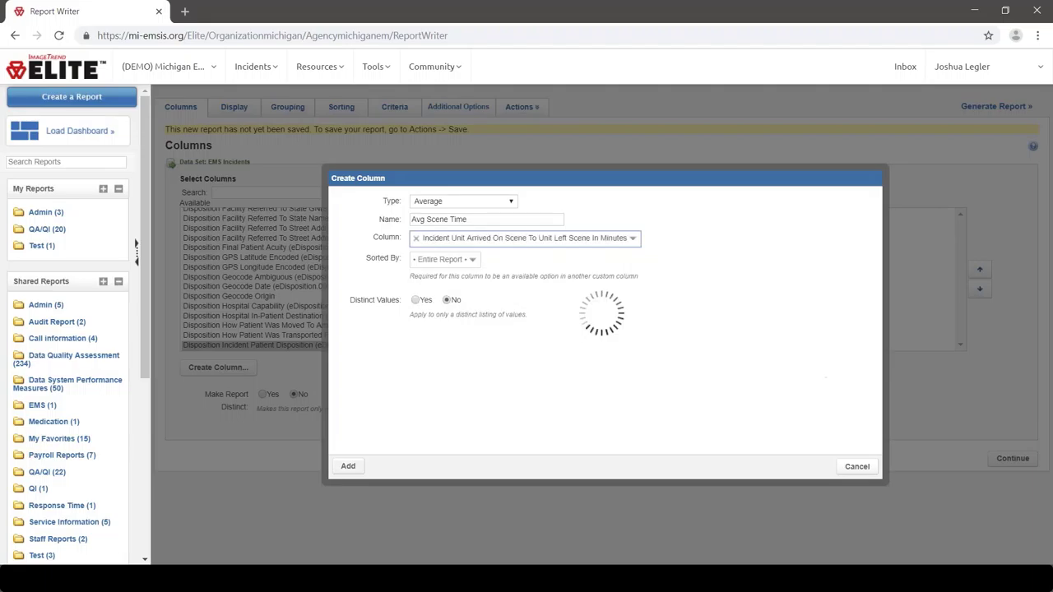
{"action": "left_click", "coordinate": [345, 467]}
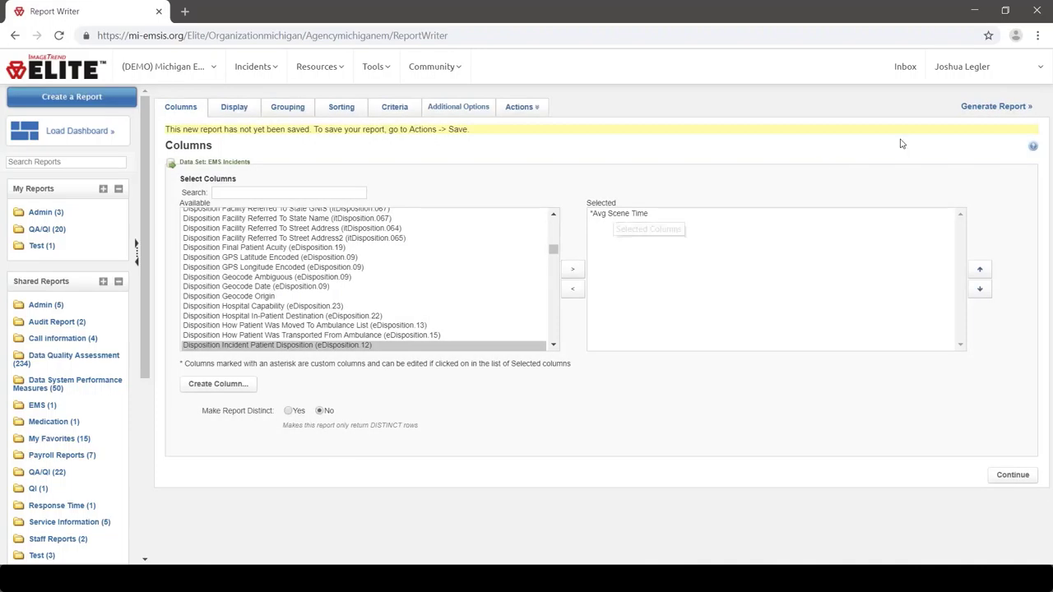
{"action": "left_click", "coordinate": [978, 109]}
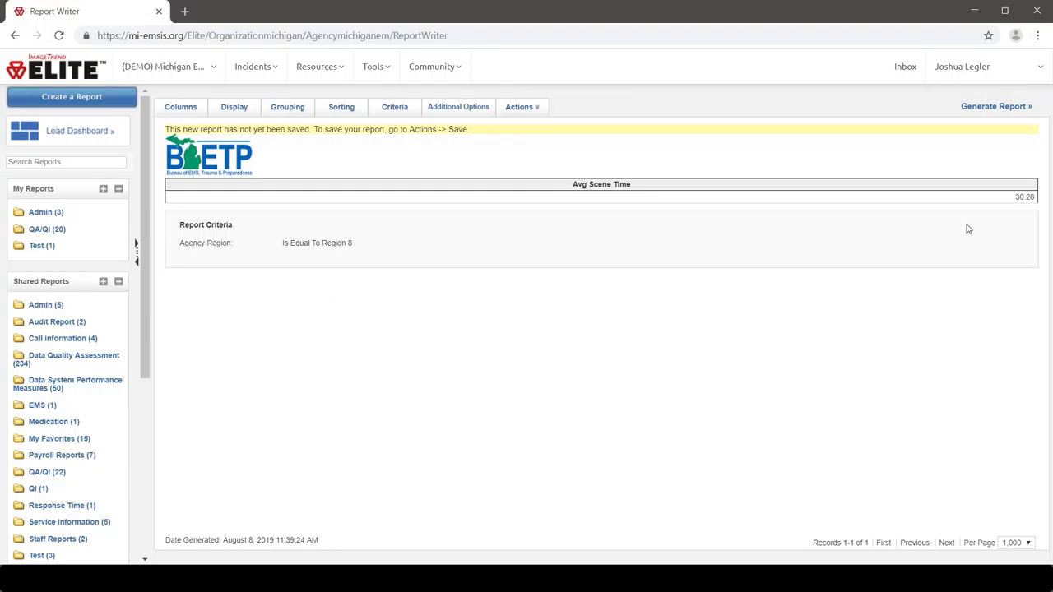
Step: Search the report columns for "on scene" and add Incident Unit Arrived On Scene To Unit Left Scene In Minutes
{"action": "left_click", "coordinate": [189, 118]}
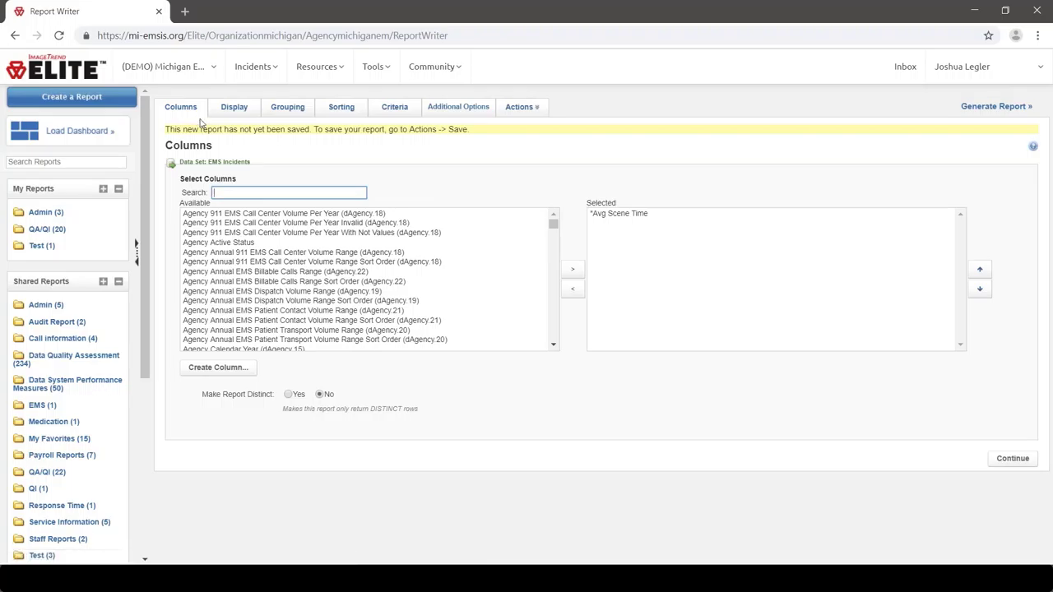
{"action": "left_click", "coordinate": [249, 194]}
{"action": "type", "text": "on scene"}
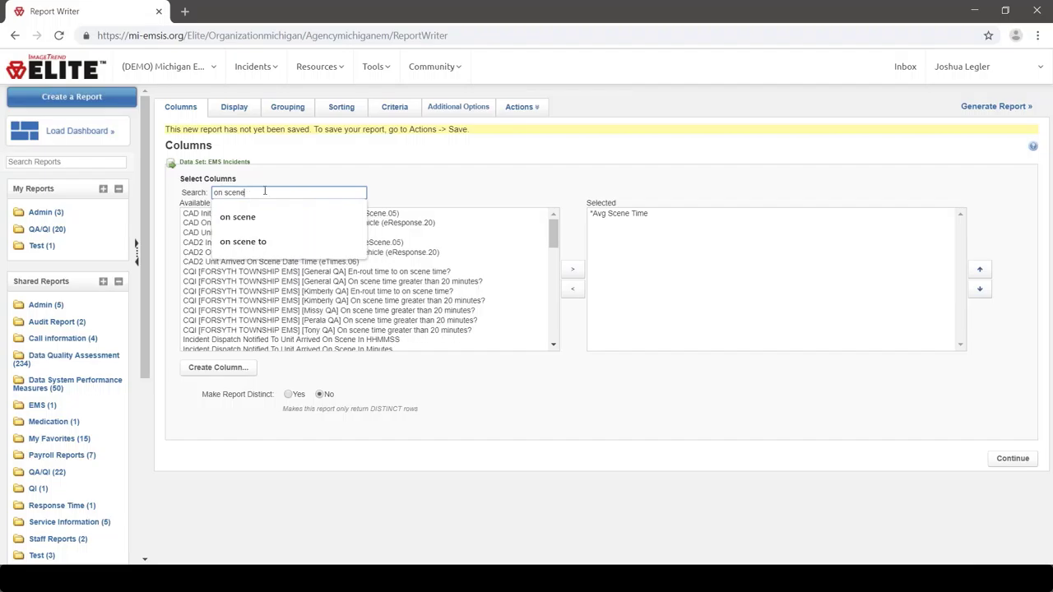
{"action": "left_click", "coordinate": [439, 194]}
{"action": "left_click_drag", "start_coordinate": [552, 240], "coordinate": [549, 291]}
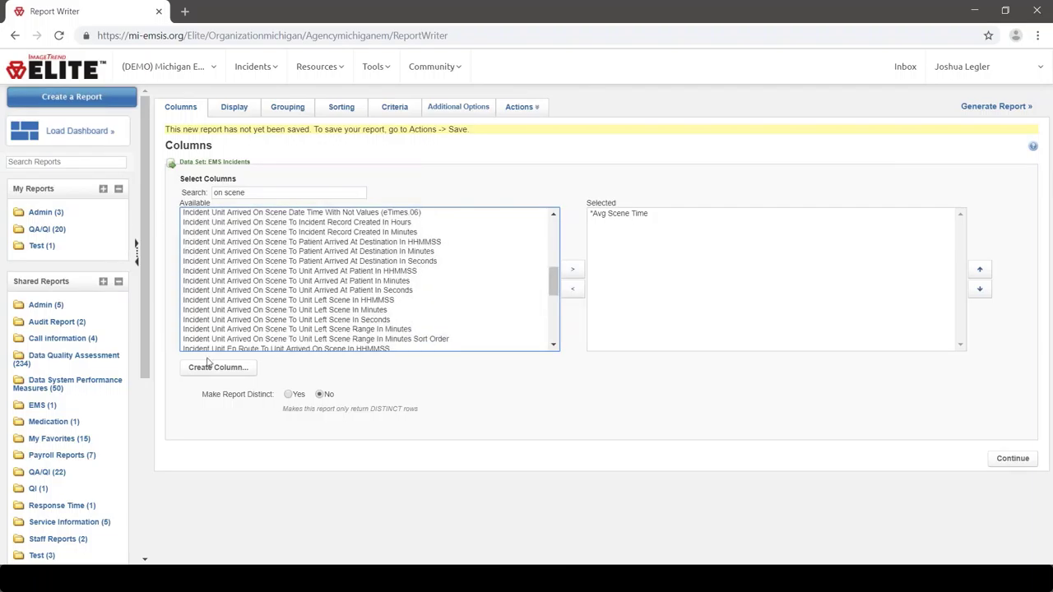
{"action": "left_click", "coordinate": [247, 310]}
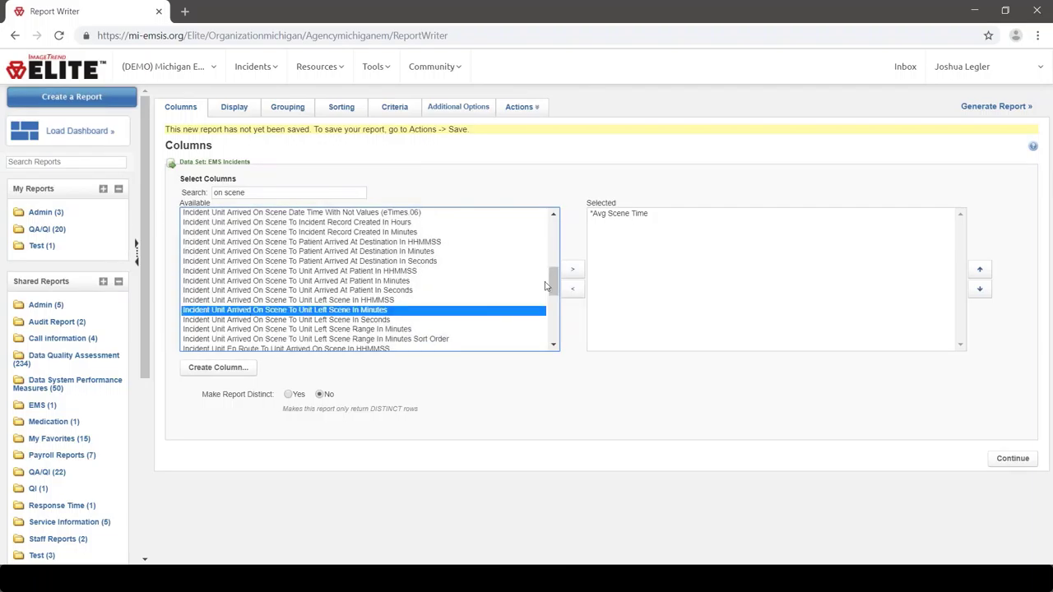
{"action": "left_click", "coordinate": [570, 275]}
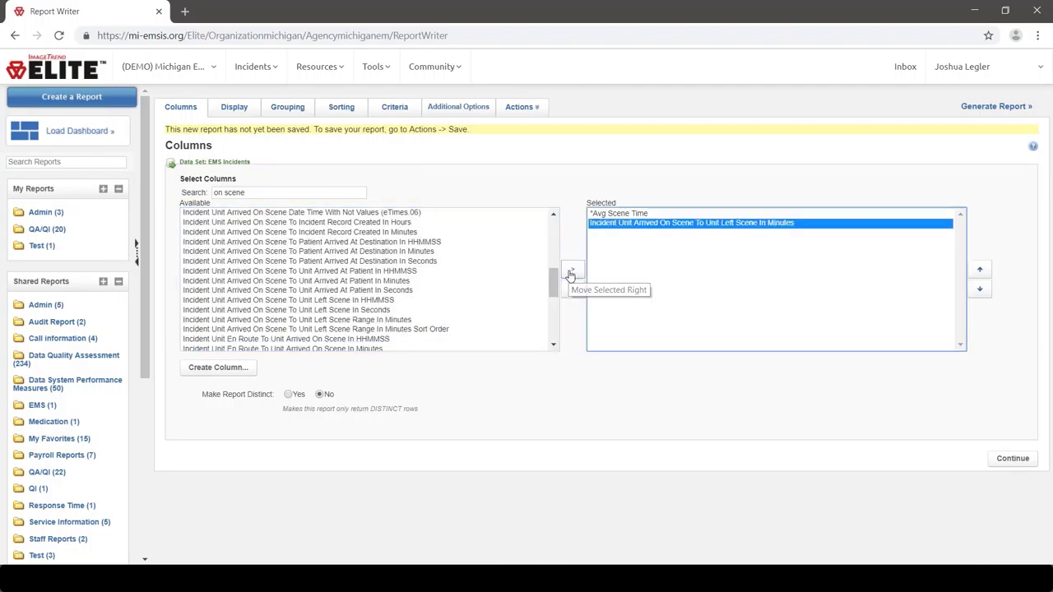
Step: Delete the custom Avg Scene Time column from the selected columns
{"action": "left_click", "coordinate": [620, 215]}
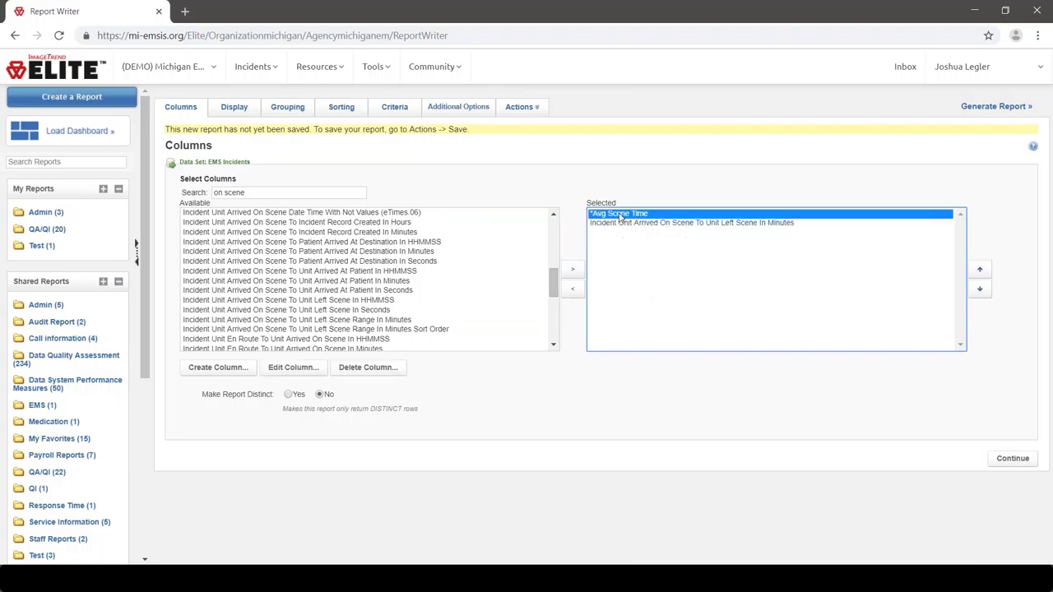
{"action": "left_click", "coordinate": [351, 376]}
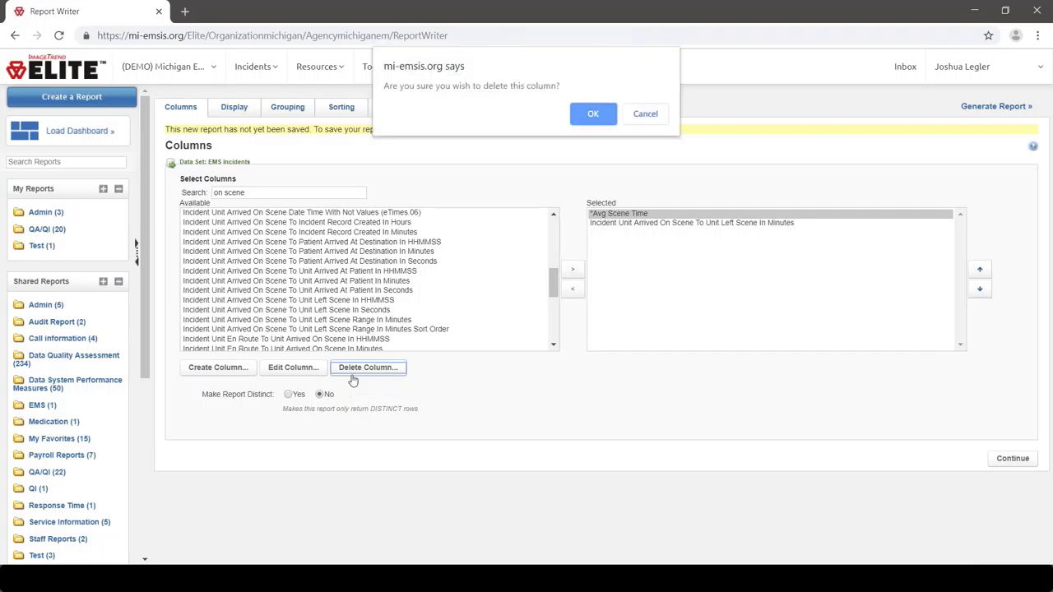
{"action": "left_click", "coordinate": [592, 120]}
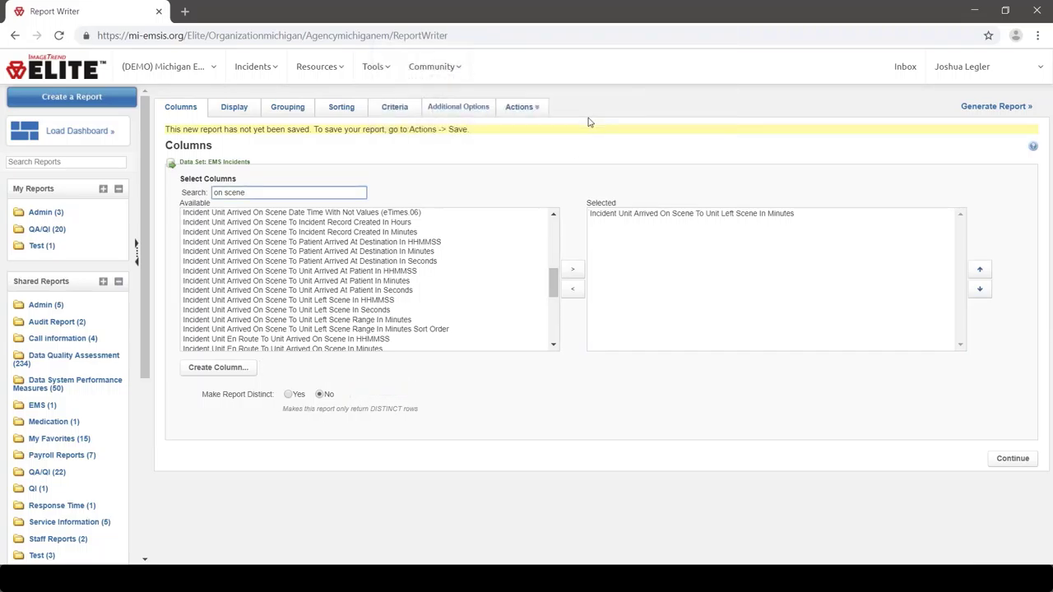
Step: Sort the report by Incident Unit Arrived On Scene To Unit Left Scene In Minutes in ascending order
{"action": "left_click", "coordinate": [346, 113]}
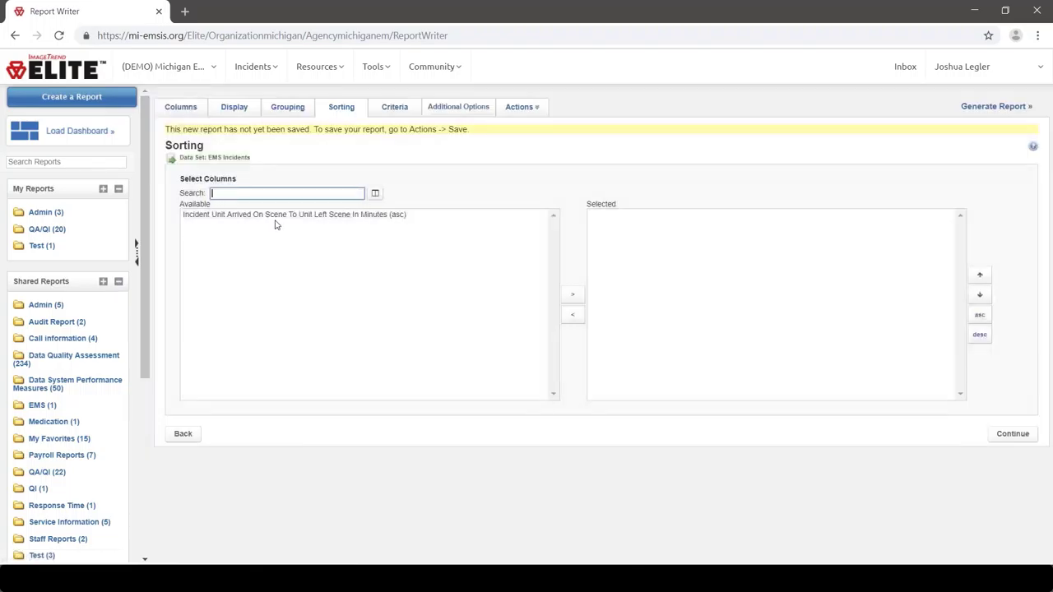
{"action": "left_click", "coordinate": [288, 217]}
{"action": "left_click", "coordinate": [572, 294]}
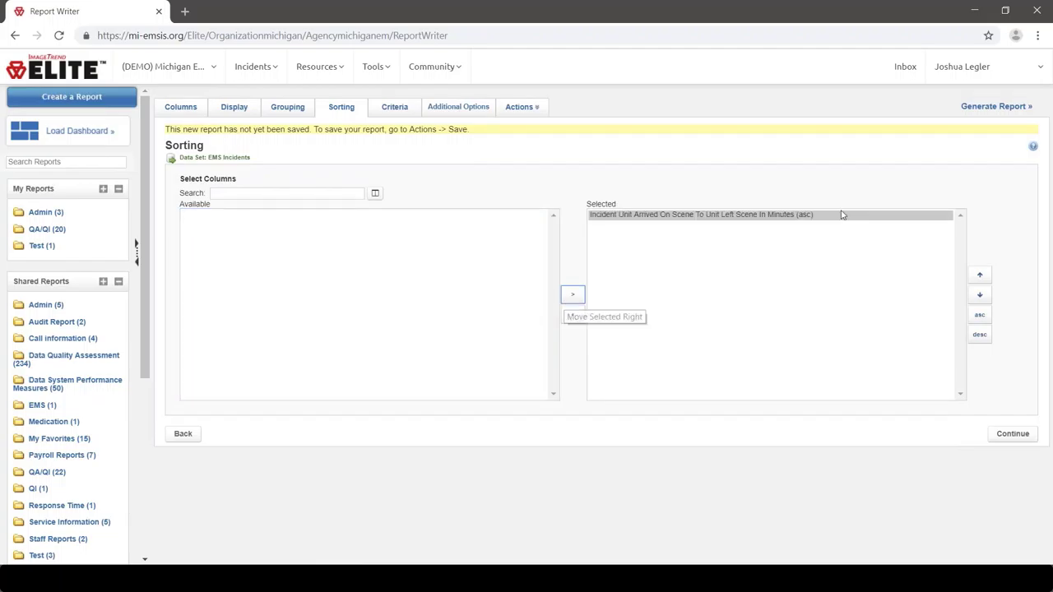
Step: Generate the scene time report and examine its rows from the blank entries down to the longest scene times at the end
{"action": "left_click", "coordinate": [1025, 109]}
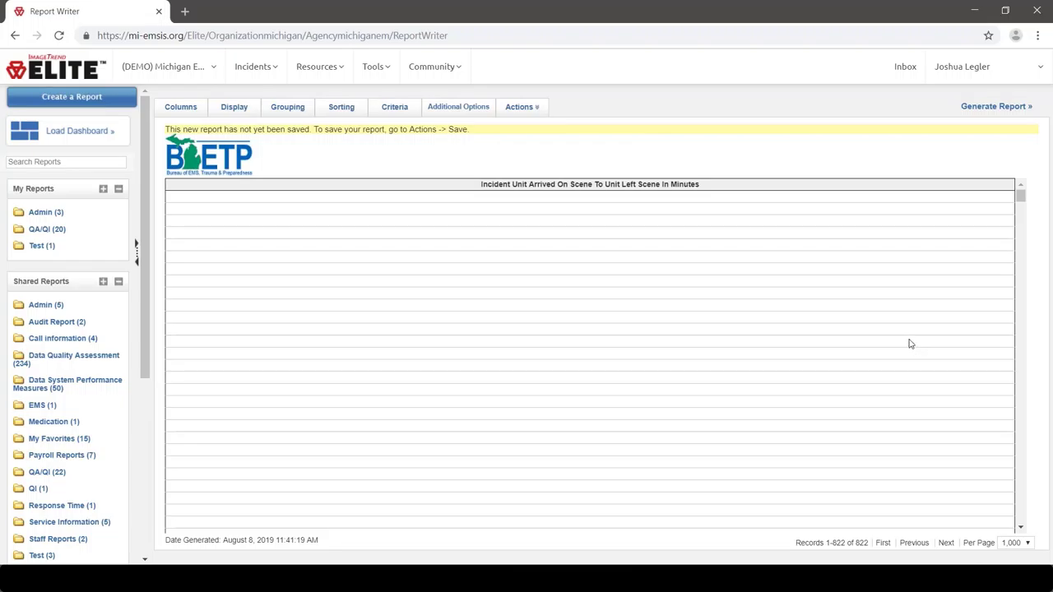
{"action": "scroll", "coordinate": [1021, 519], "scroll_direction": "down", "scroll_amount": 5}
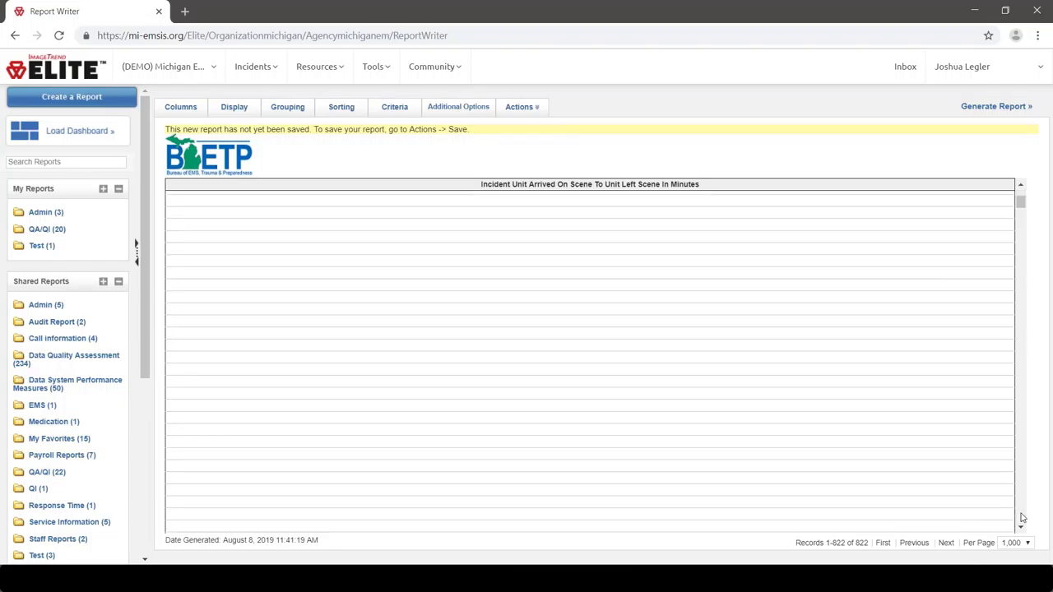
{"action": "scroll", "coordinate": [1023, 518], "scroll_direction": "down", "scroll_amount": 3}
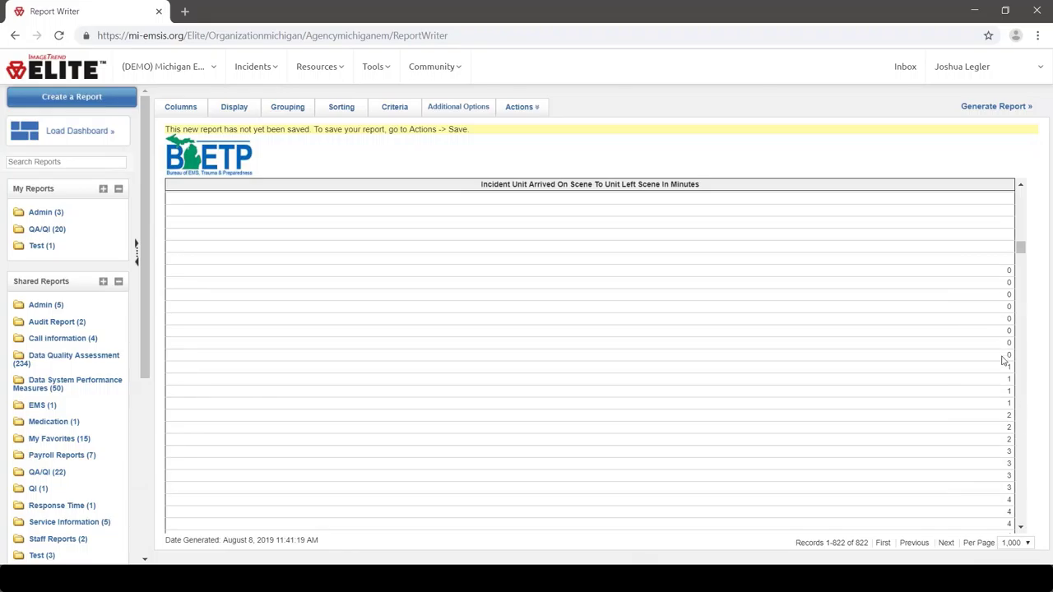
{"action": "scroll", "coordinate": [1021, 518], "scroll_direction": "down", "scroll_amount": 6}
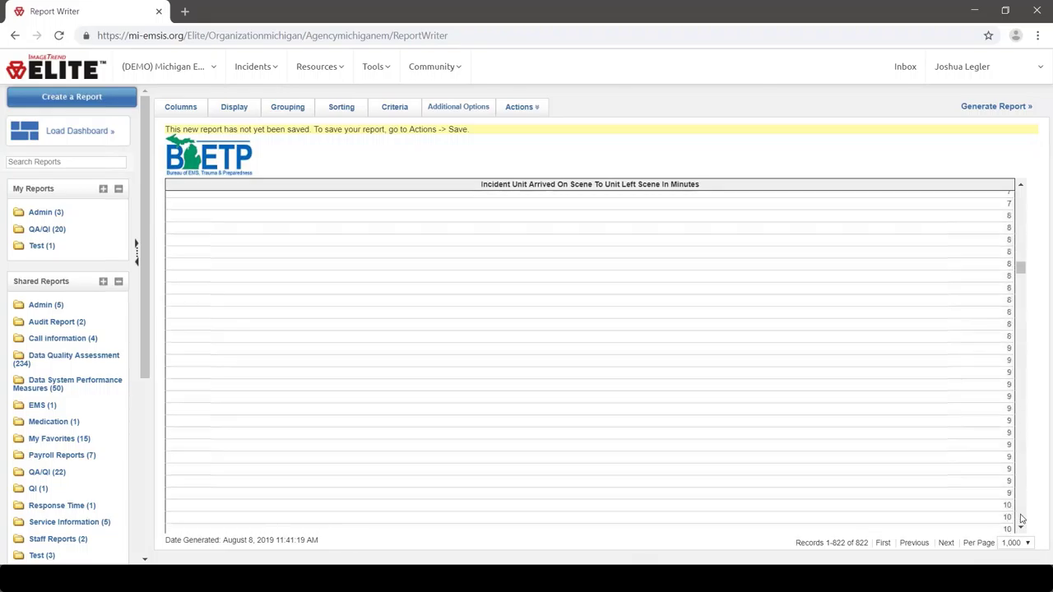
{"action": "scroll", "coordinate": [1021, 518], "scroll_direction": "down", "scroll_amount": 6}
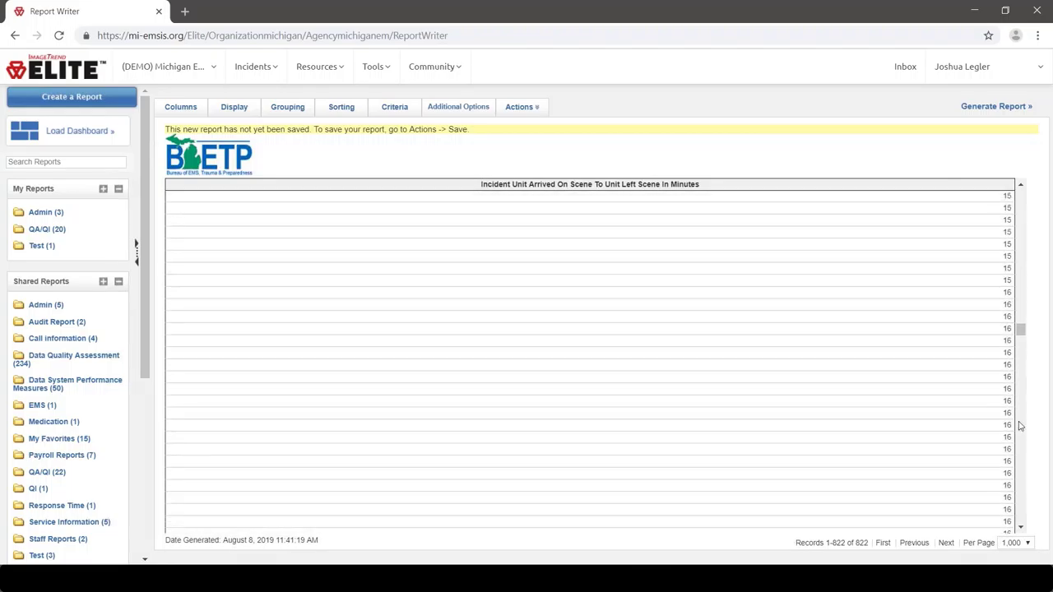
{"action": "left_click_drag", "start_coordinate": [1020, 333], "coordinate": [1017, 533]}
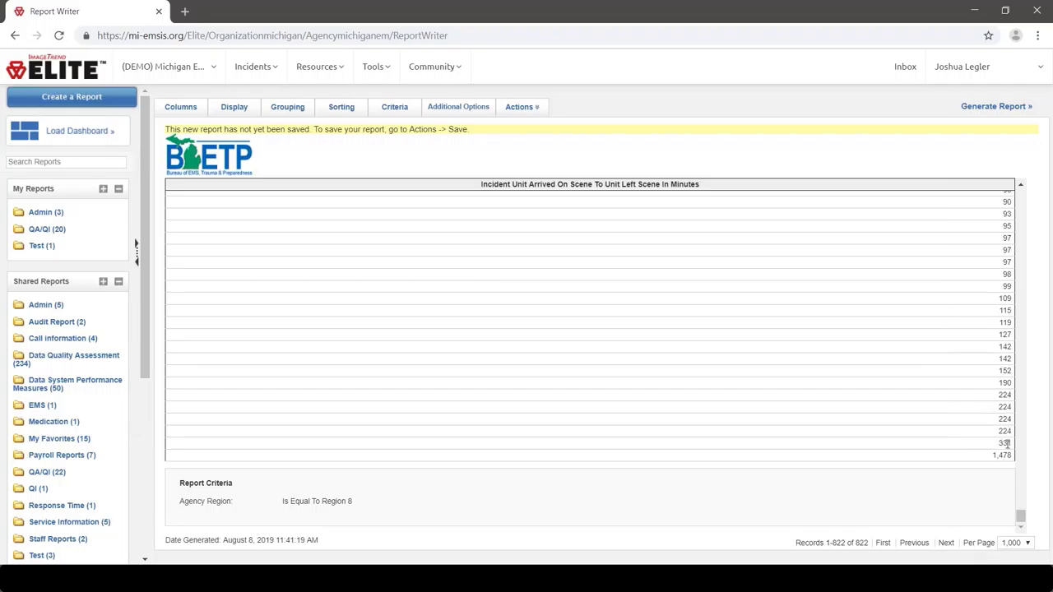
{"action": "left_click_drag", "start_coordinate": [993, 454], "coordinate": [1013, 455]}
{"action": "left_click", "coordinate": [972, 458]}
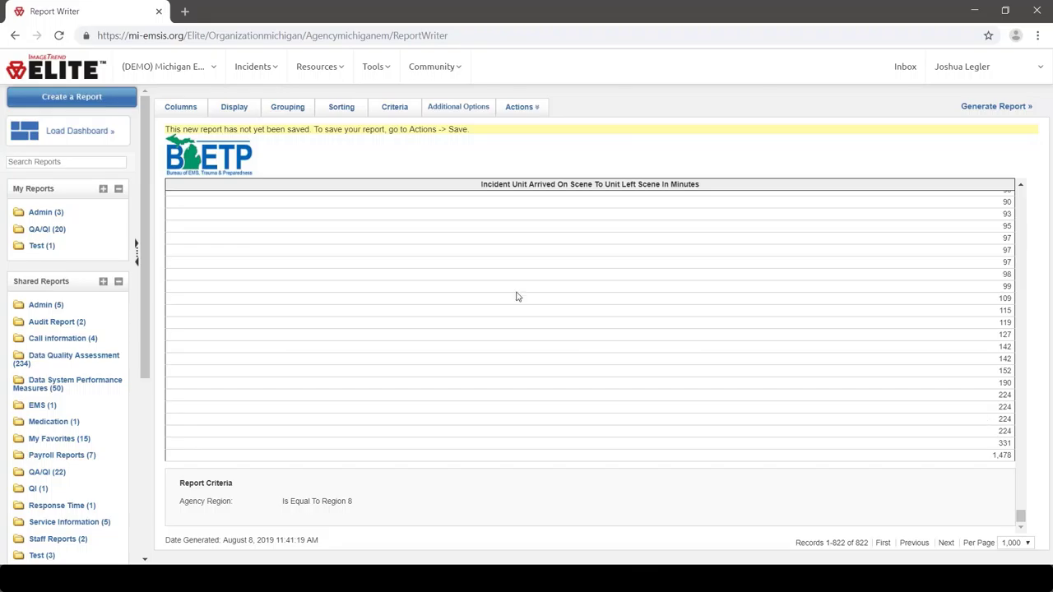
Step: Search the report columns for "on scene" and add Incident Unit Arrived On Scene Date Time (eTimes.06)
{"action": "left_click", "coordinate": [183, 118]}
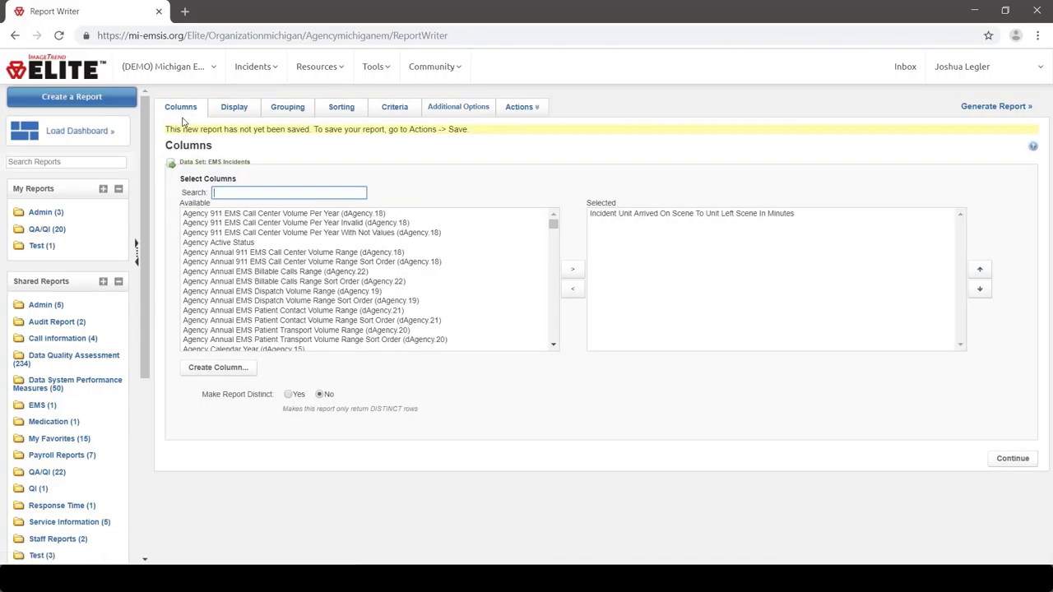
{"action": "type", "text": "on sc"}
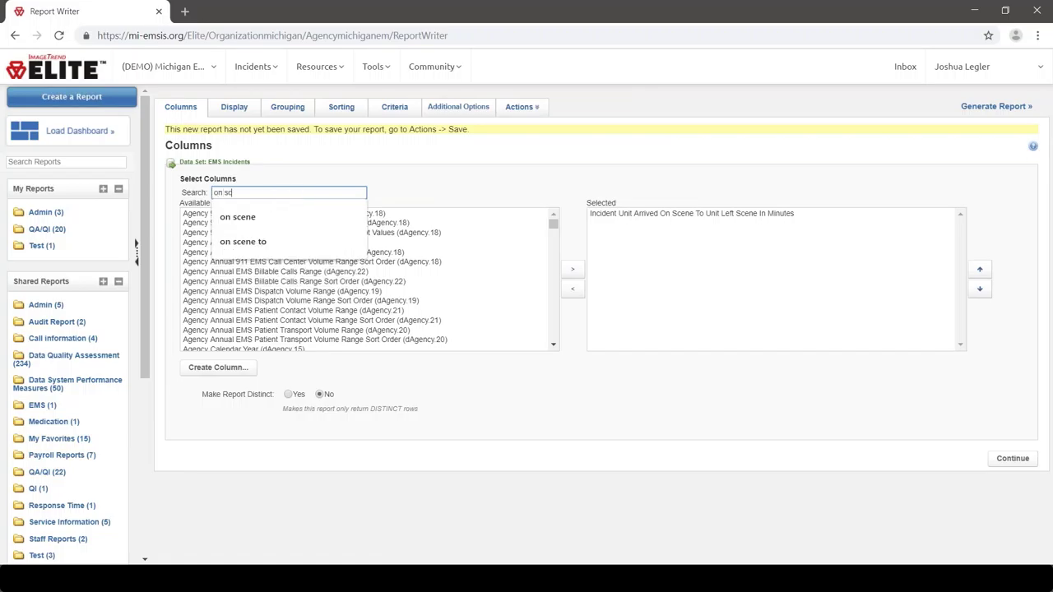
{"action": "type", "text": "ene"}
{"action": "left_click_drag", "start_coordinate": [554, 235], "coordinate": [550, 290]}
{"action": "left_click", "coordinate": [287, 218]}
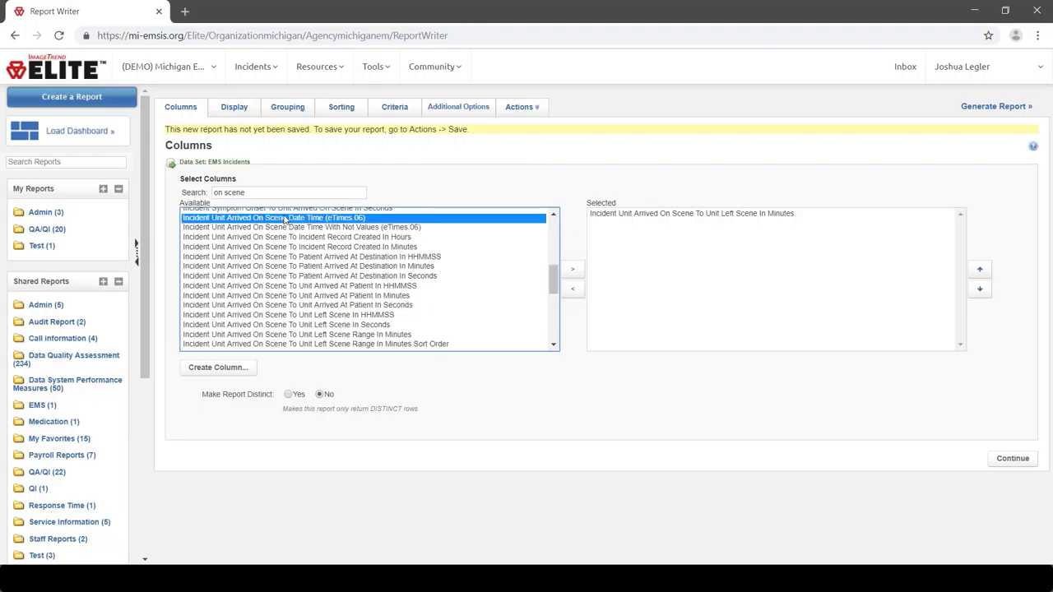
{"action": "left_click", "coordinate": [570, 270]}
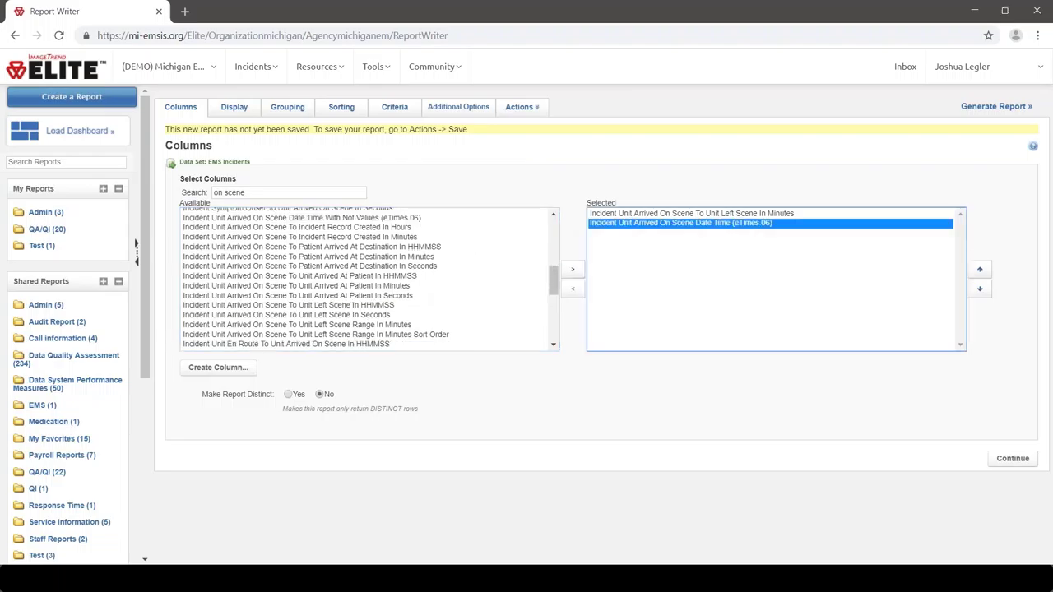
Step: Search the available columns for "left scene" and add Incident Unit Left Scene Date Time (eTimes.09)
{"action": "triple_click", "coordinate": [305, 192]}
{"action": "type", "text": "left scene"}
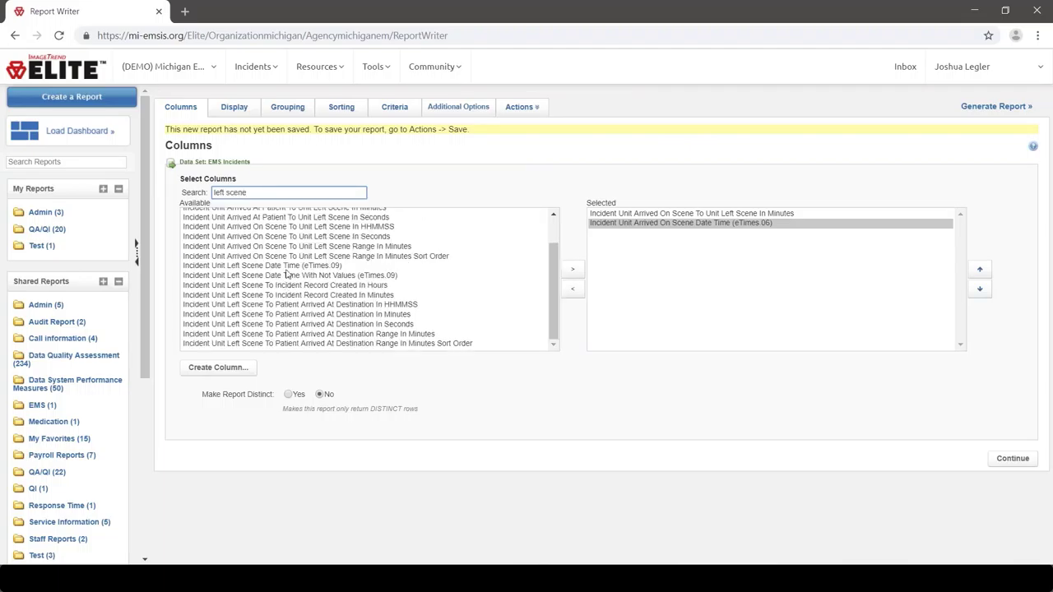
{"action": "left_click", "coordinate": [287, 267]}
{"action": "left_click", "coordinate": [572, 269]}
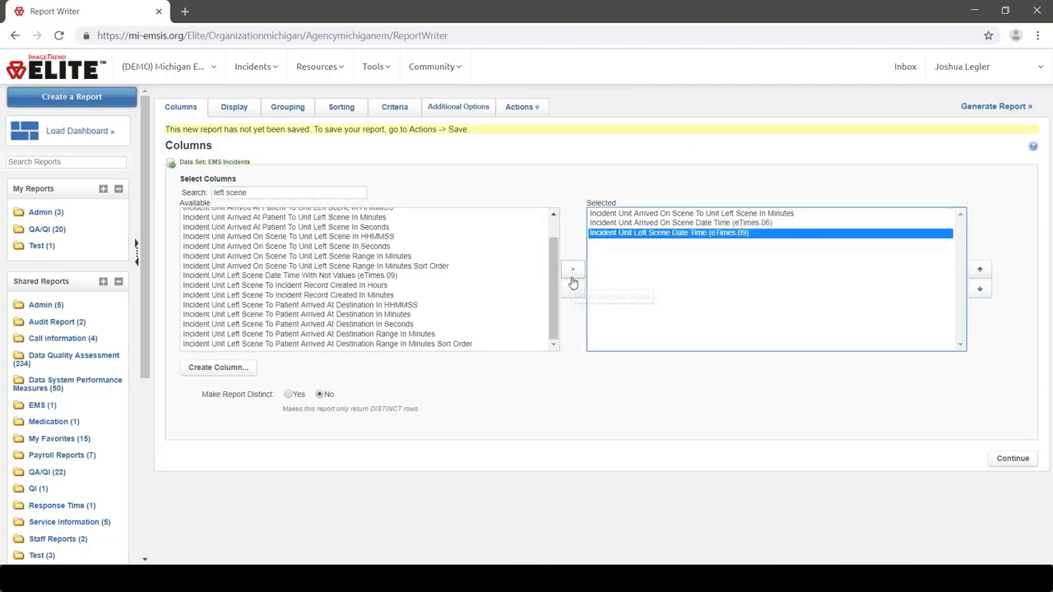
{"action": "left_click_drag", "start_coordinate": [630, 238], "coordinate": [753, 245]}
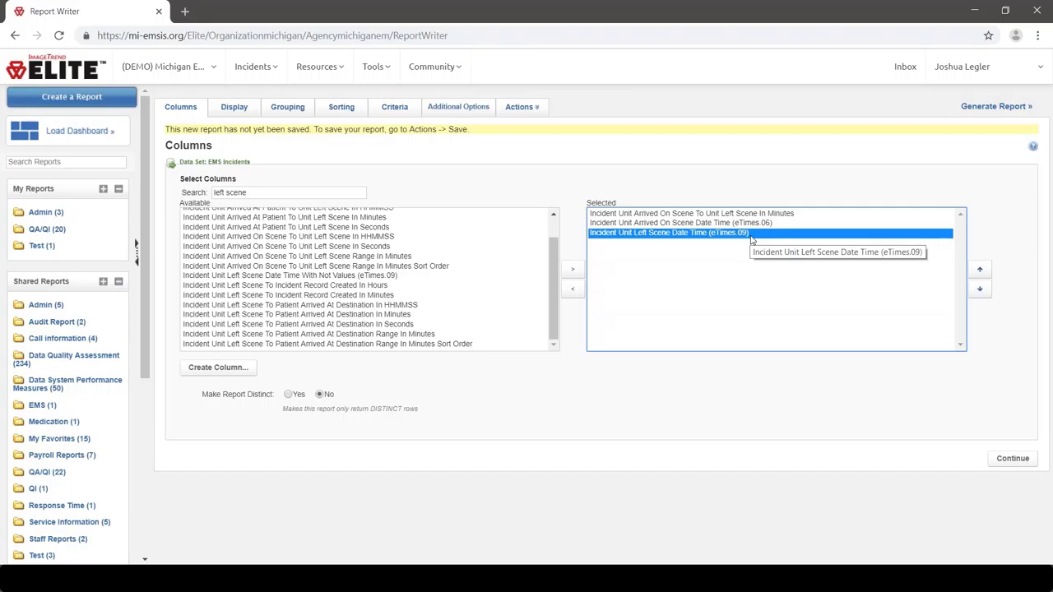
Step: Search the available columns for "disposition.12" and add Disposition Incident Patient Disposition (eDisposition.12)
{"action": "triple_click", "coordinate": [309, 193]}
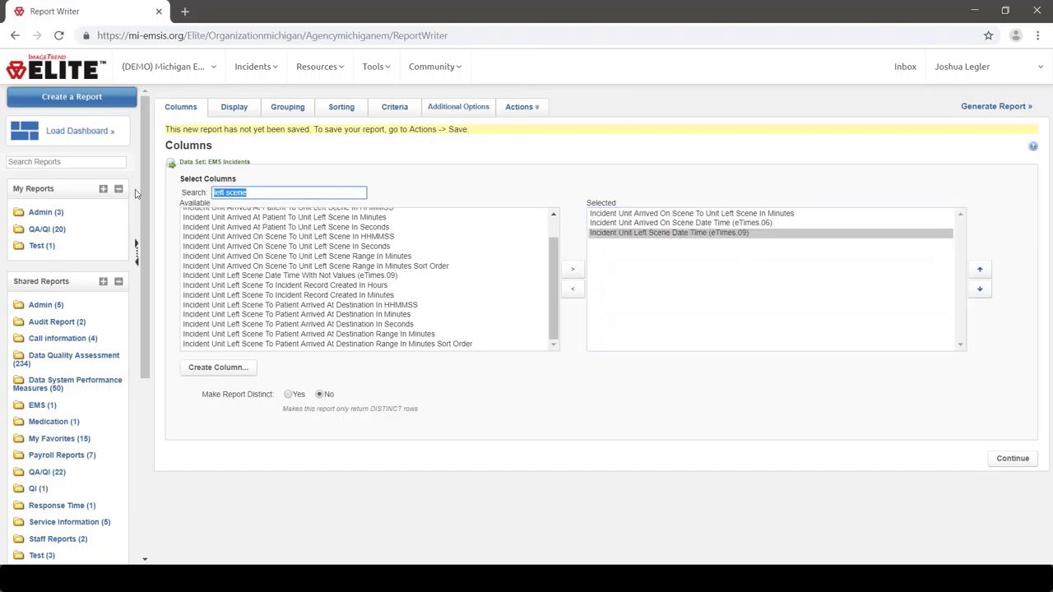
{"action": "type", "text": "disposition.12"}
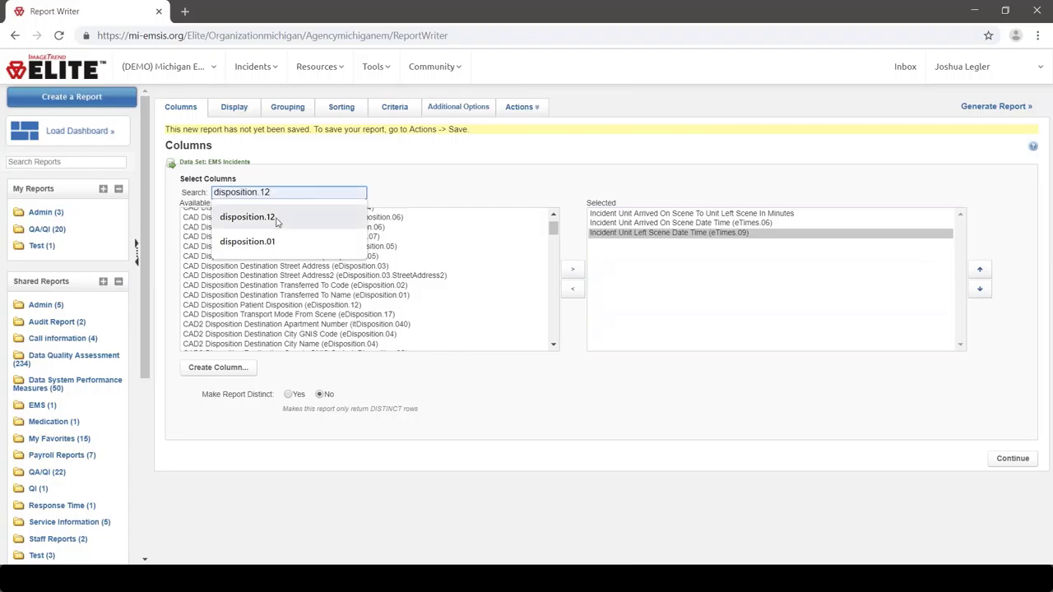
{"action": "left_click", "coordinate": [274, 217]}
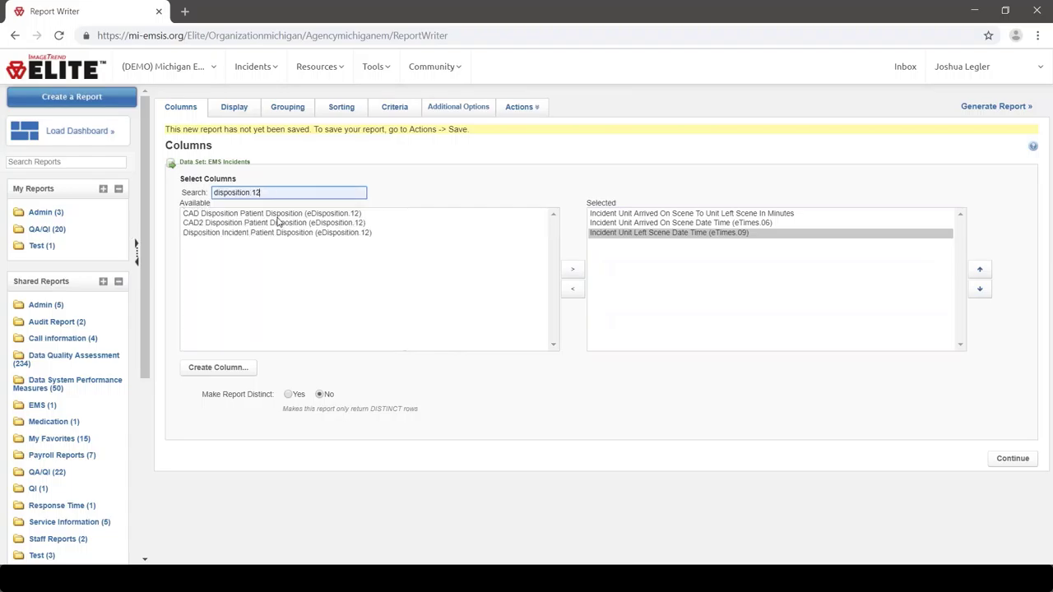
{"action": "left_click", "coordinate": [274, 232]}
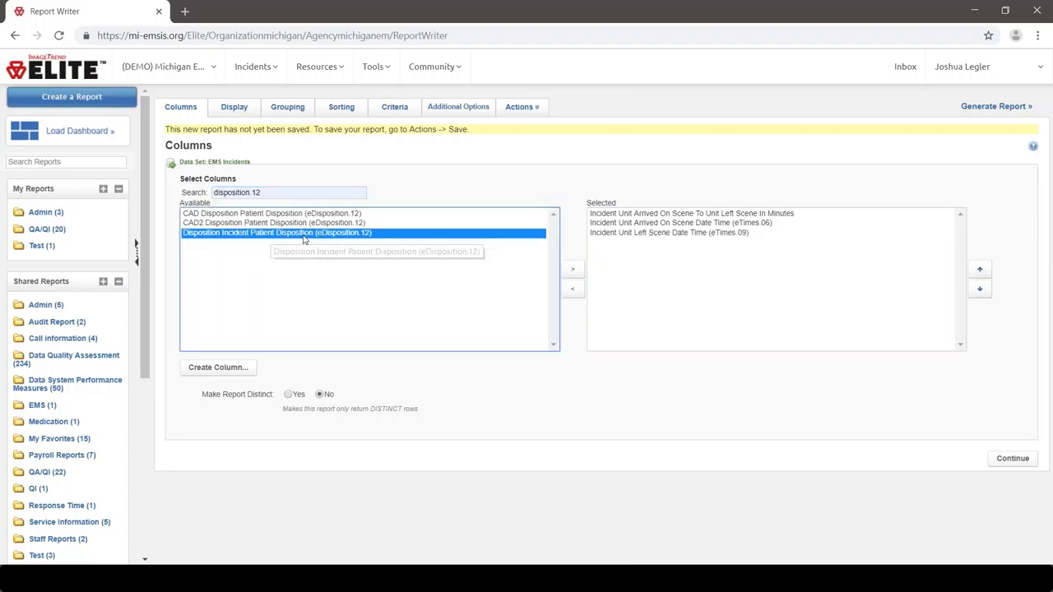
{"action": "left_click", "coordinate": [573, 273]}
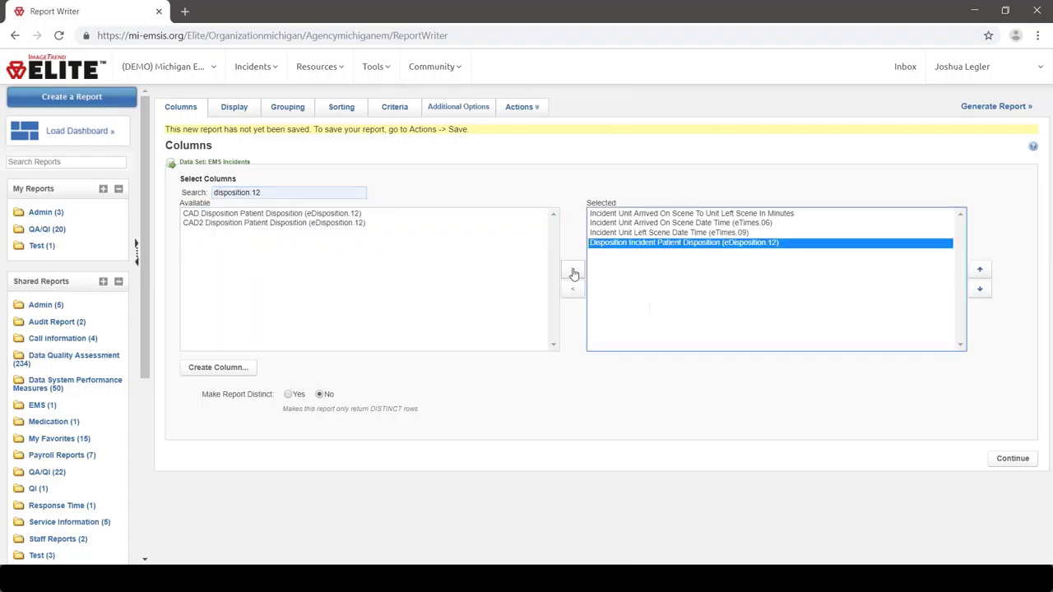
Step: Generate the report and examine the arrival times, departure times and dispositions of the rows with blank or very short scene times
{"action": "left_click", "coordinate": [998, 106]}
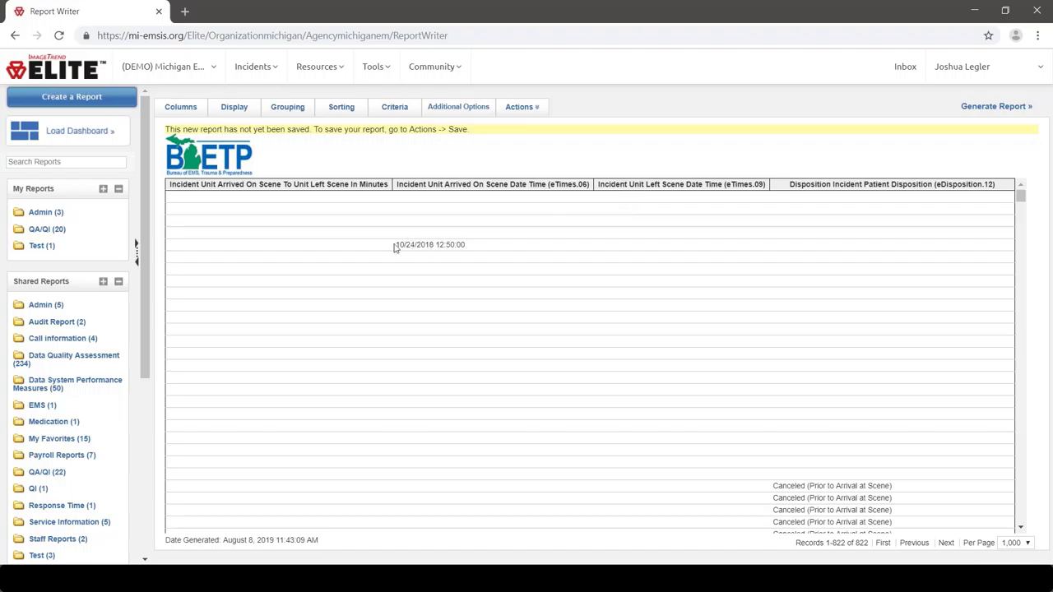
{"action": "left_click_drag", "start_coordinate": [395, 244], "coordinate": [469, 247]}
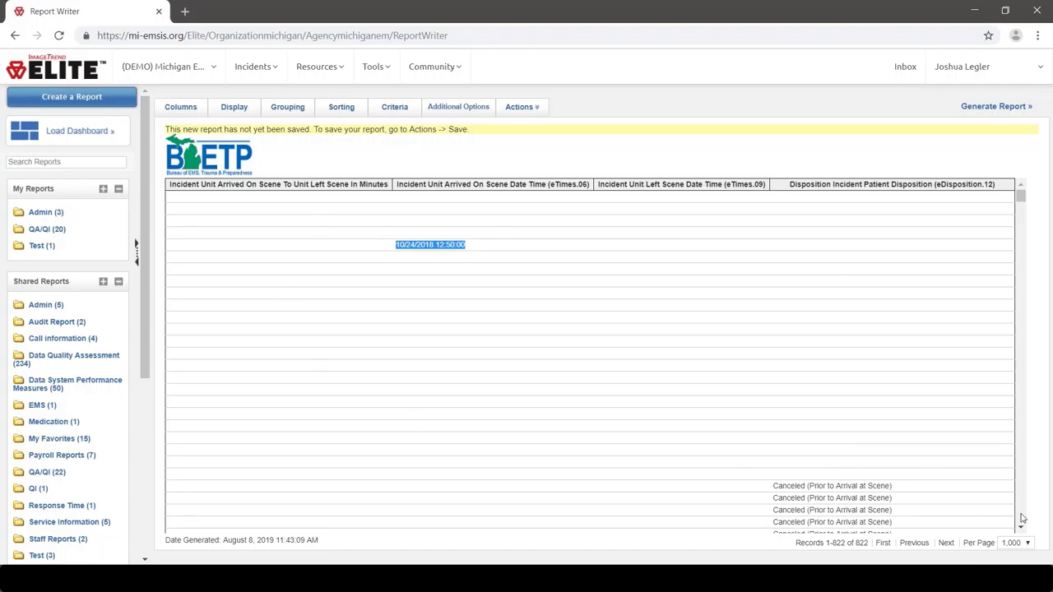
{"action": "scroll", "coordinate": [1023, 518], "scroll_direction": "down", "scroll_amount": 3}
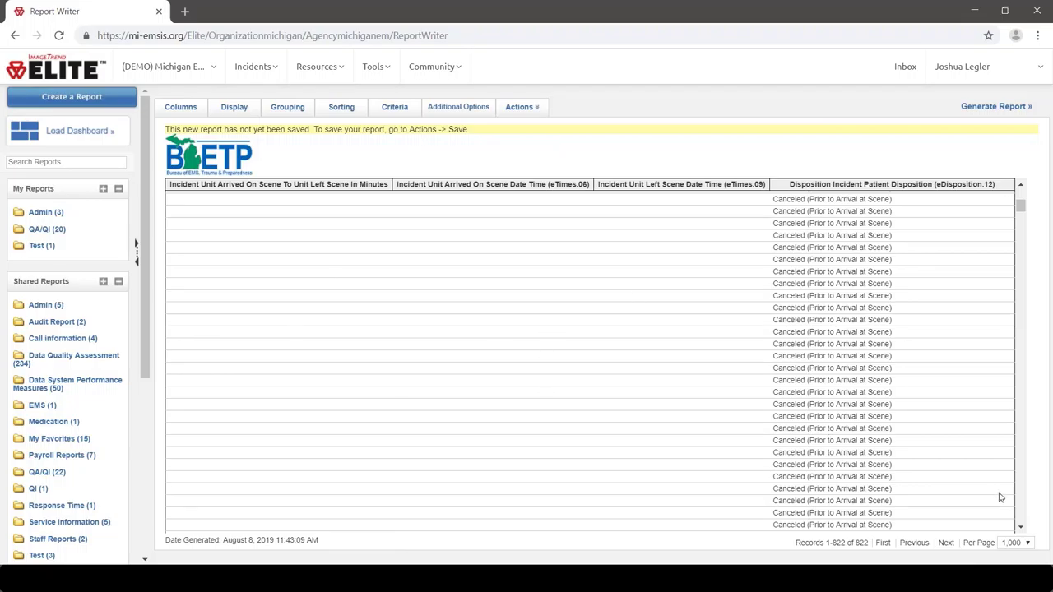
{"action": "scroll", "coordinate": [1020, 522], "scroll_direction": "down", "scroll_amount": 3}
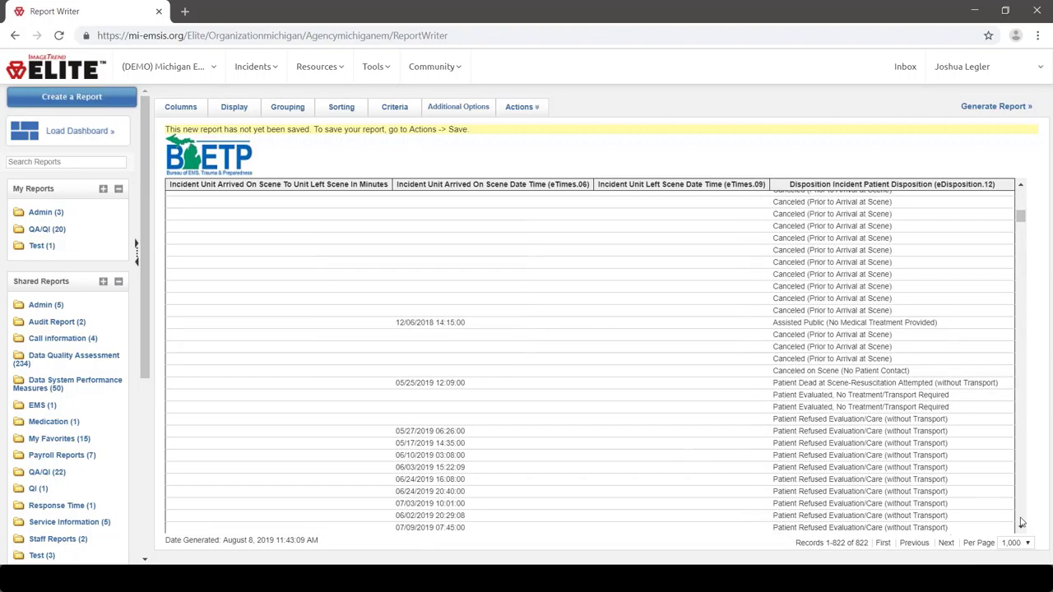
{"action": "scroll", "coordinate": [1020, 522], "scroll_direction": "down", "scroll_amount": 3}
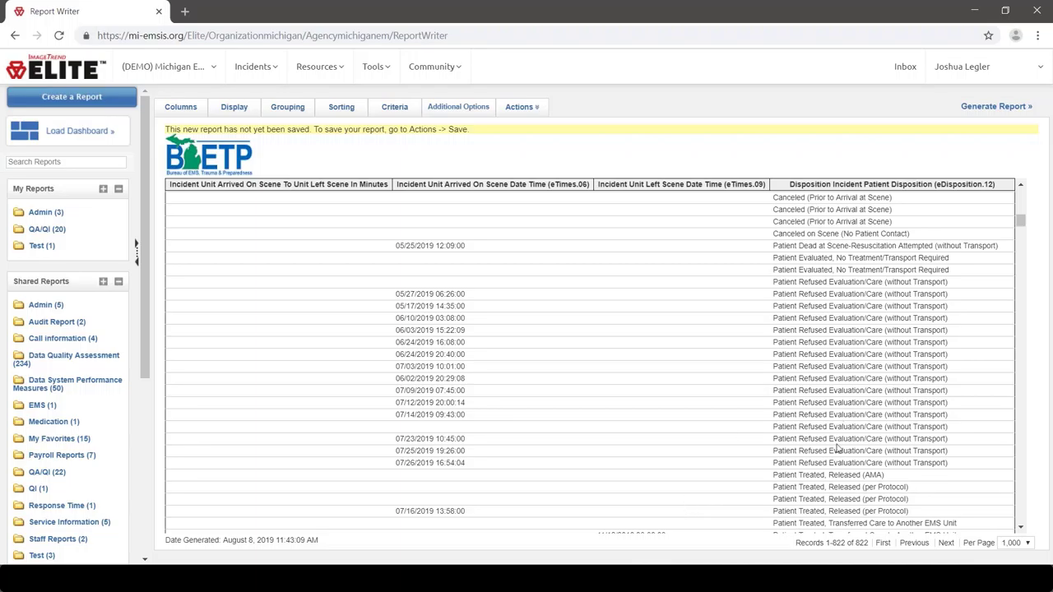
{"action": "left_click", "coordinate": [1020, 523]}
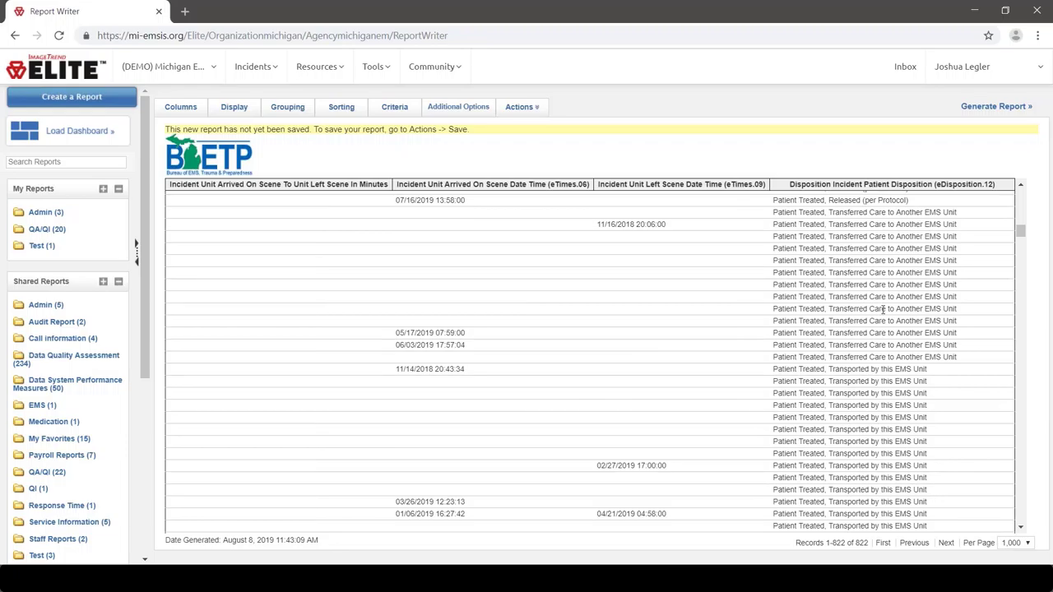
{"action": "scroll", "coordinate": [883, 310], "scroll_direction": "down", "scroll_amount": 3}
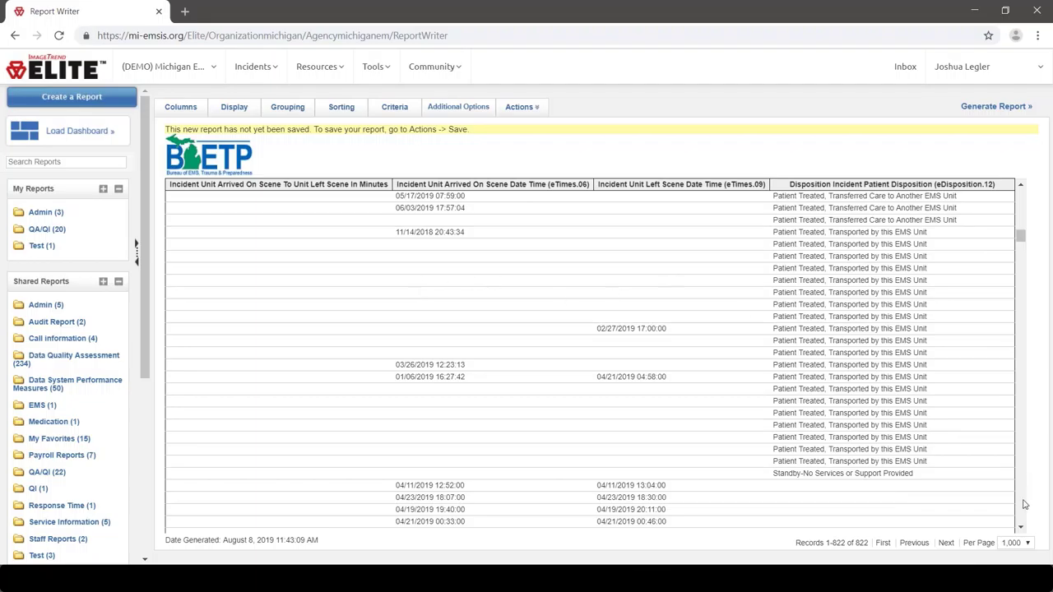
{"action": "scroll", "coordinate": [1024, 506], "scroll_direction": "down", "scroll_amount": 4}
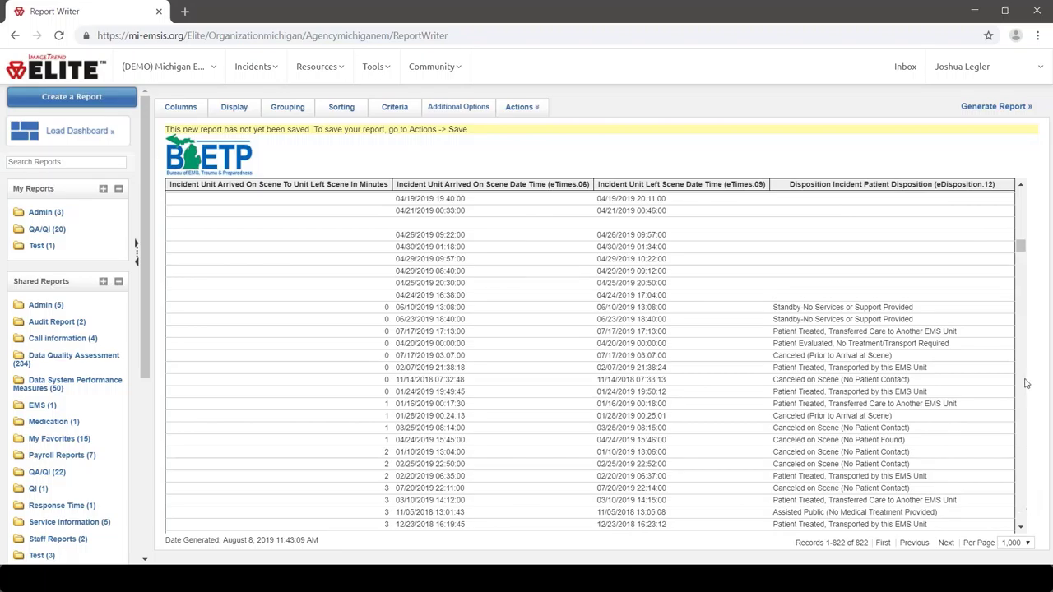
Step: Examine the dates and patient dispositions of the longest scene times at the end of the report
{"action": "left_click_drag", "start_coordinate": [1022, 251], "coordinate": [1020, 533]}
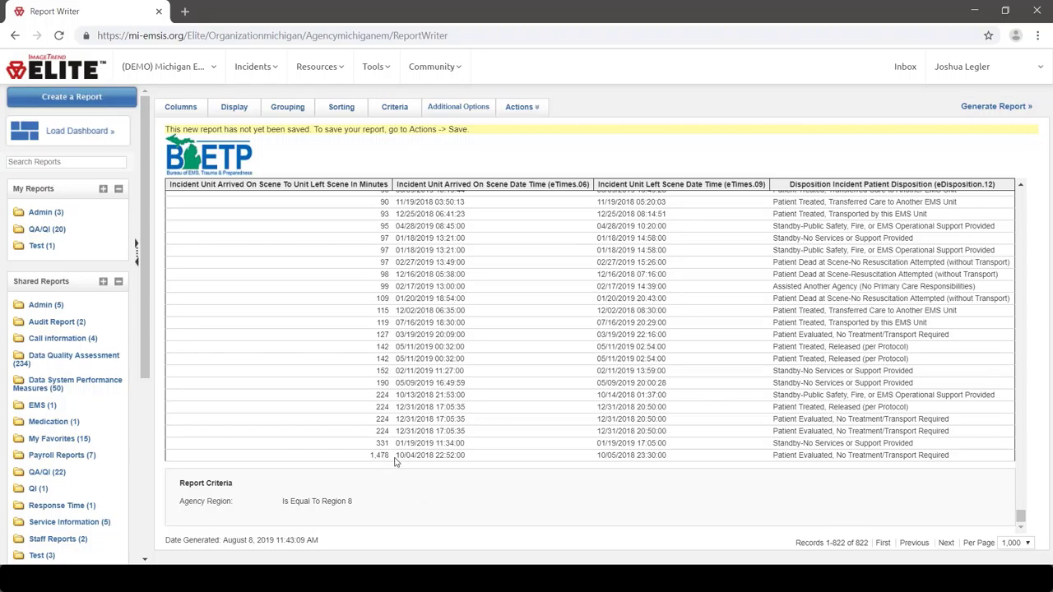
{"action": "left_click_drag", "start_coordinate": [397, 458], "coordinate": [472, 461]}
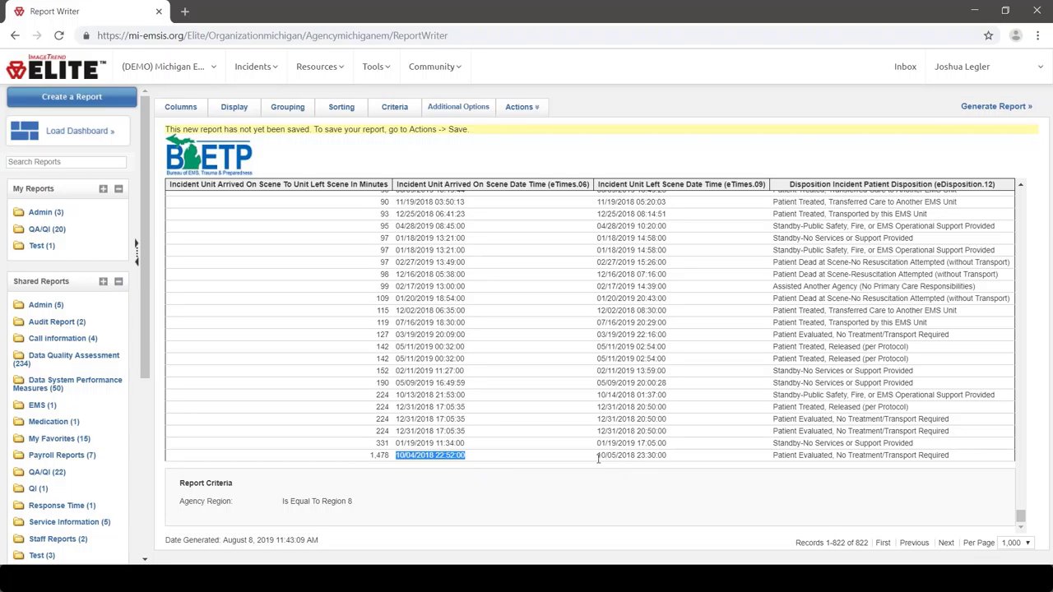
{"action": "left_click_drag", "start_coordinate": [598, 459], "coordinate": [671, 462]}
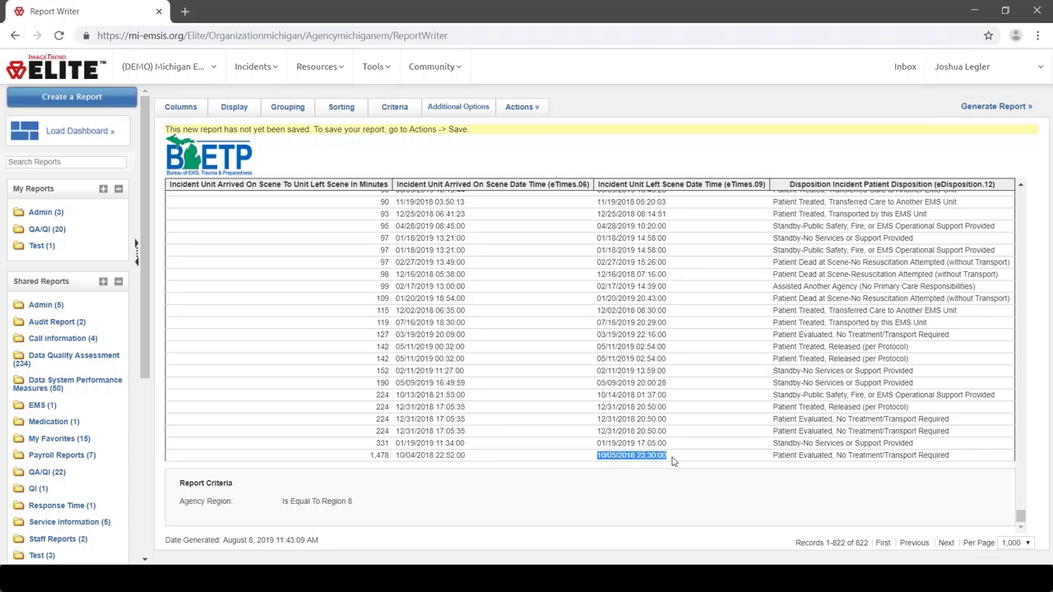
{"action": "left_click", "coordinate": [671, 462]}
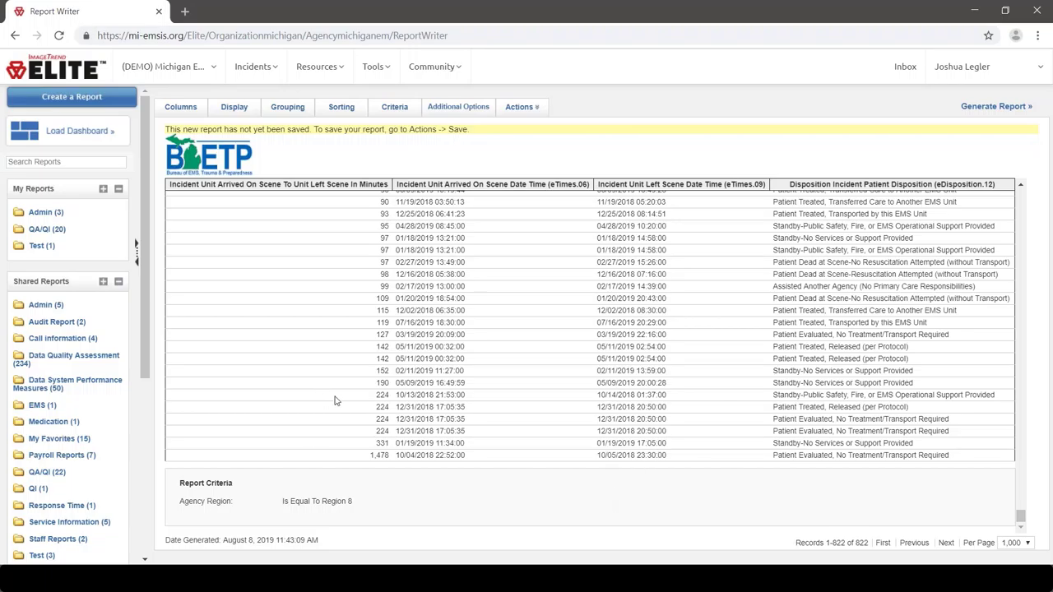
{"action": "left_click_drag", "start_coordinate": [334, 398], "coordinate": [996, 447]}
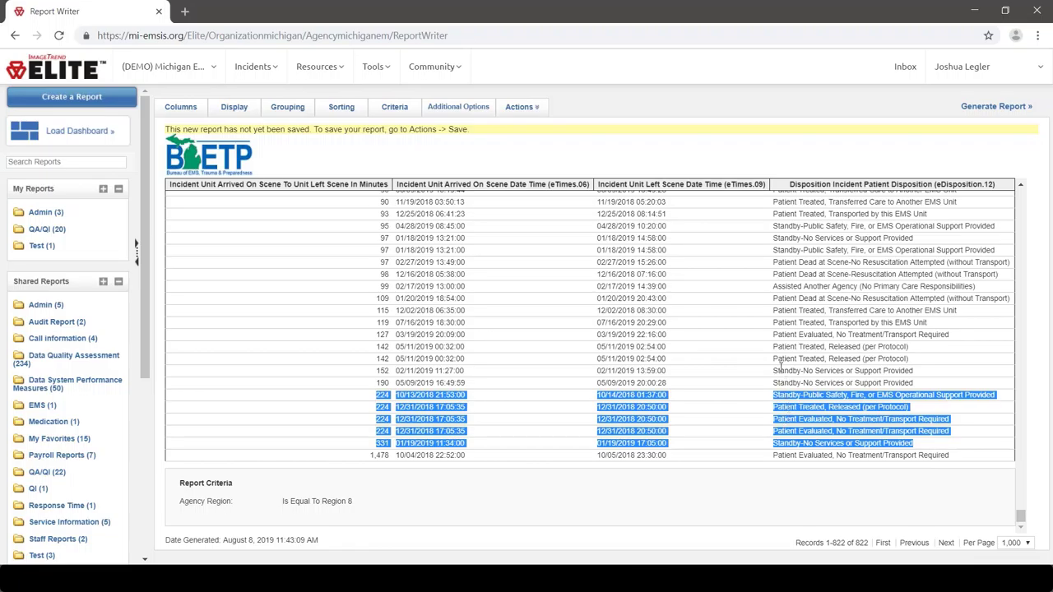
{"action": "left_click_drag", "start_coordinate": [778, 370], "coordinate": [837, 394]}
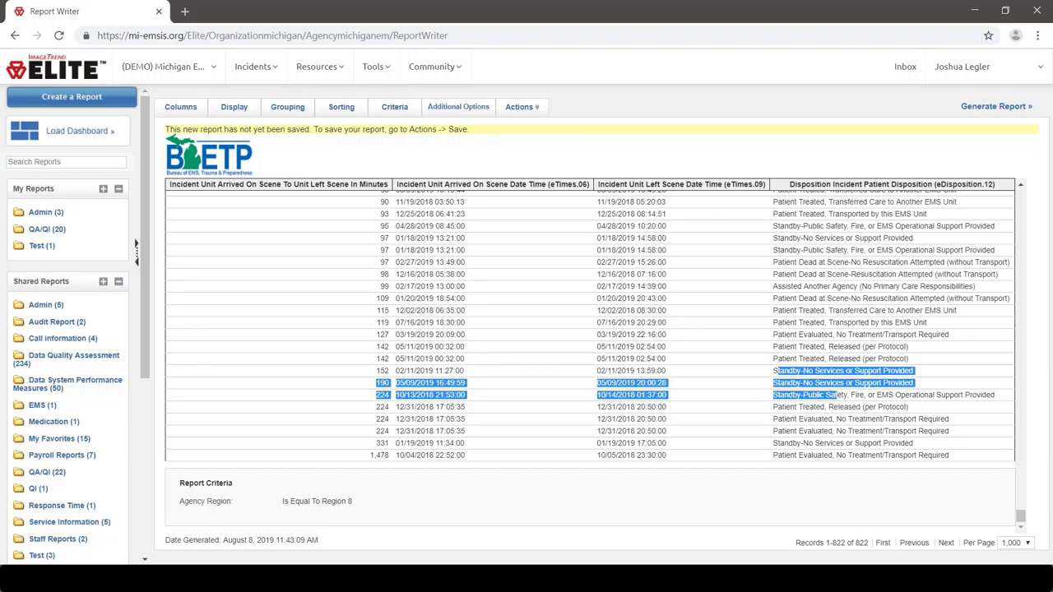
{"action": "left_click", "coordinate": [475, 278]}
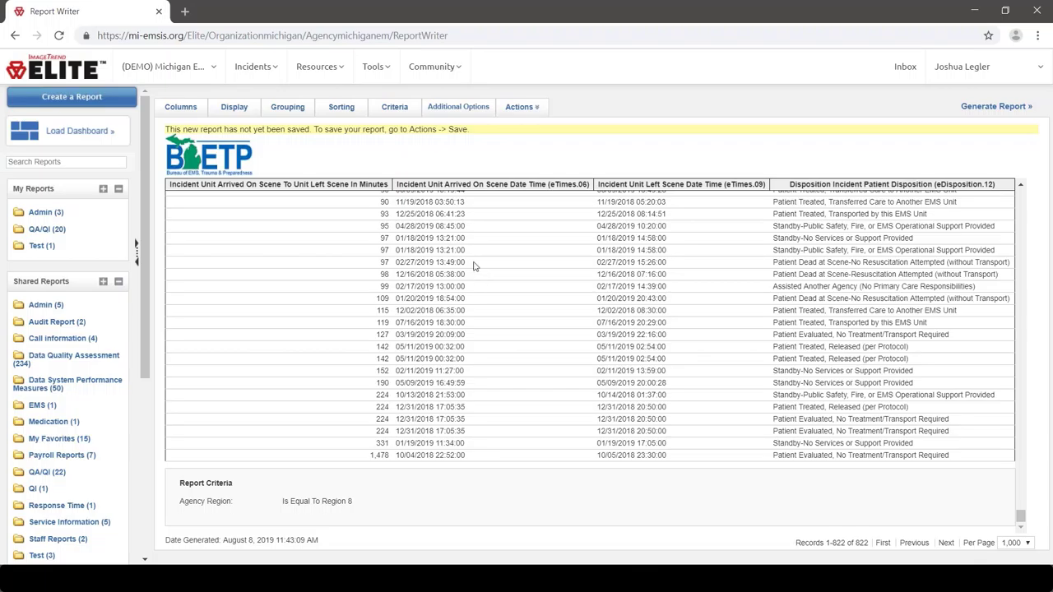
Step: Start a new report criterion on Disposition Incident Patient Disposition (eDisposition.12) with the operator "is in"
{"action": "left_click", "coordinate": [391, 109]}
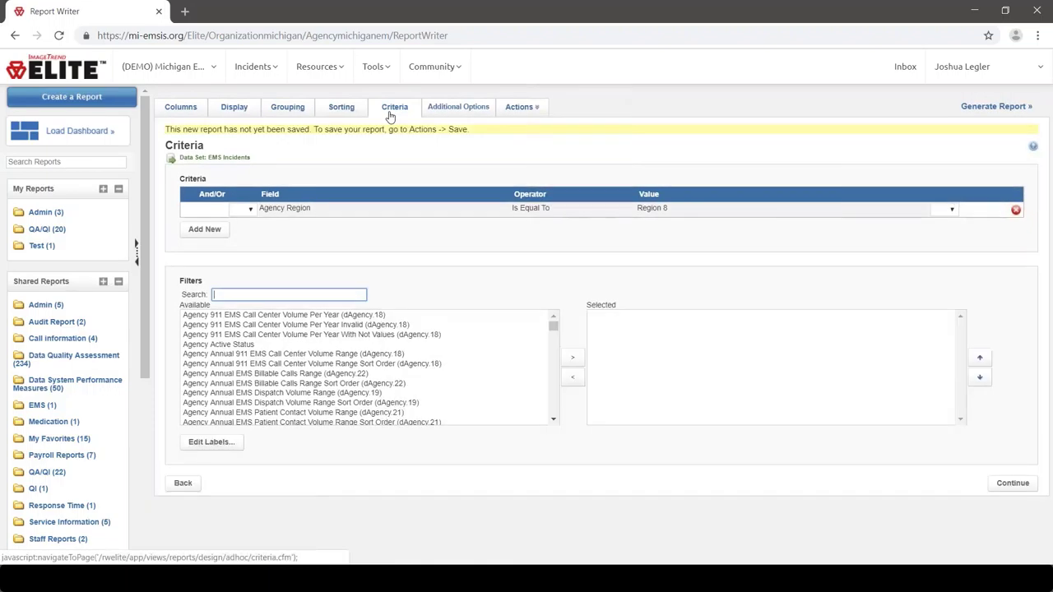
{"action": "left_click", "coordinate": [205, 230]}
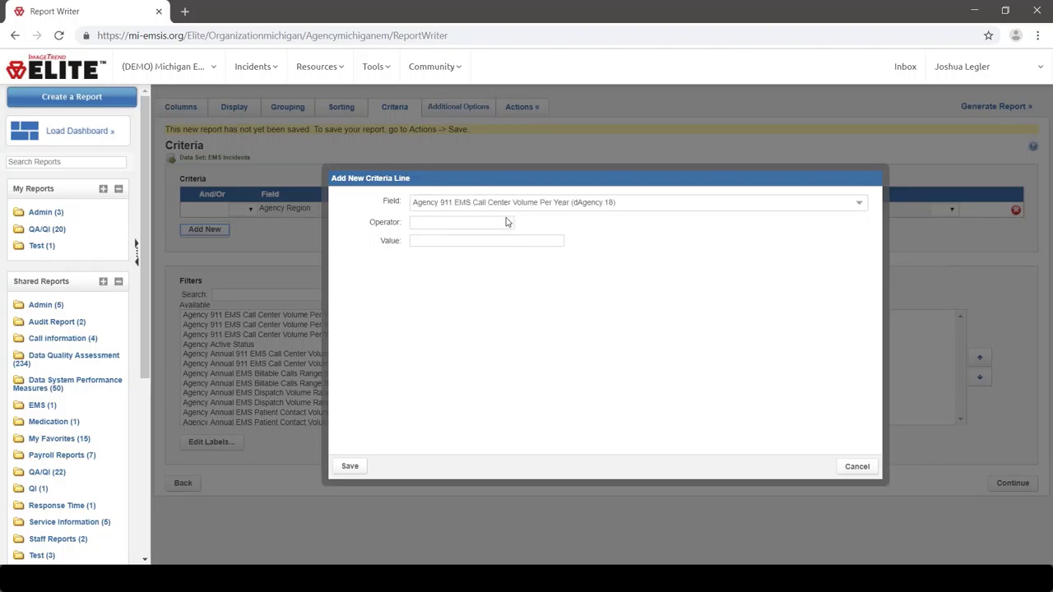
{"action": "left_click", "coordinate": [510, 211]}
{"action": "type", "text": "dispositi"}
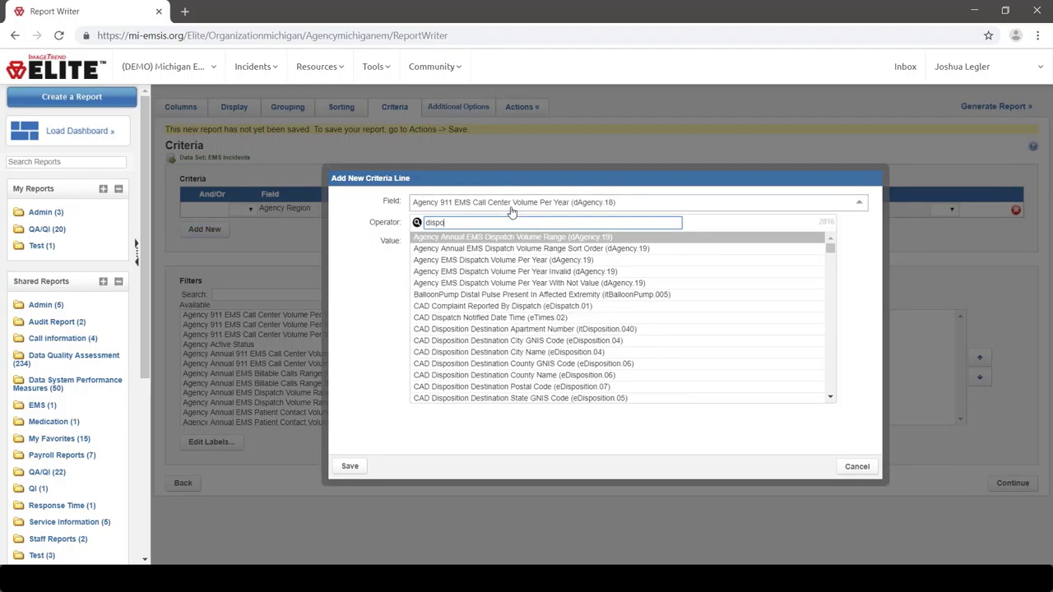
{"action": "key", "text": "BackSpace"}
{"action": "key", "text": "BackSpace"}
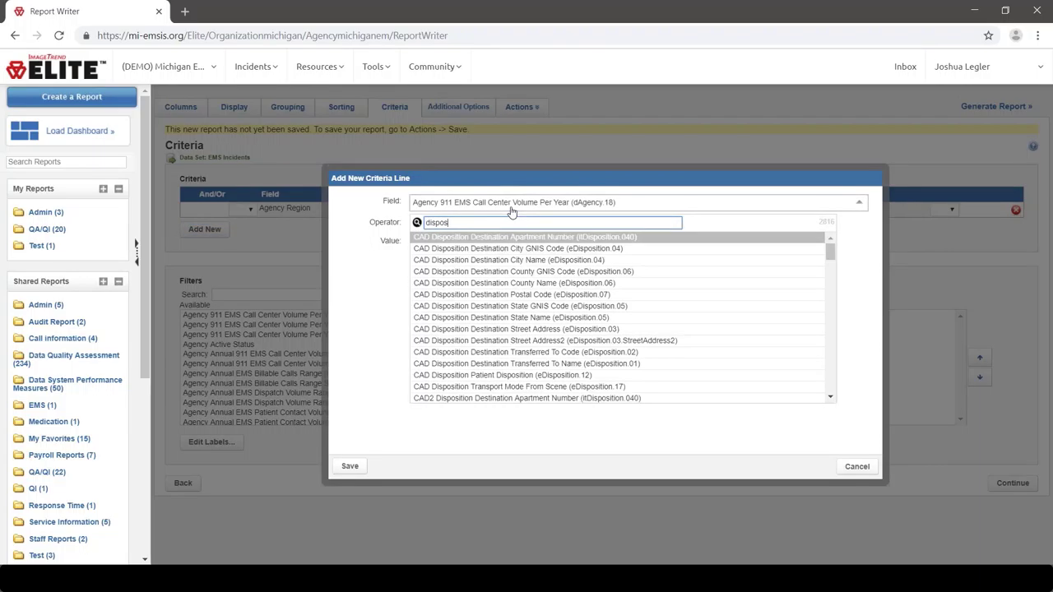
{"action": "scroll", "coordinate": [540, 276], "scroll_direction": "down", "scroll_amount": 10}
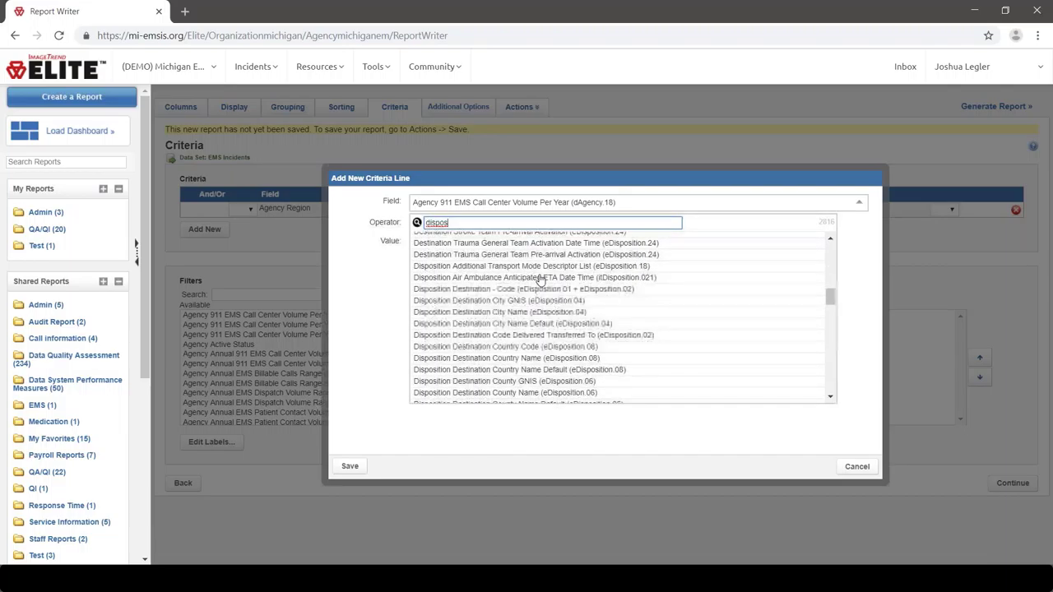
{"action": "scroll", "coordinate": [540, 279], "scroll_direction": "down", "scroll_amount": 8}
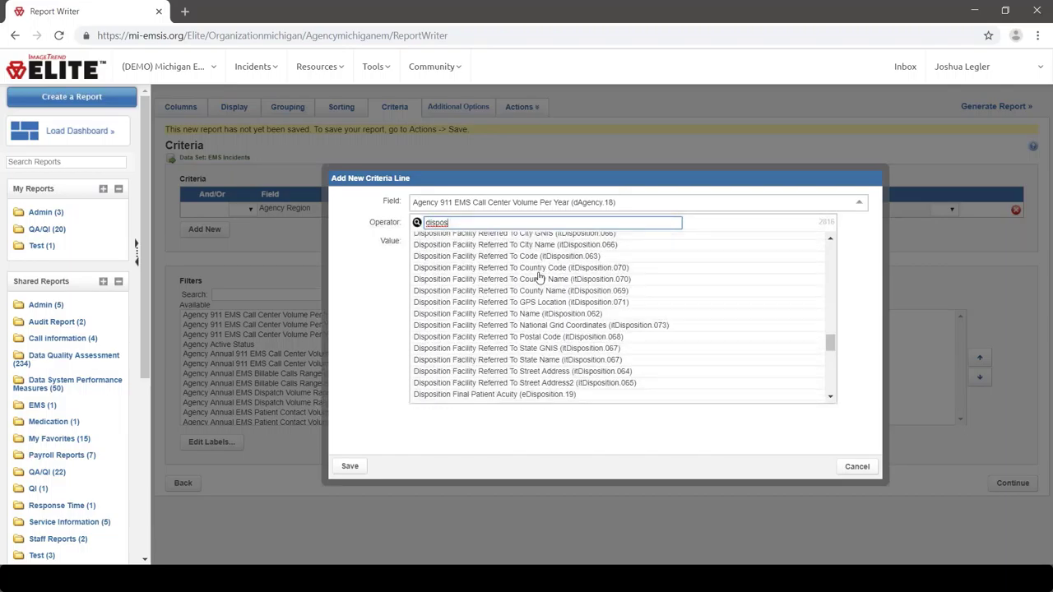
{"action": "scroll", "coordinate": [540, 278], "scroll_direction": "down", "scroll_amount": 6}
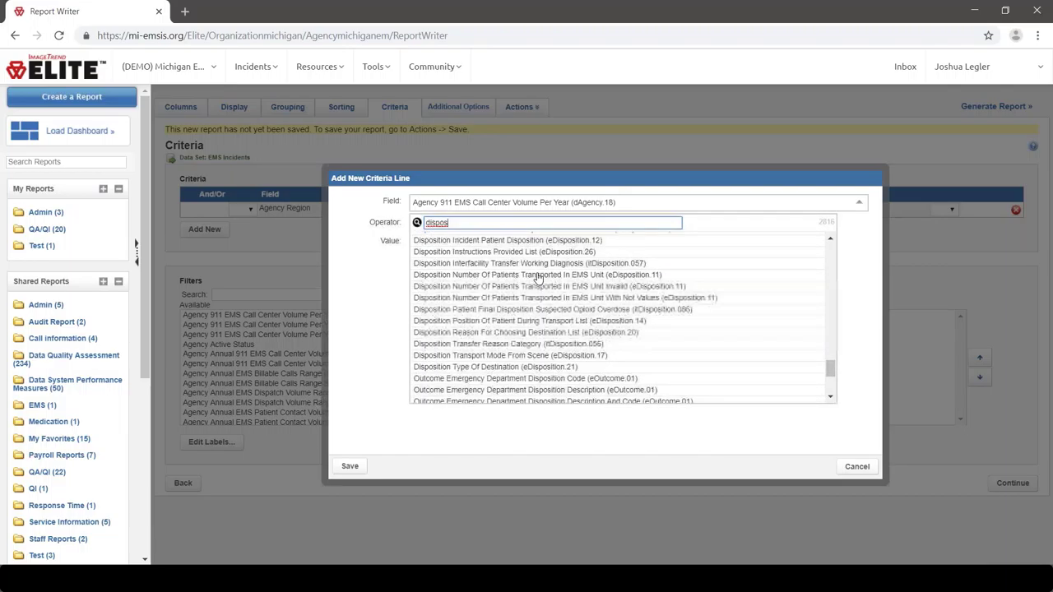
{"action": "left_click", "coordinate": [523, 235]}
{"action": "left_click", "coordinate": [495, 224]}
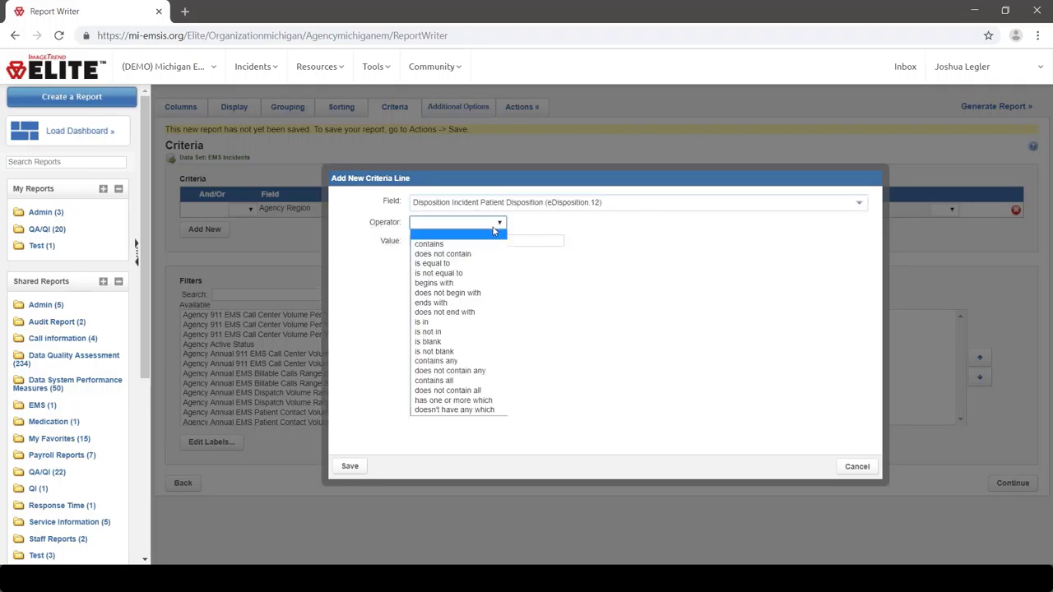
{"action": "left_click", "coordinate": [462, 322]}
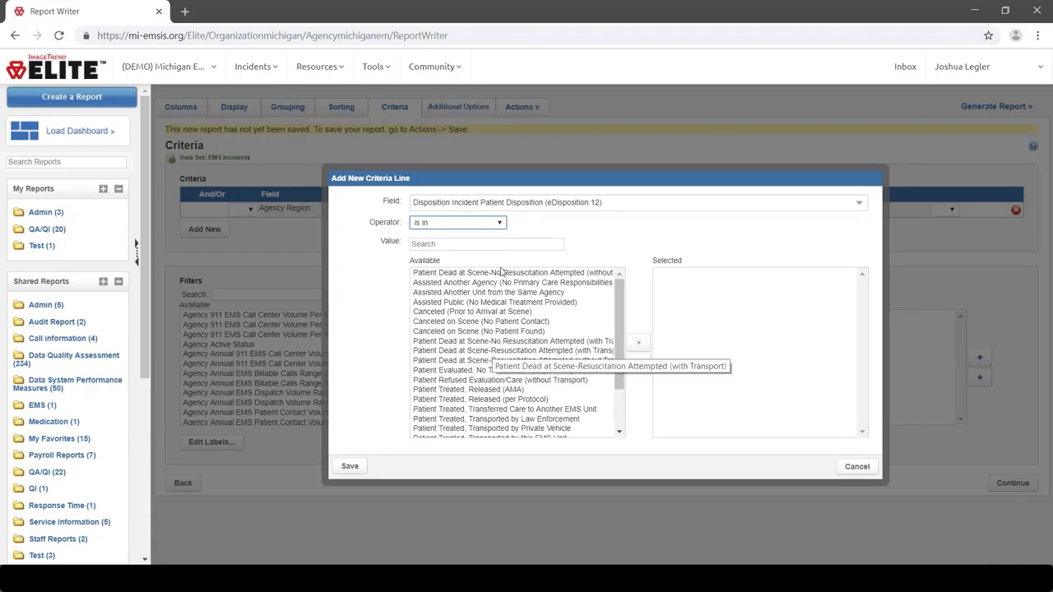
Step: Search the disposition values for "transport" and add both Patient Dead at Scene values (with Transport), with and without resuscitation attempted
{"action": "left_click", "coordinate": [412, 243]}
{"action": "type", "text": "t"}
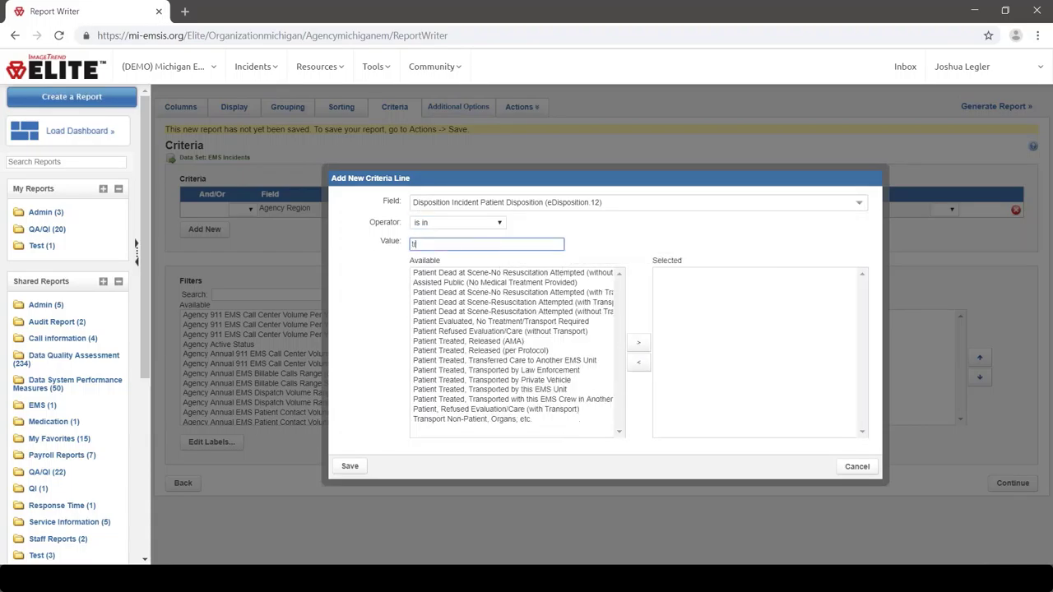
{"action": "type", "text": "ransport"}
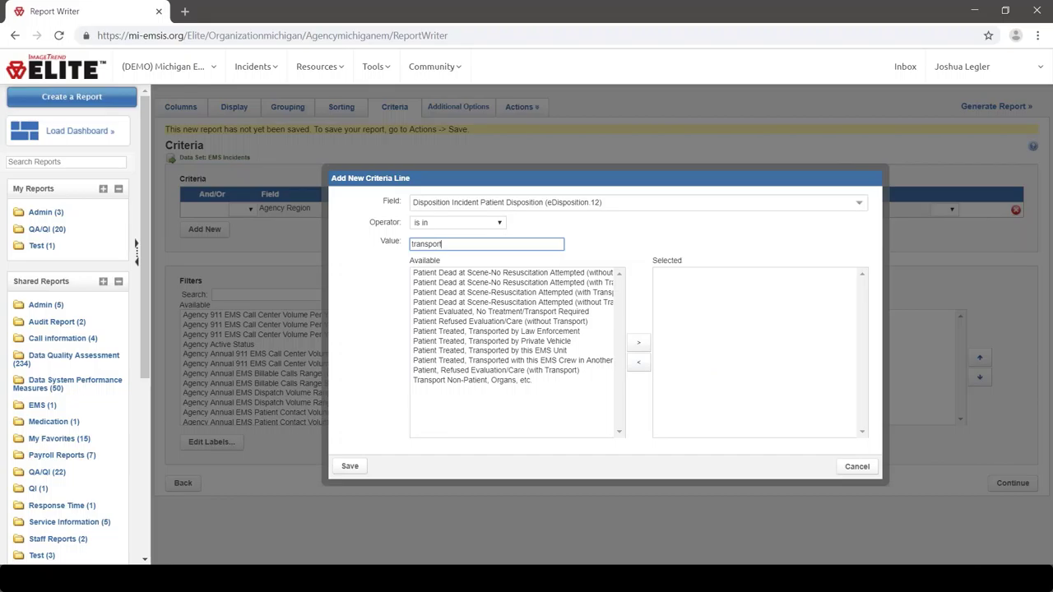
{"action": "left_click", "coordinate": [490, 282]}
{"action": "double_click", "coordinate": [489, 285]}
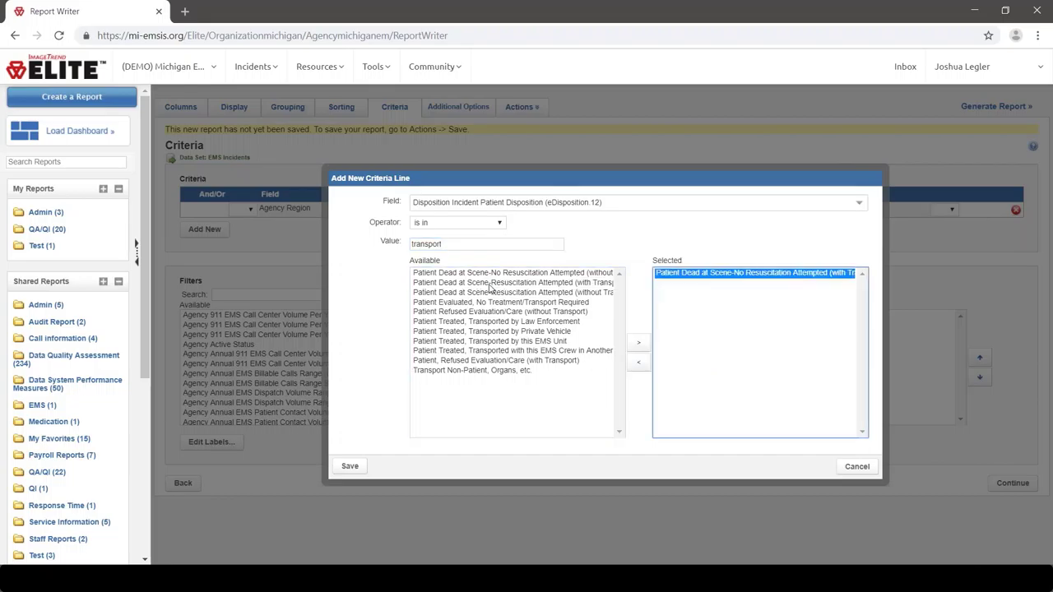
{"action": "double_click", "coordinate": [488, 286]}
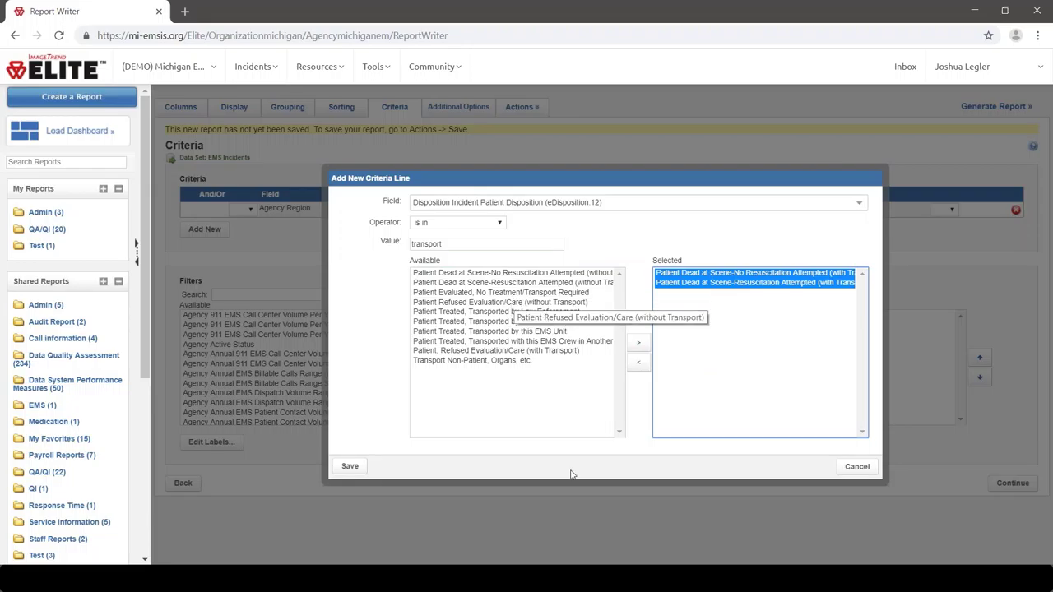
Step: Add the dispositions transported by this EMS Unit, transported with this EMS Crew in Another Vehicle, and Refused Evaluation/Care (with Transport), and save the criterion
{"action": "double_click", "coordinate": [458, 332]}
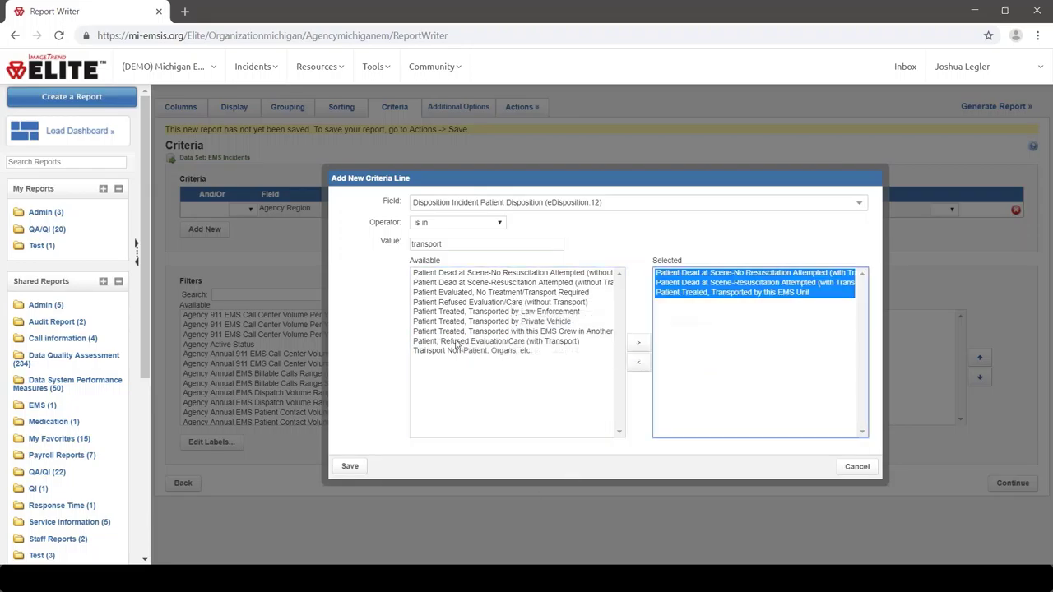
{"action": "left_click", "coordinate": [460, 332]}
{"action": "double_click", "coordinate": [461, 332]}
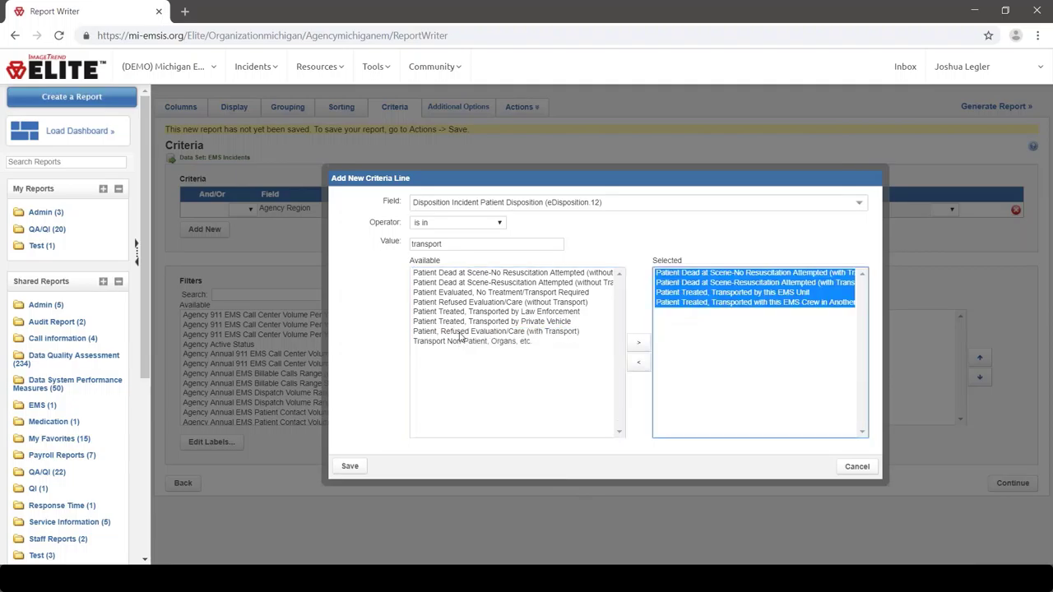
{"action": "double_click", "coordinate": [461, 333]}
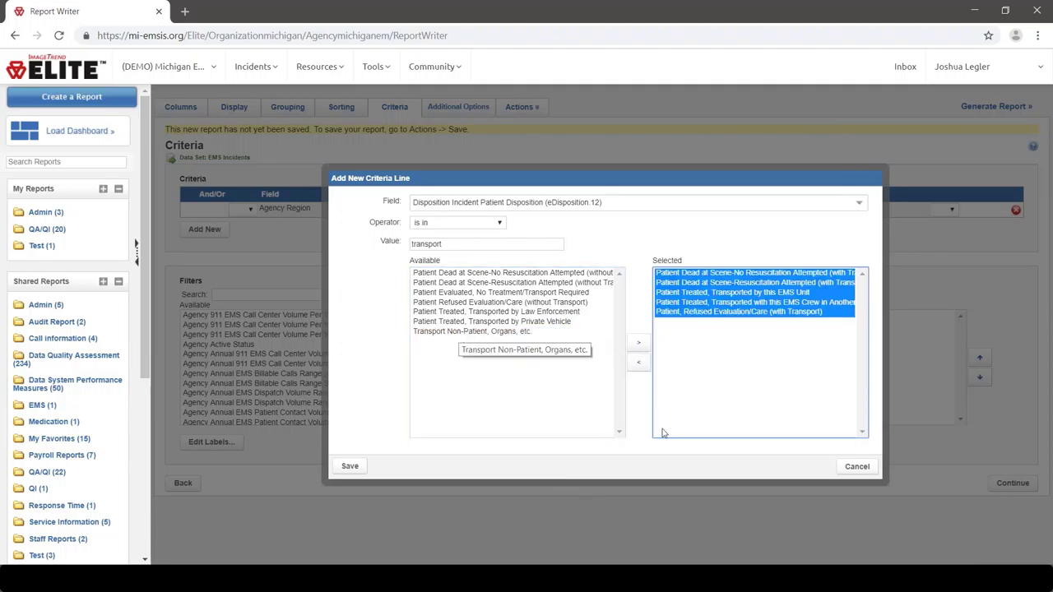
{"action": "left_click", "coordinate": [350, 466]}
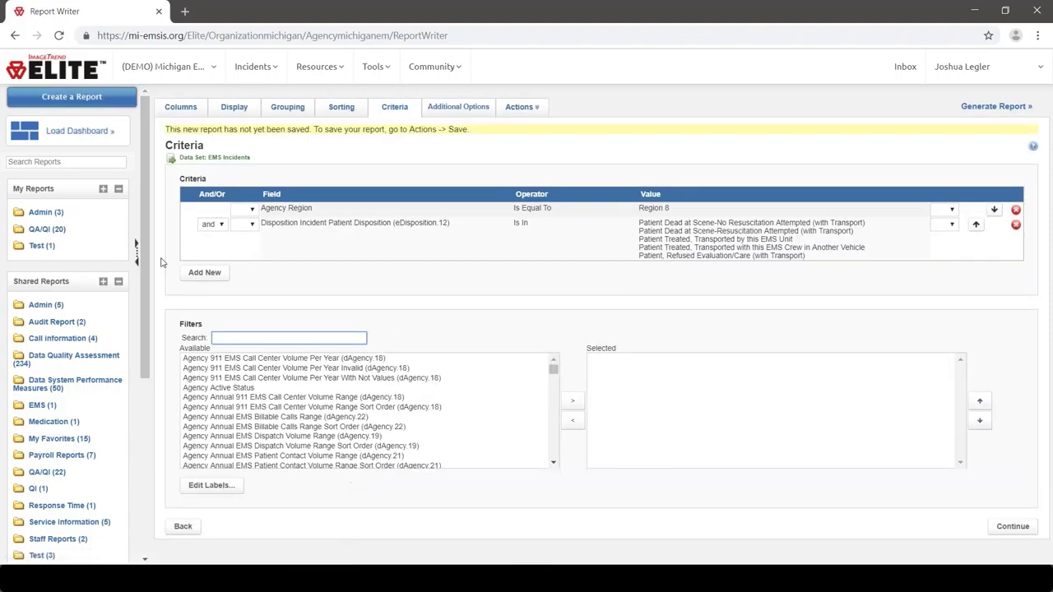
Step: Start another criterion, search its fields for "on scene" and choose Incident Unit Arrived On Scene To Unit Left Scene In Minutes
{"action": "left_click", "coordinate": [201, 273]}
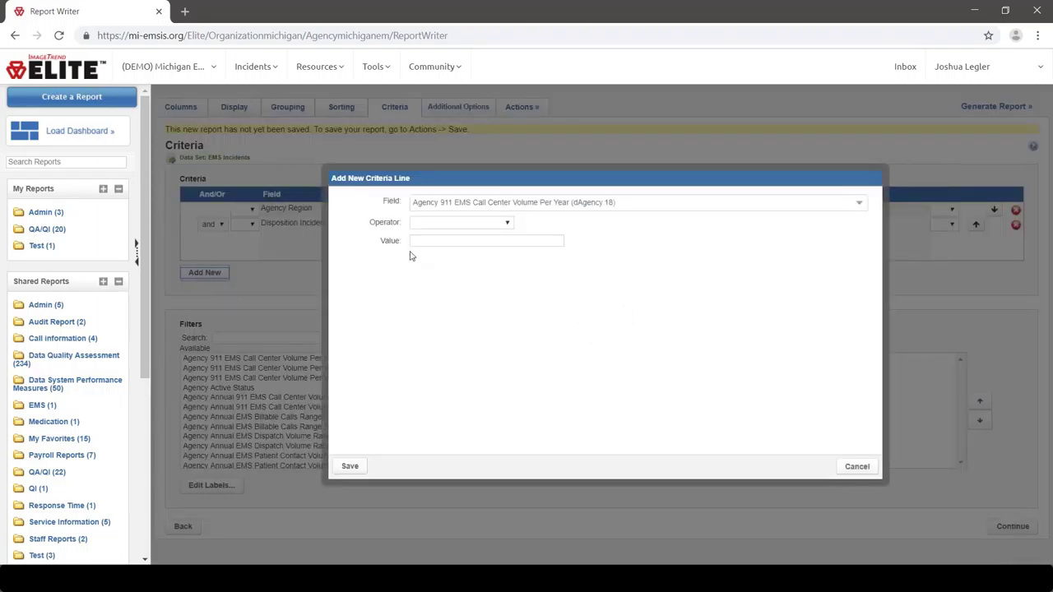
{"action": "left_click", "coordinate": [444, 206]}
{"action": "type", "text": "on scene"}
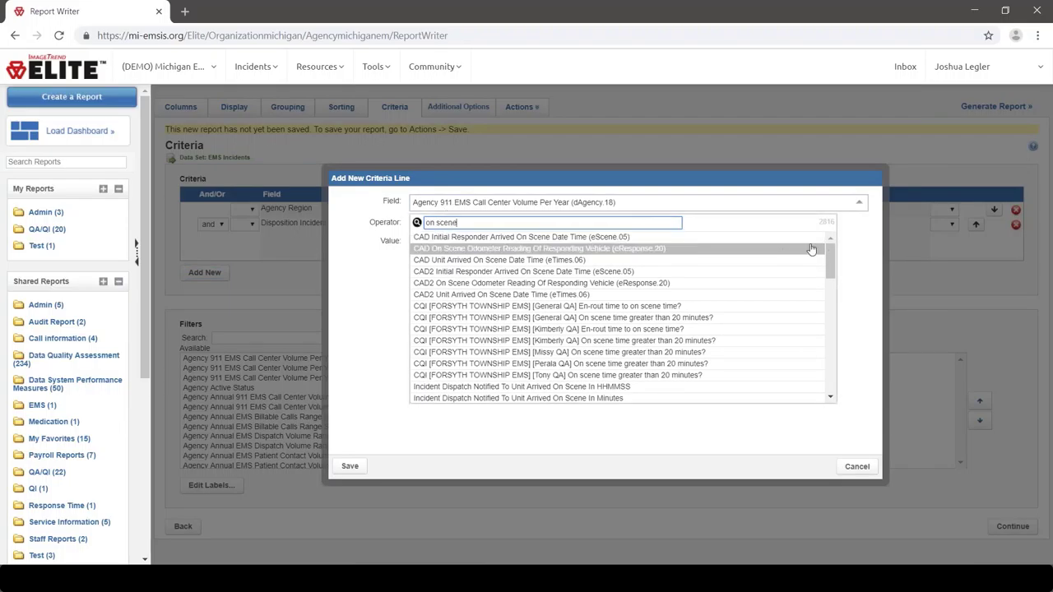
{"action": "left_click_drag", "start_coordinate": [831, 255], "coordinate": [831, 310]}
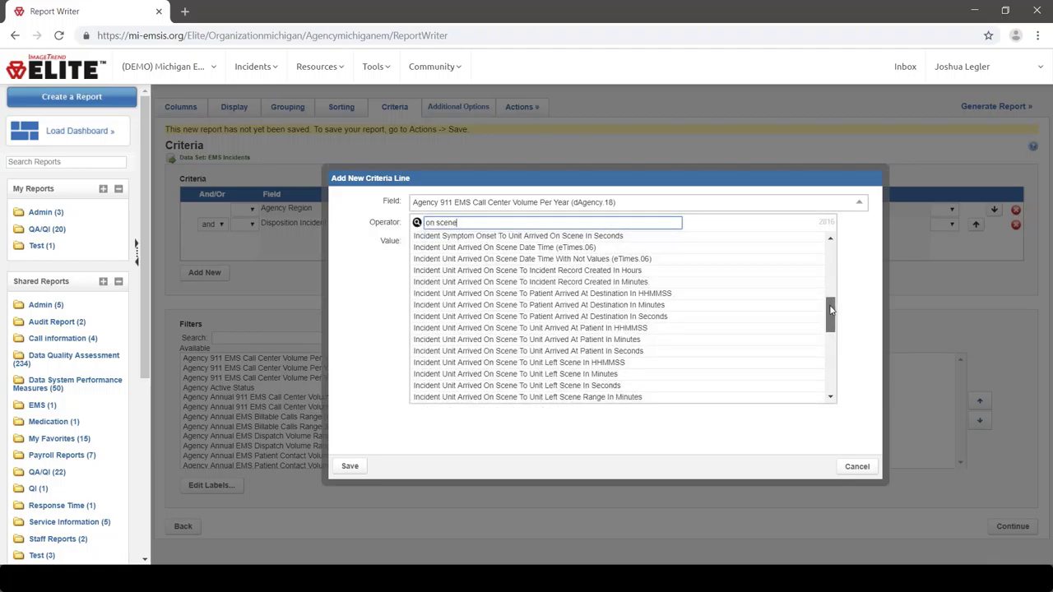
{"action": "left_click", "coordinate": [623, 377]}
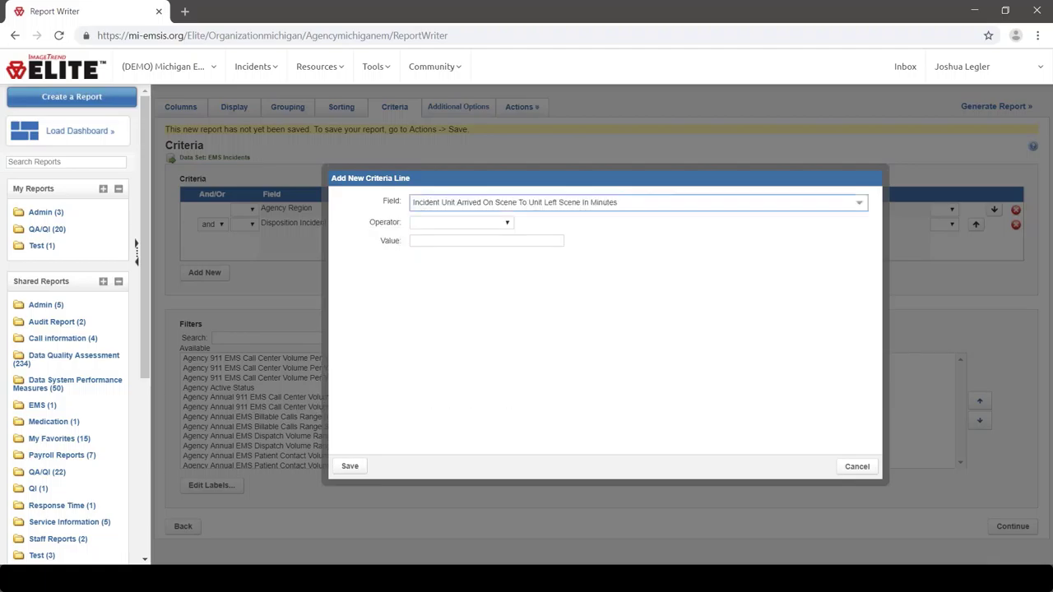
Step: Set the scene time criterion to "is between" 0 and 300 and save it
{"action": "left_click", "coordinate": [445, 224]}
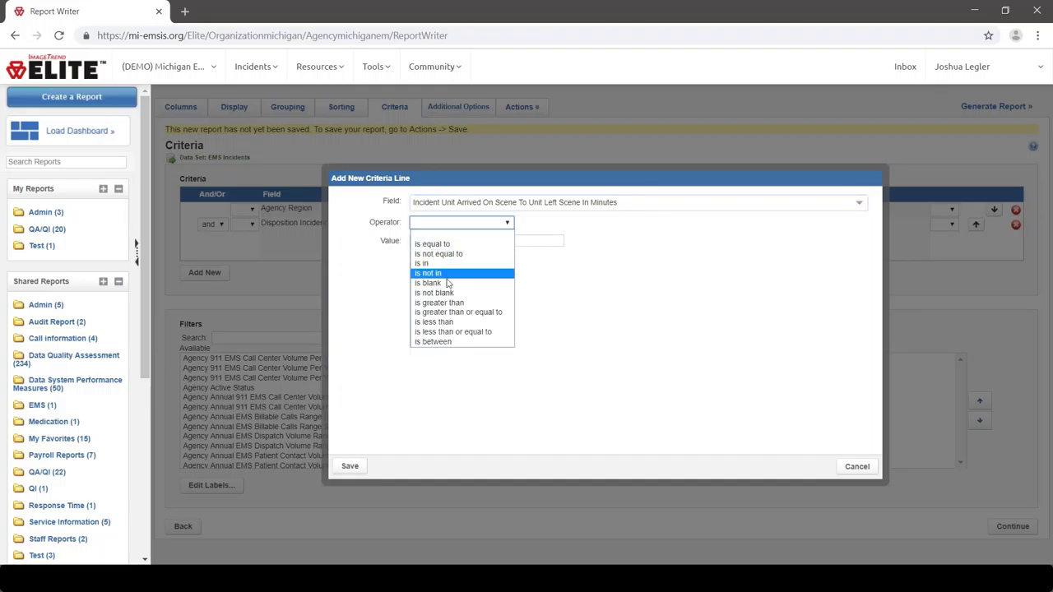
{"action": "left_click", "coordinate": [444, 340]}
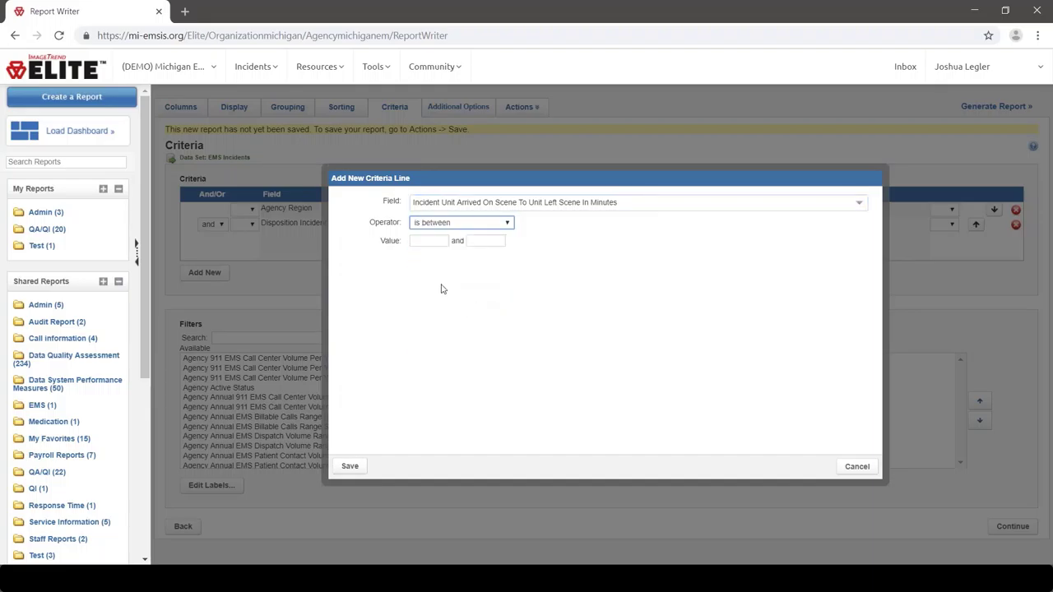
{"action": "left_click", "coordinate": [425, 241]}
{"action": "type", "text": "0"}
{"action": "key", "text": "Tab"}
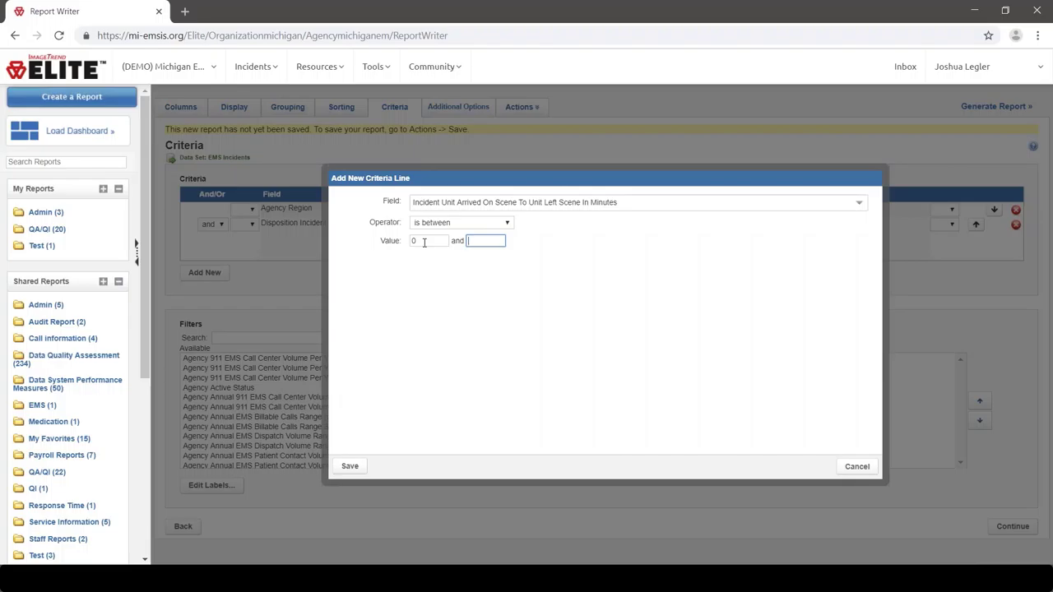
{"action": "type", "text": "300"}
{"action": "left_click", "coordinate": [348, 467]}
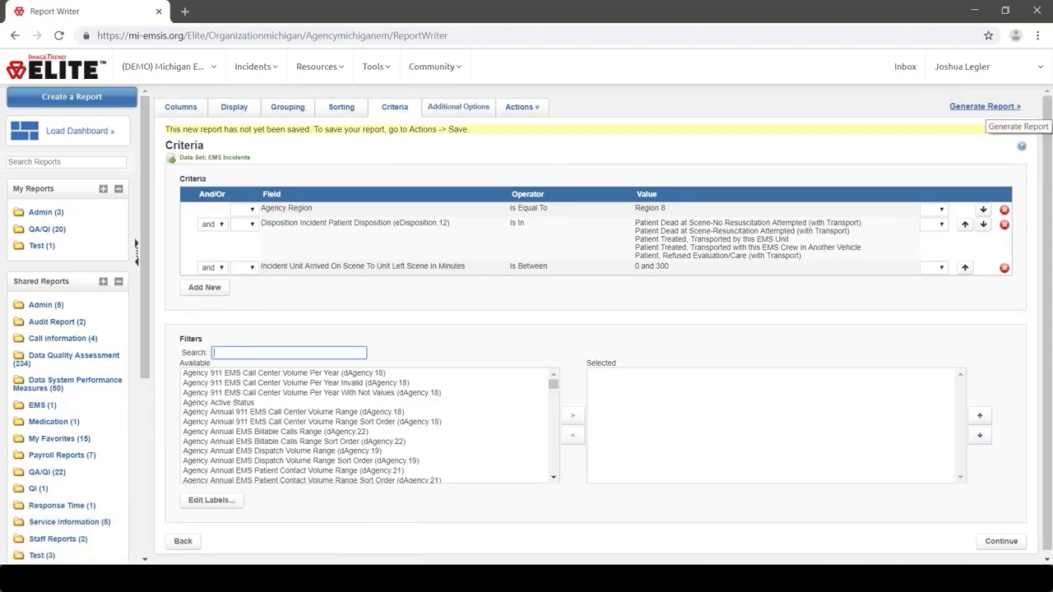
Step: Generate the filtered report and examine its shortest and longest scene times and their dispositions
{"action": "left_click", "coordinate": [986, 106]}
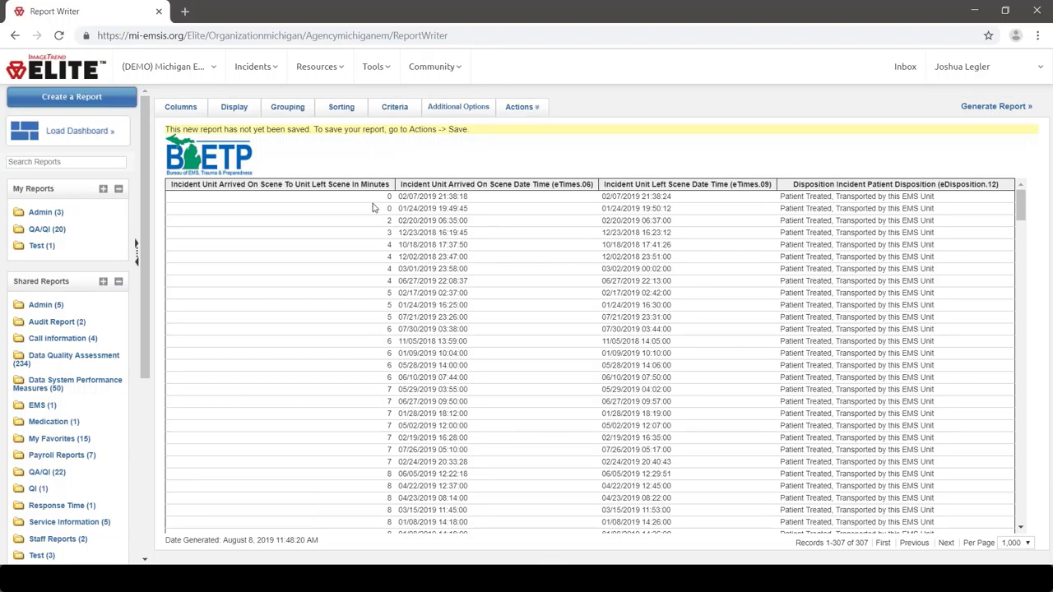
{"action": "left_click_drag", "start_coordinate": [1020, 209], "coordinate": [1020, 505]}
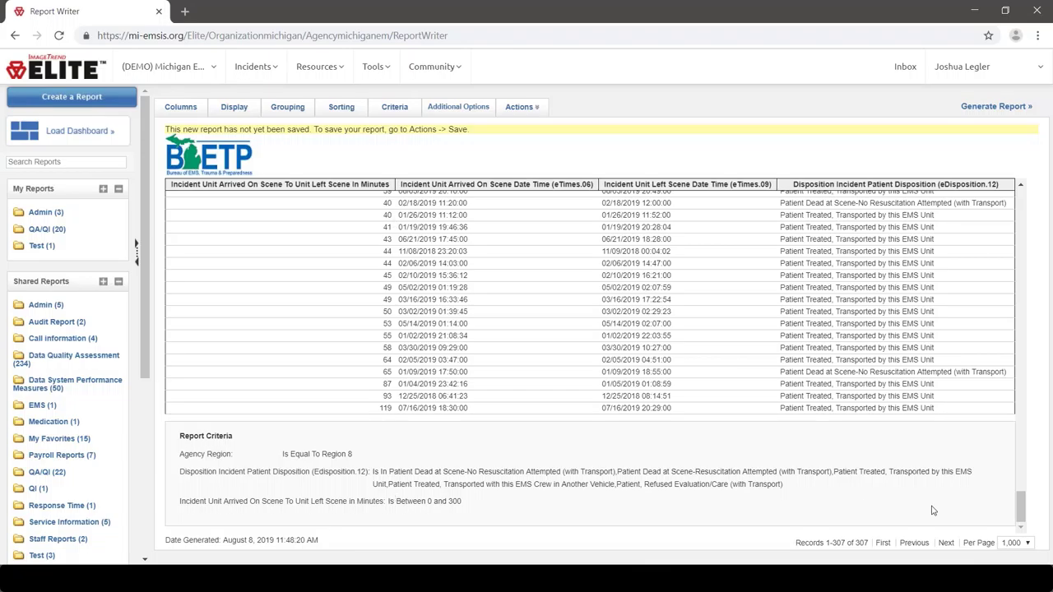
{"action": "left_click_drag", "start_coordinate": [1021, 504], "coordinate": [1042, 214]}
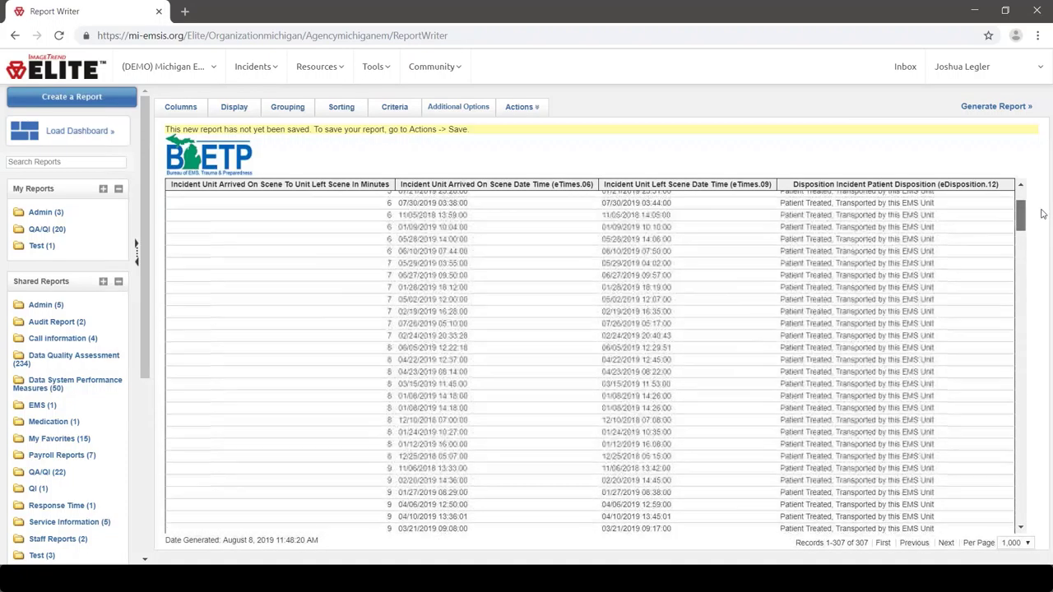
Step: Remove all four selected columns from the report: scene time, arrival date time, left scene date time and patient disposition
{"action": "left_click", "coordinate": [190, 118]}
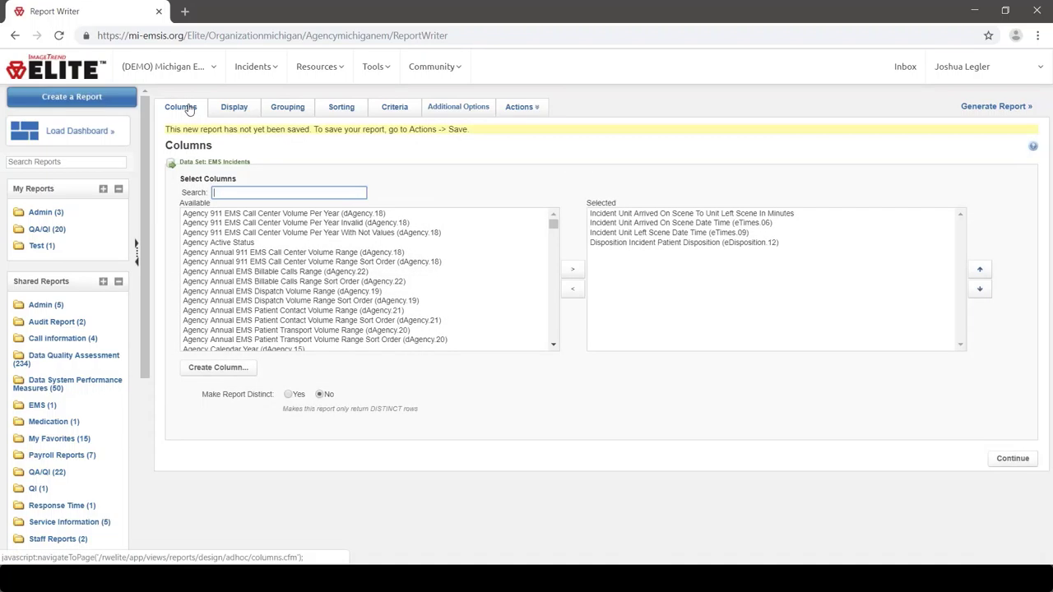
{"action": "left_click", "coordinate": [640, 216]}
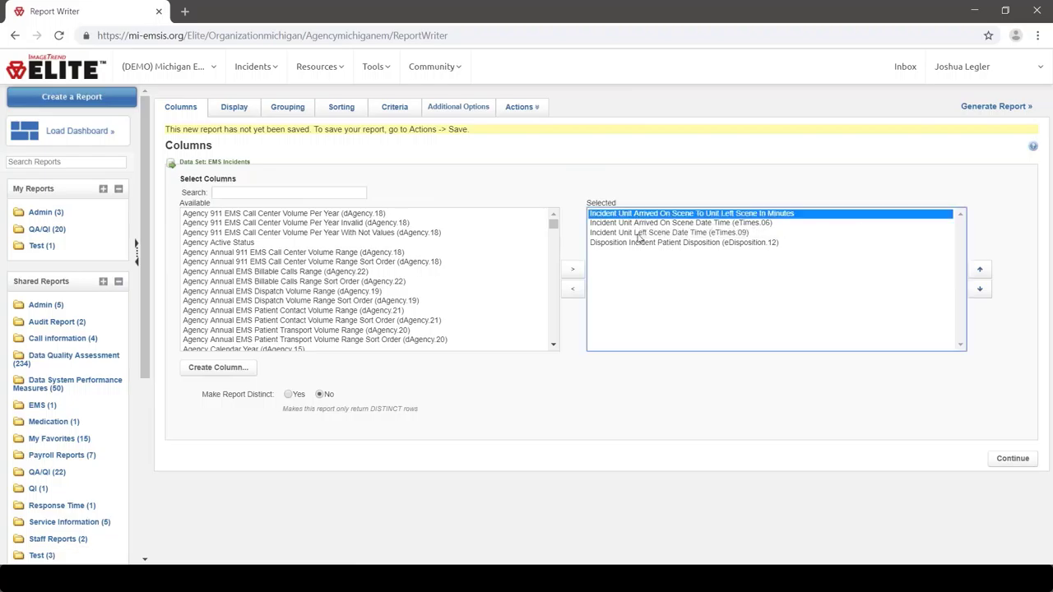
{"action": "left_click", "coordinate": [638, 243], "text": "shift"}
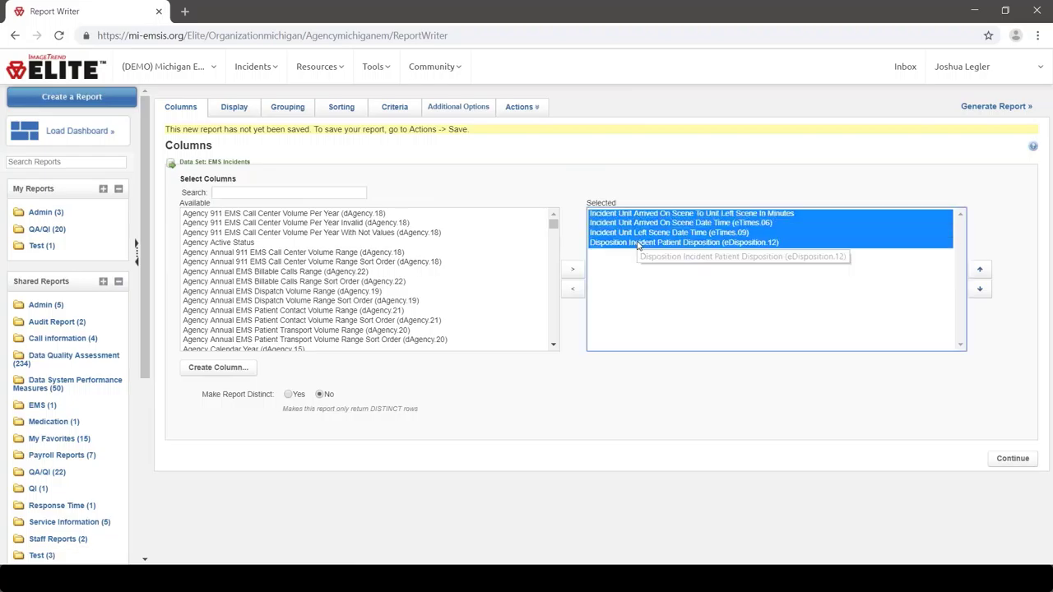
{"action": "left_click", "coordinate": [578, 290]}
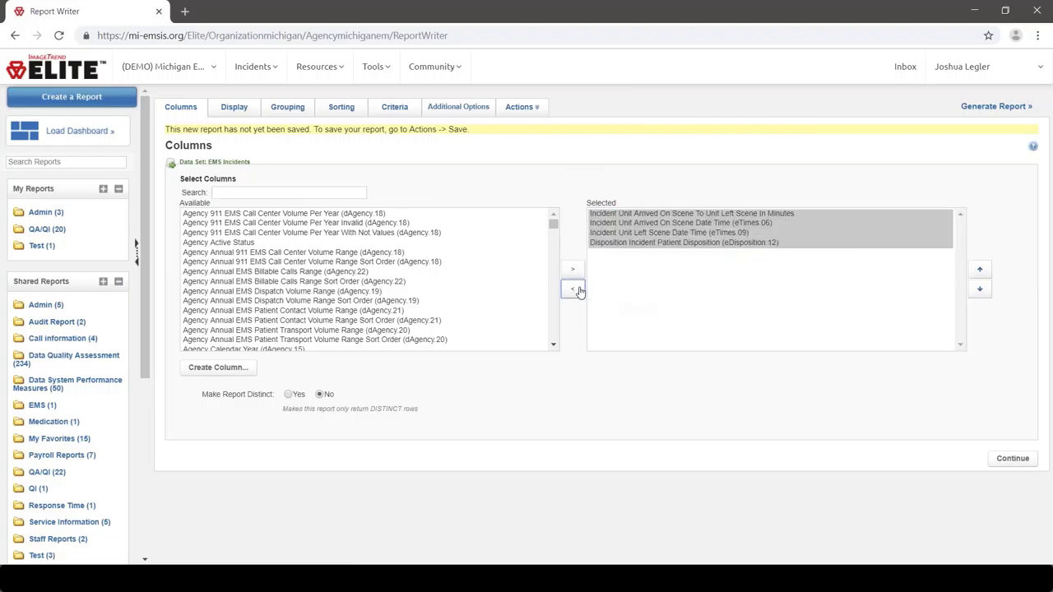
Step: Create an Average column named "Average Scene Time" from Incident Unit Arrived On Scene To Unit Left Scene In Minutes, searching for "on scene"
{"action": "left_click", "coordinate": [234, 372]}
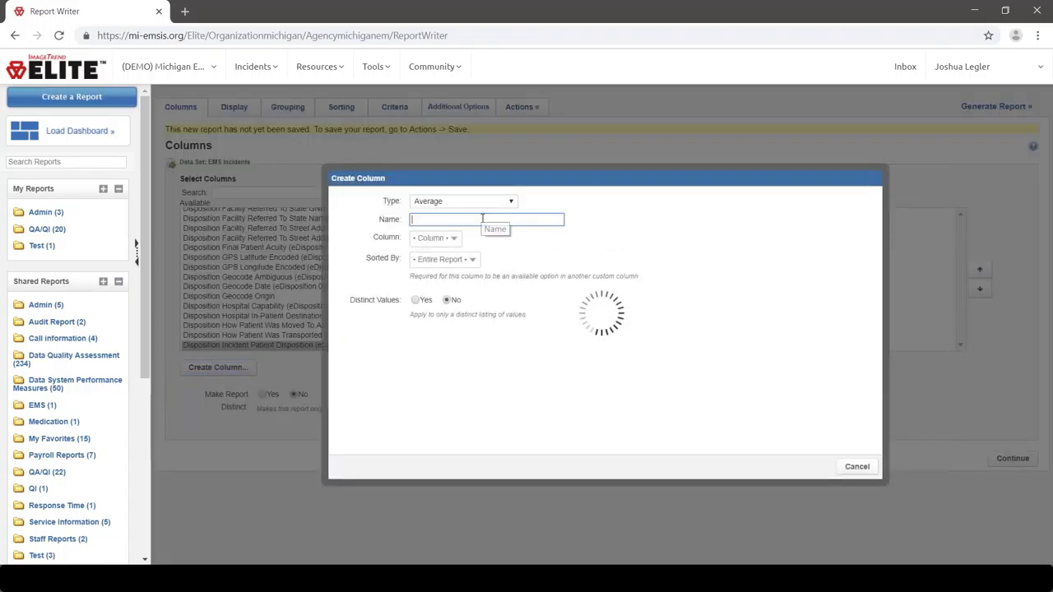
{"action": "type", "text": "Average "}
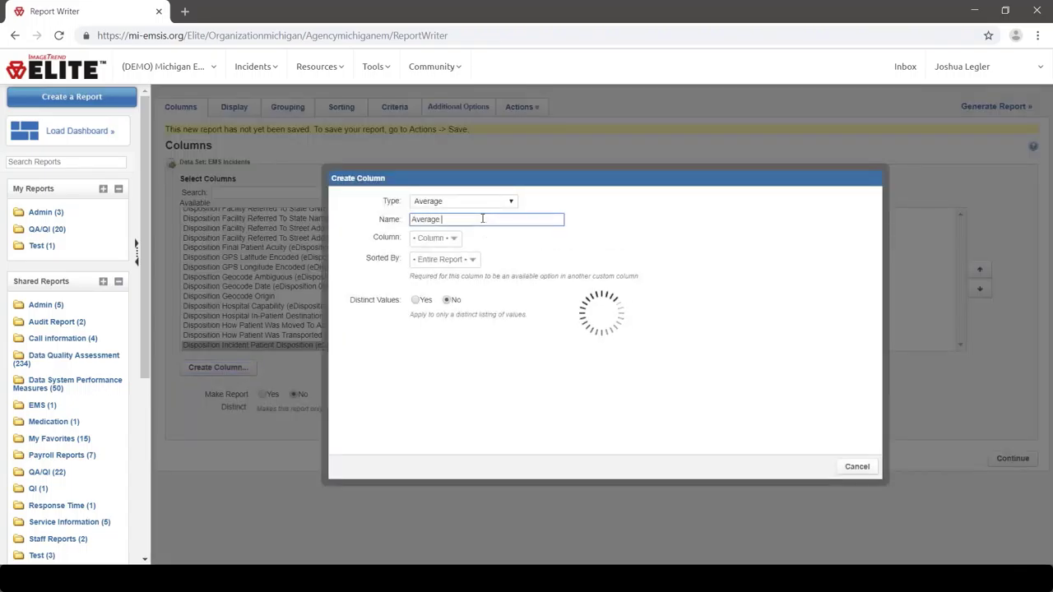
{"action": "type", "text": "Scene Time"}
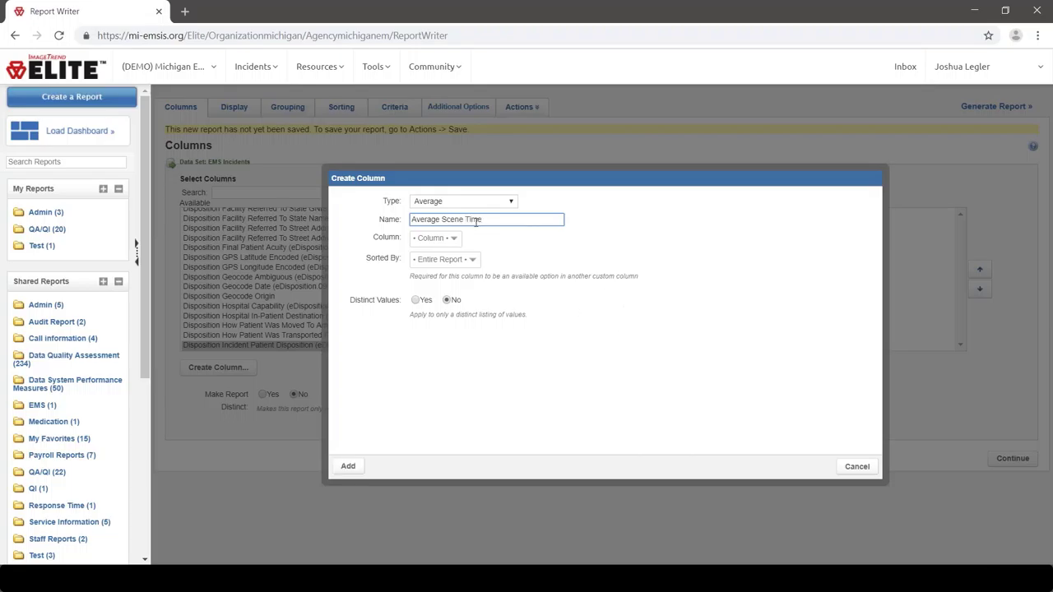
{"action": "left_click", "coordinate": [450, 240]}
{"action": "type", "text": "on scene"}
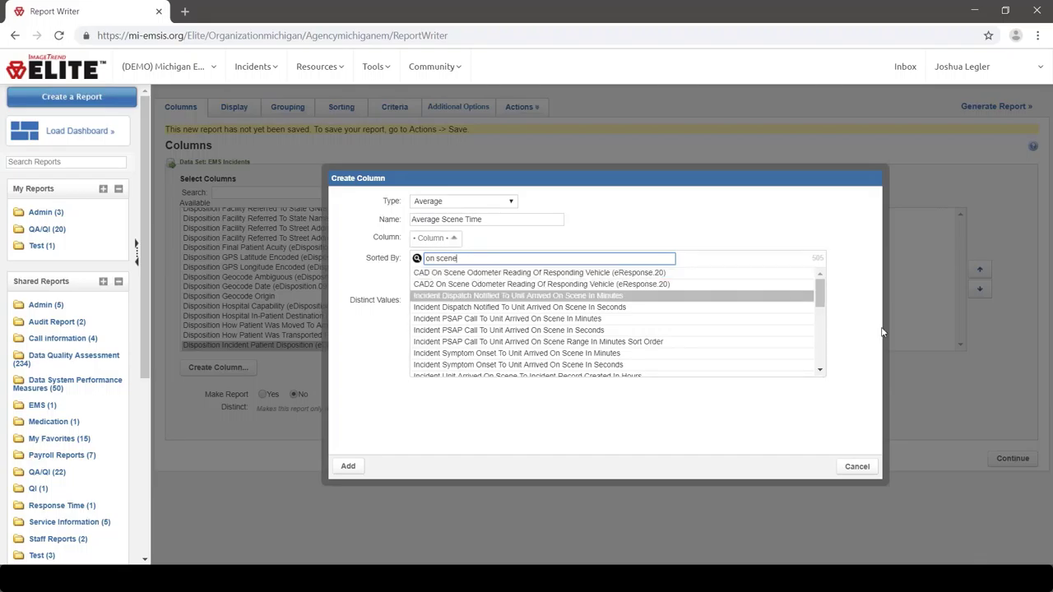
{"action": "scroll", "coordinate": [820, 343], "scroll_direction": "down", "scroll_amount": 3}
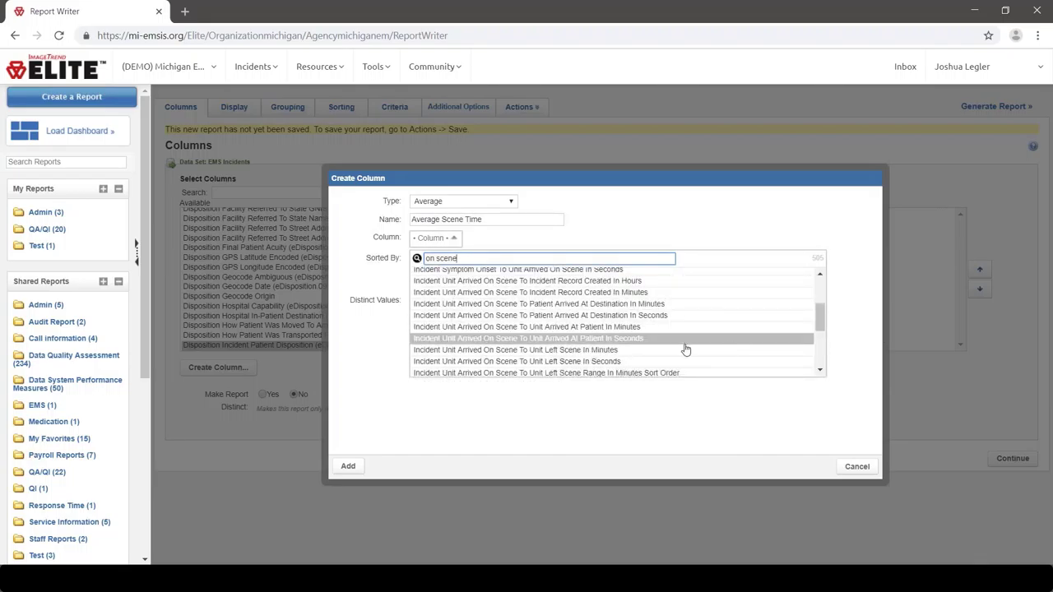
{"action": "left_click", "coordinate": [633, 352]}
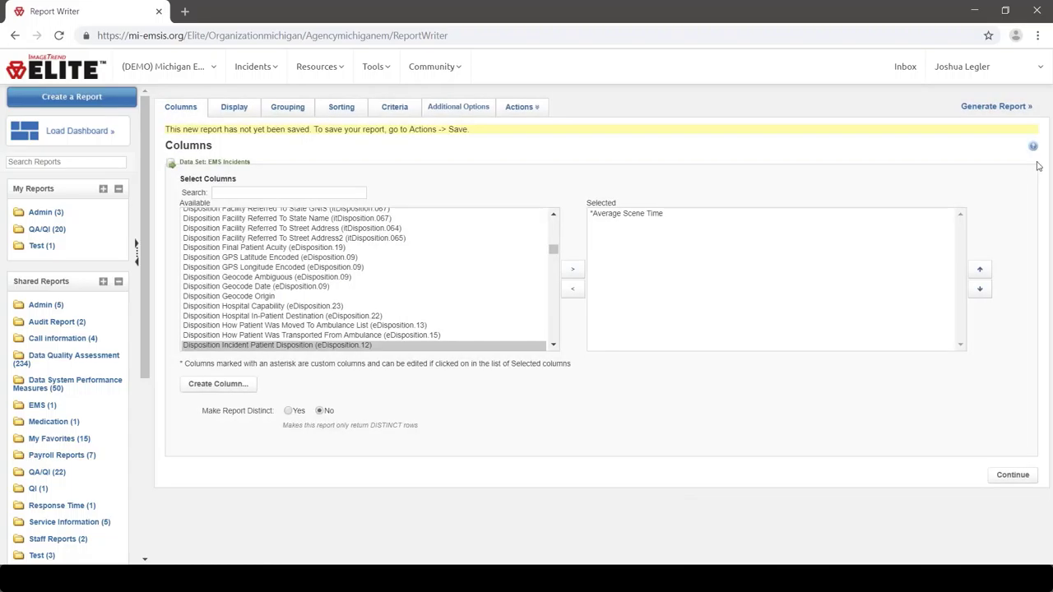
Step: Try to generate the report, and remove Incident Unit Arrived On Scene To Unit Left Scene In Minutes from the report's sorting
{"action": "left_click", "coordinate": [991, 114]}
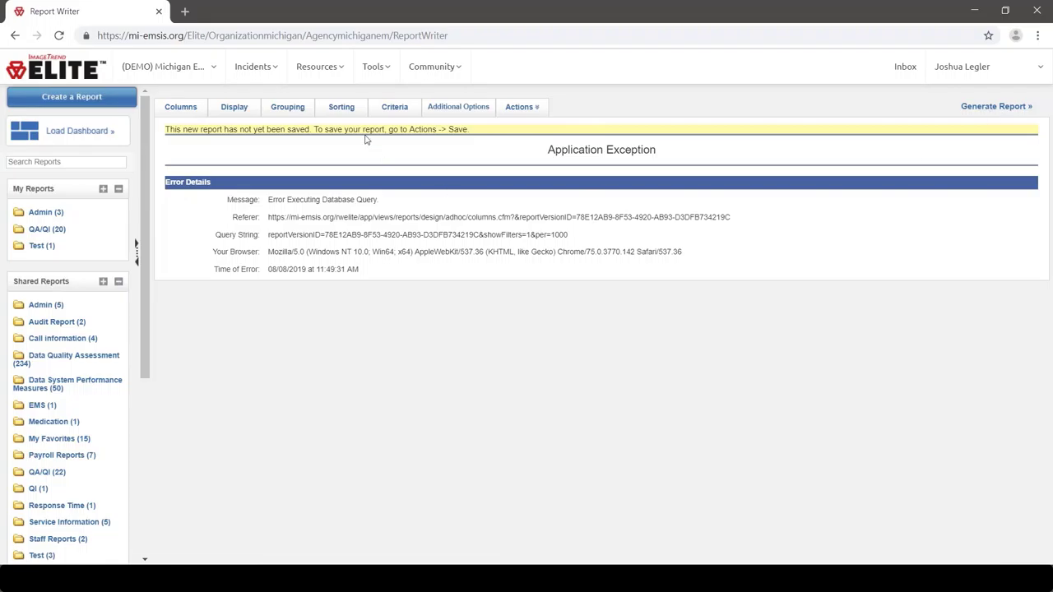
{"action": "left_click", "coordinate": [341, 113]}
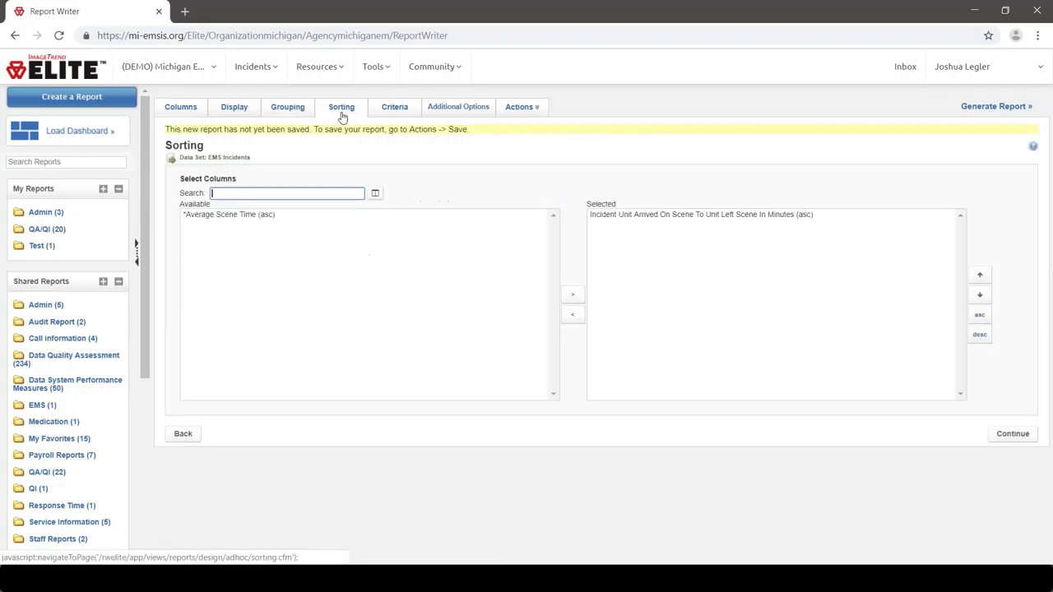
{"action": "left_click", "coordinate": [793, 215]}
{"action": "left_click", "coordinate": [573, 316]}
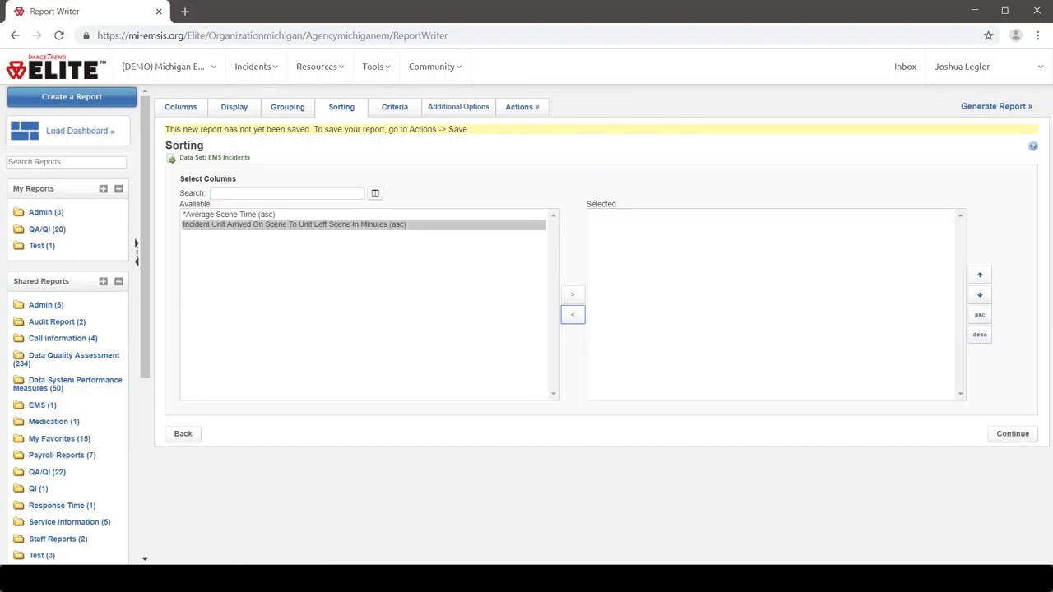